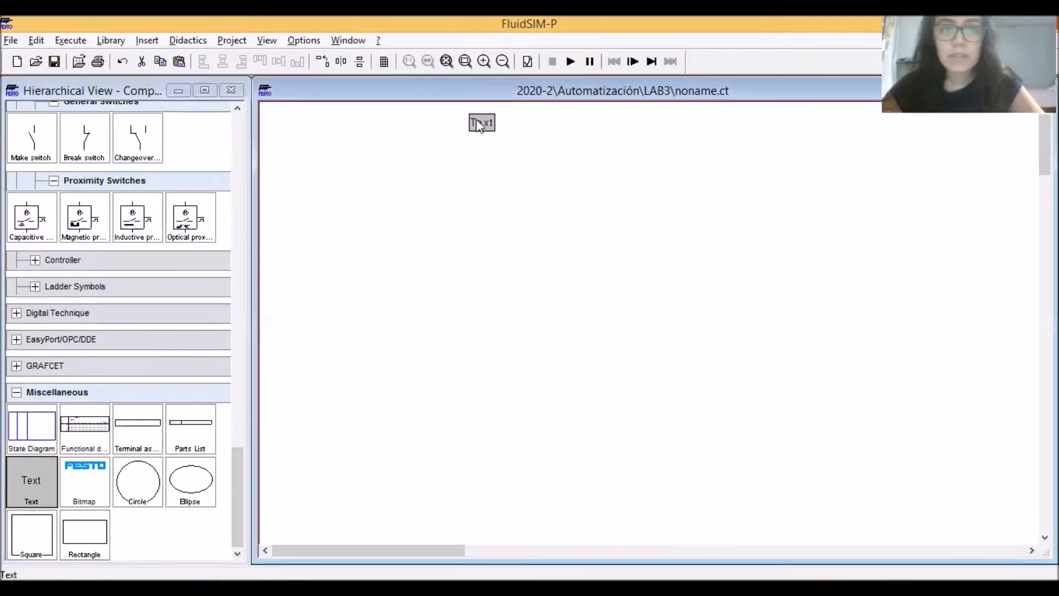
Set the placed text to "A+A-B+C+C-B-" in bold 22-point Arial and position it as the title above the circuit area
double_click(478, 125)
type("A+A-B+")
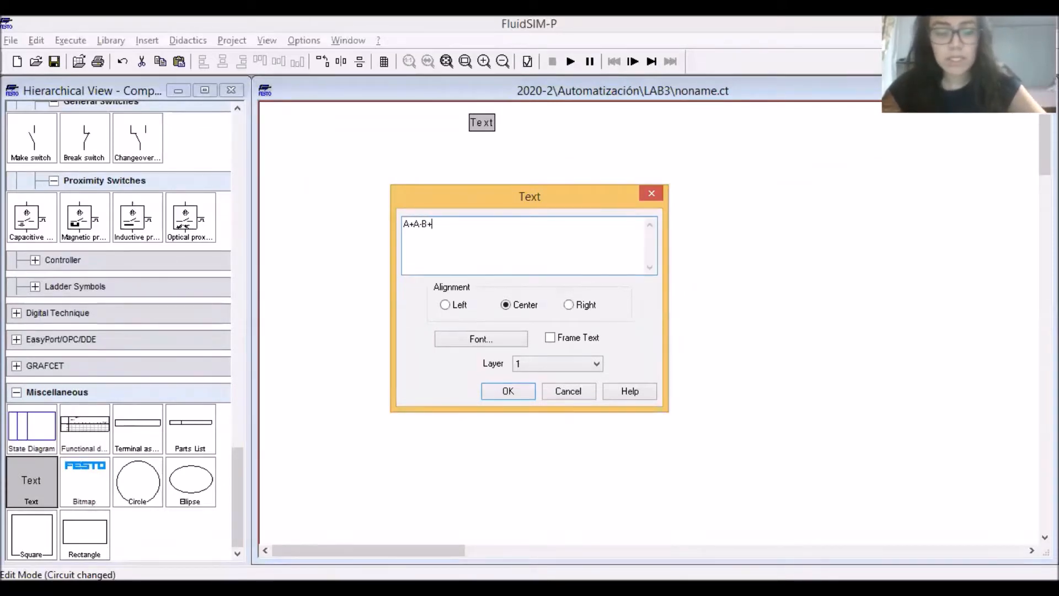
type("-B-")
left_click(473, 340)
left_click(517, 271)
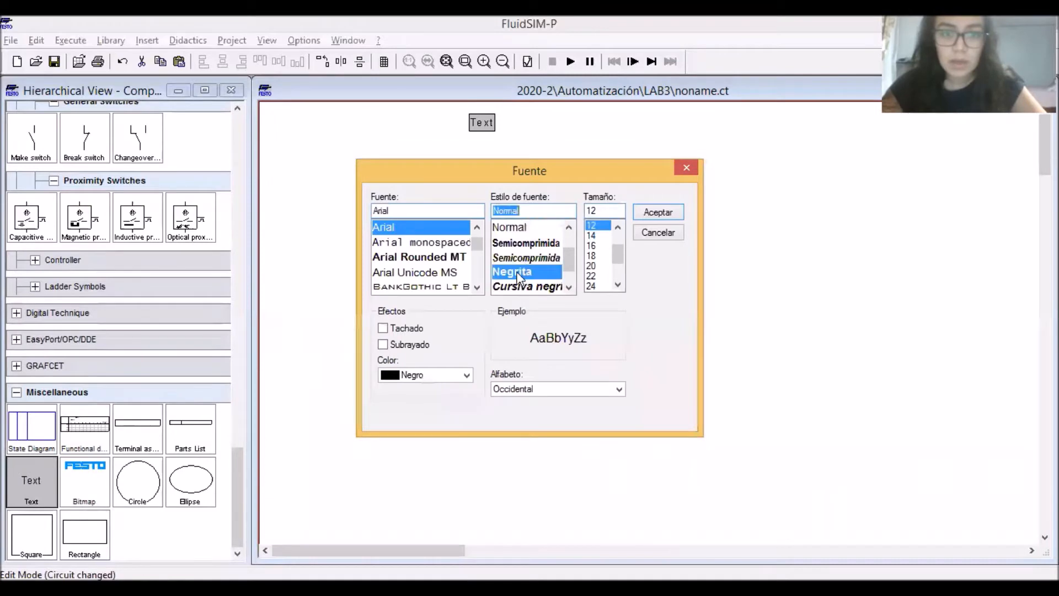
left_click(595, 275)
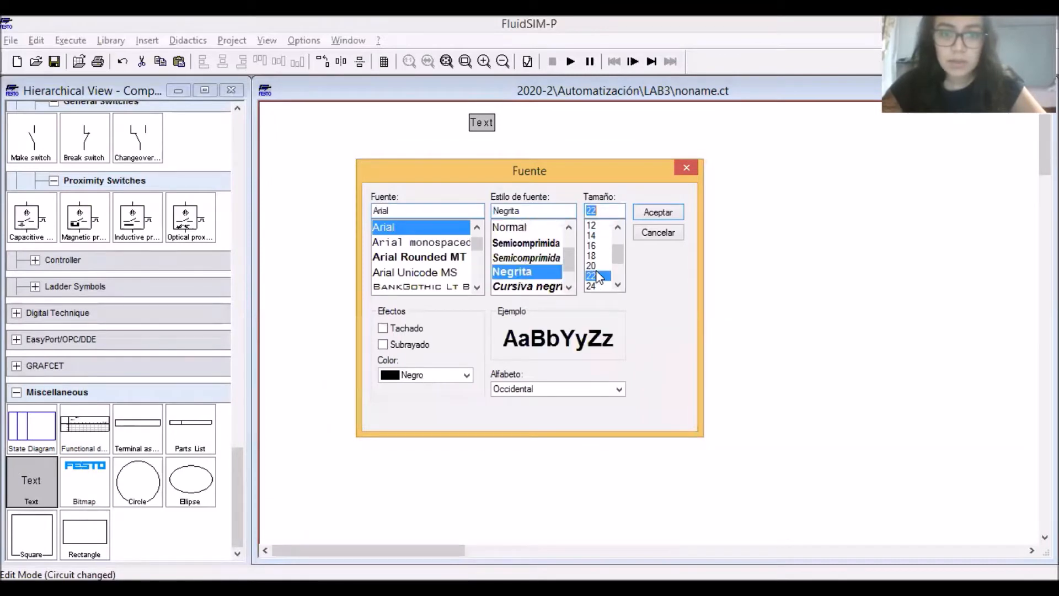
left_click(651, 217)
left_click(498, 394)
left_click_drag(556, 126, 574, 122)
left_click(417, 173)
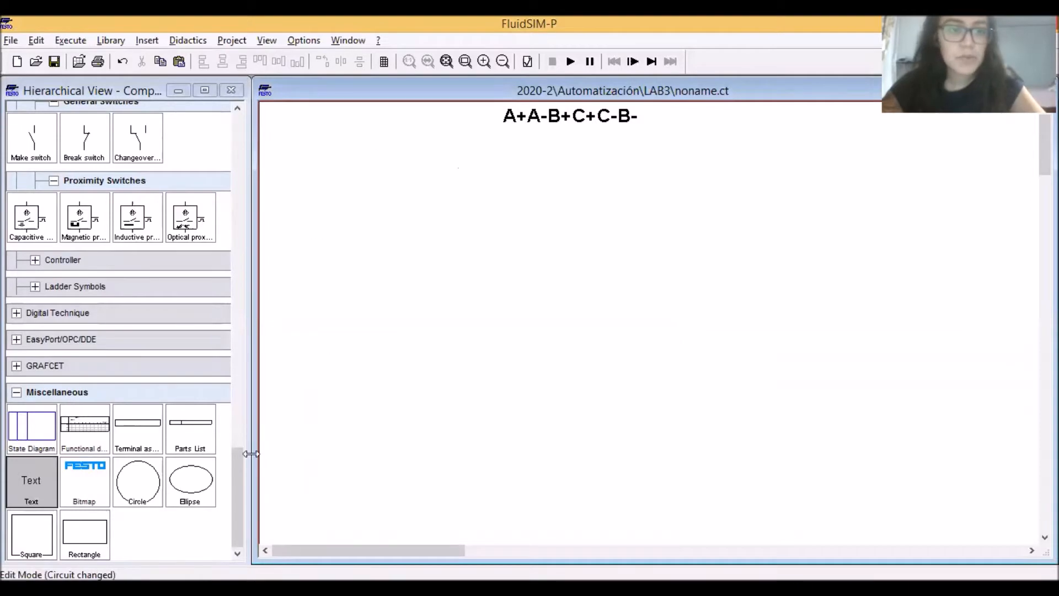
Place a double acting cylinder below the title and add a text label "A" to its upper left
left_click_drag(236, 468, 230, 116)
left_click_drag(182, 438, 380, 173)
left_click_drag(241, 176, 218, 531)
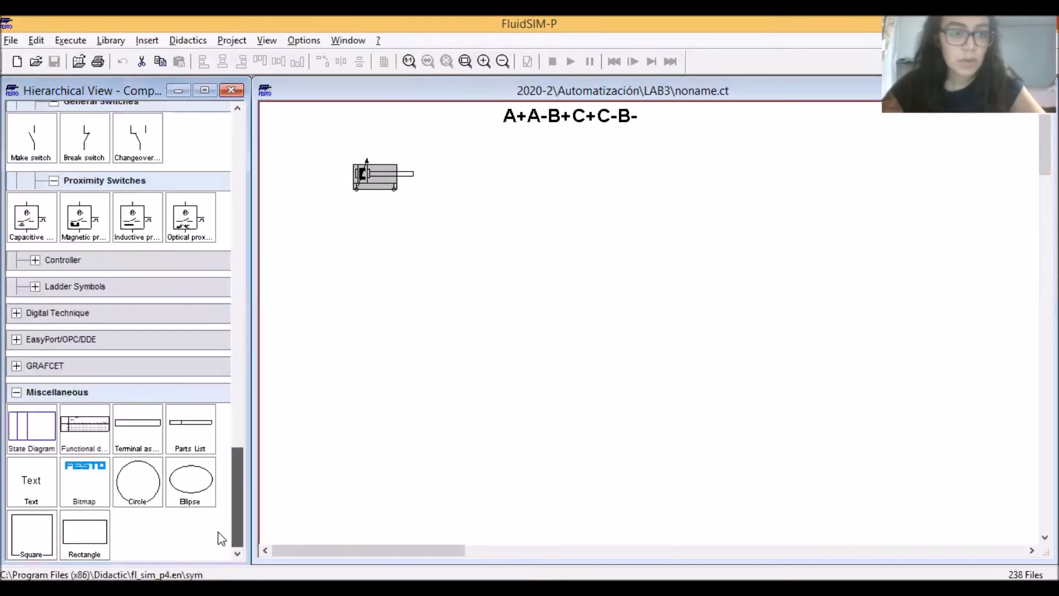
left_click_drag(31, 480, 326, 155)
double_click(326, 158)
type("A")
key("Return")
Place a distance rule just above the cylinder and a configurable 5/n way valve below it
scroll(236, 432, "up", 1)
left_click_drag(235, 159, 236, 124)
left_click_drag(33, 436, 361, 147)
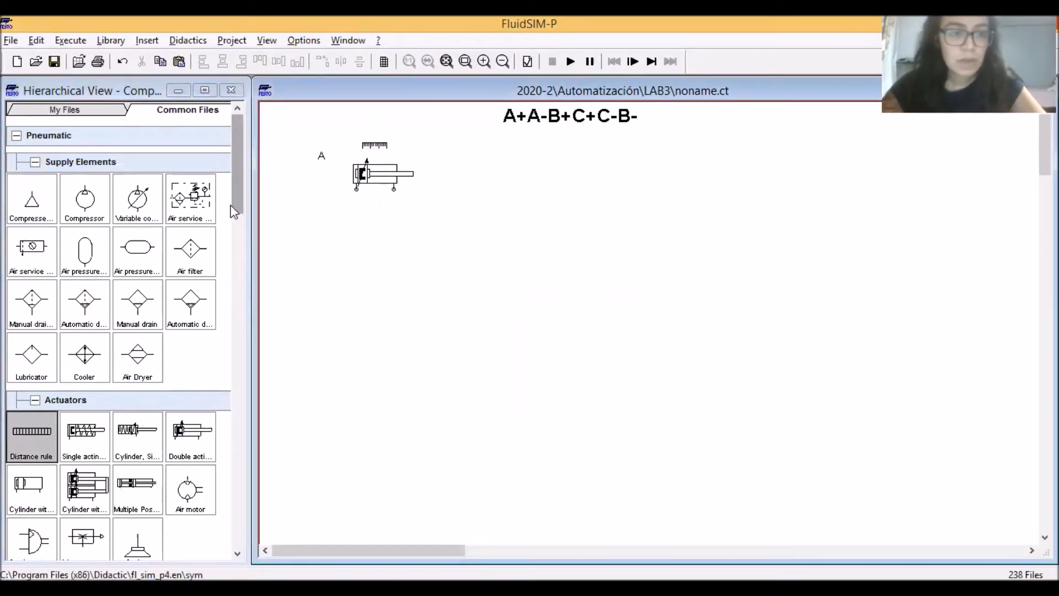
left_click_drag(230, 194, 227, 267)
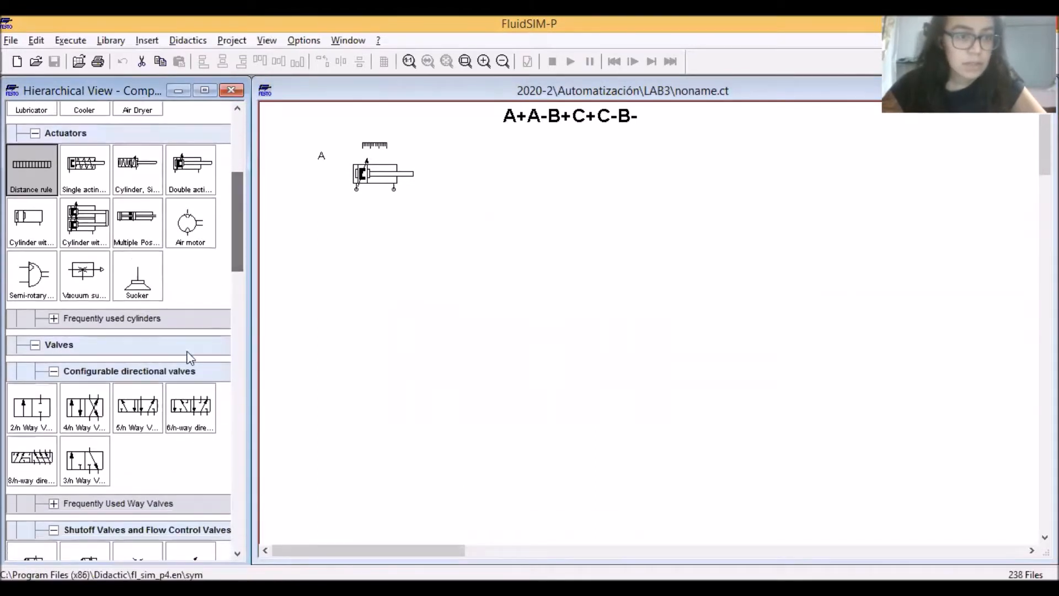
left_click_drag(138, 408, 365, 279)
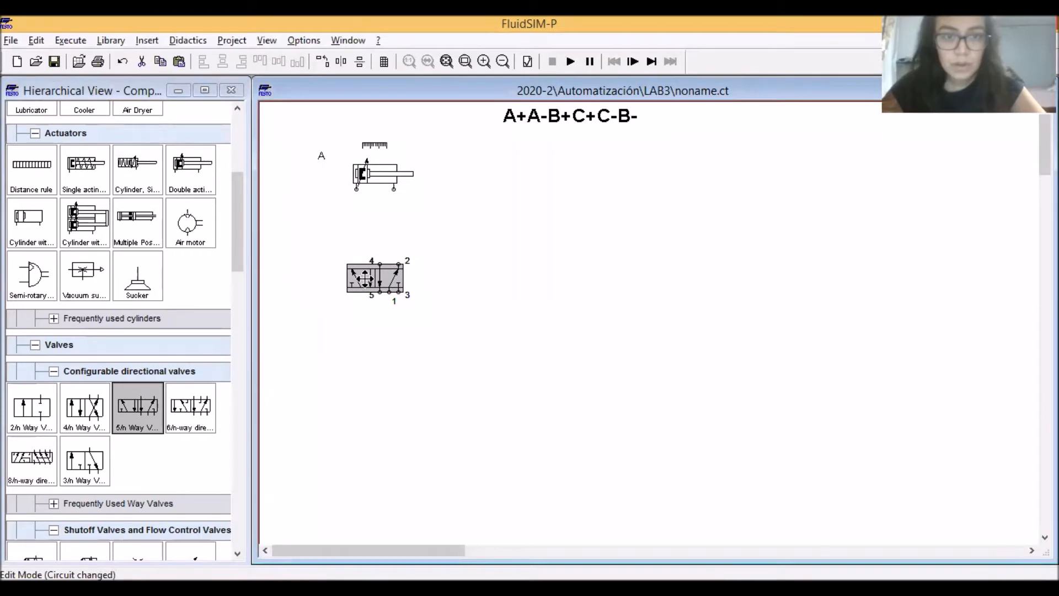
left_click(410, 218)
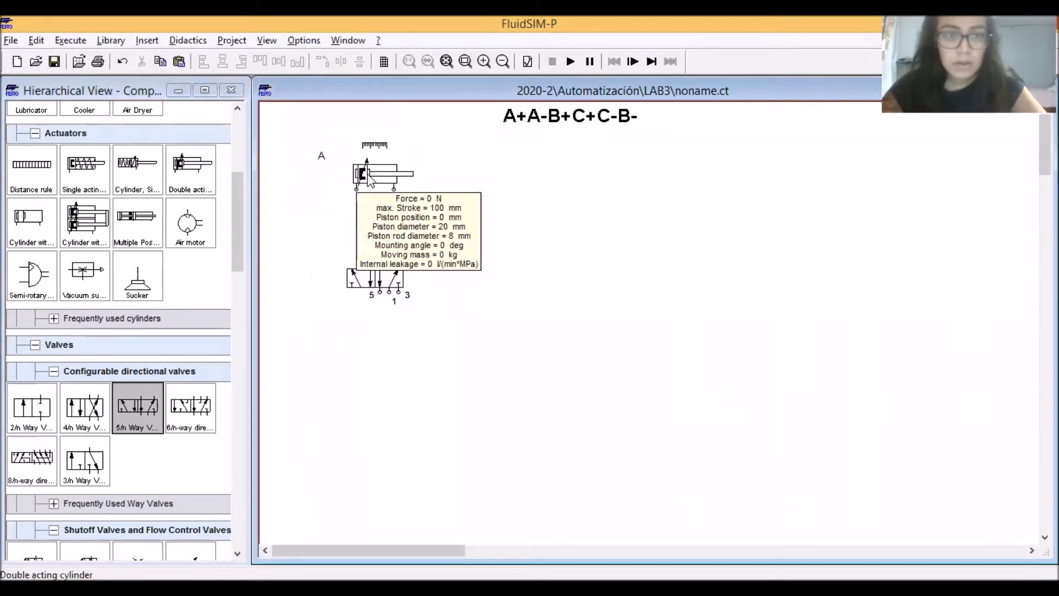
Set the sensing label of the double acting cylinder to A
double_click(383, 177)
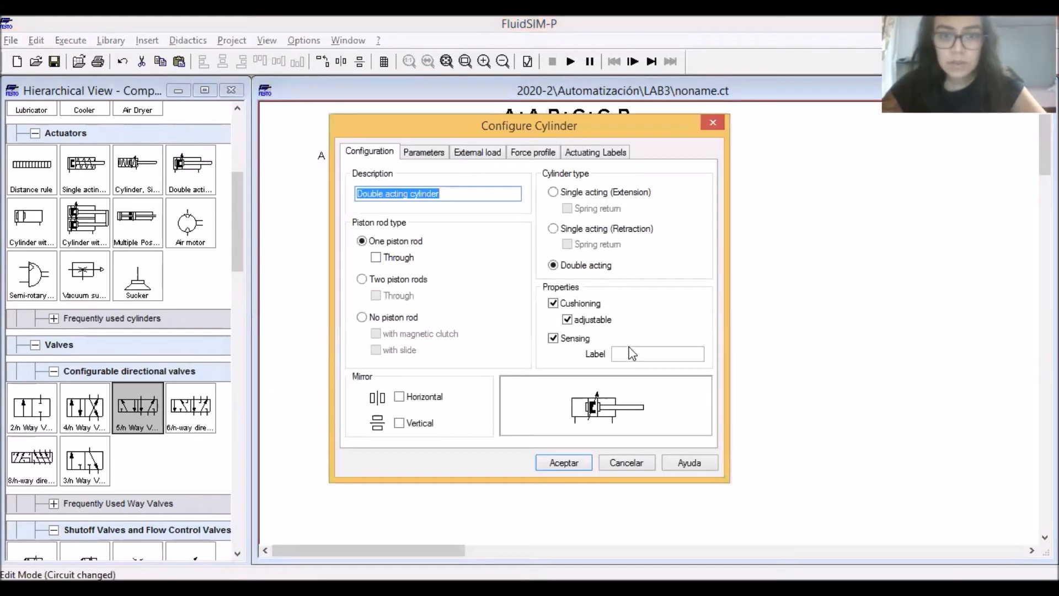
type("A")
key("Return")
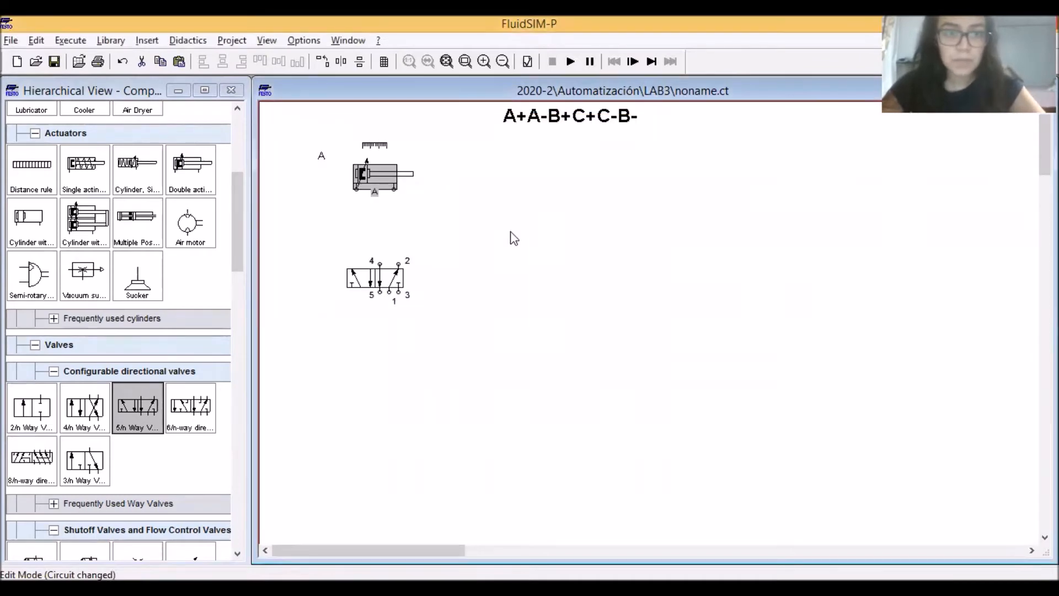
Define the distance rule's marks as S1 from 0 to 0 mm and S2 from 100 to 100 mm
double_click(375, 144)
type("S1")
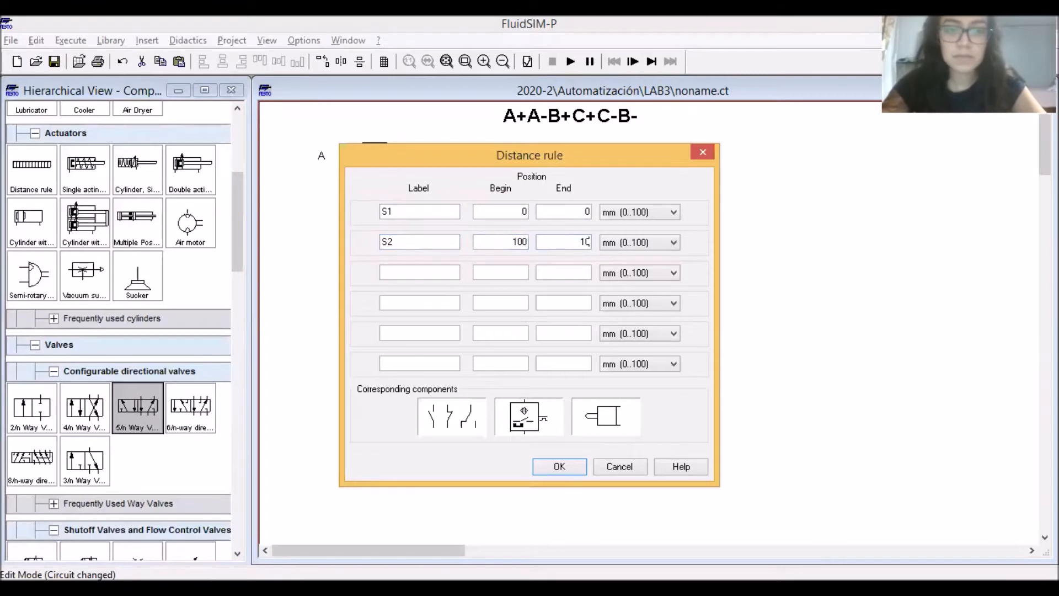
key("Return")
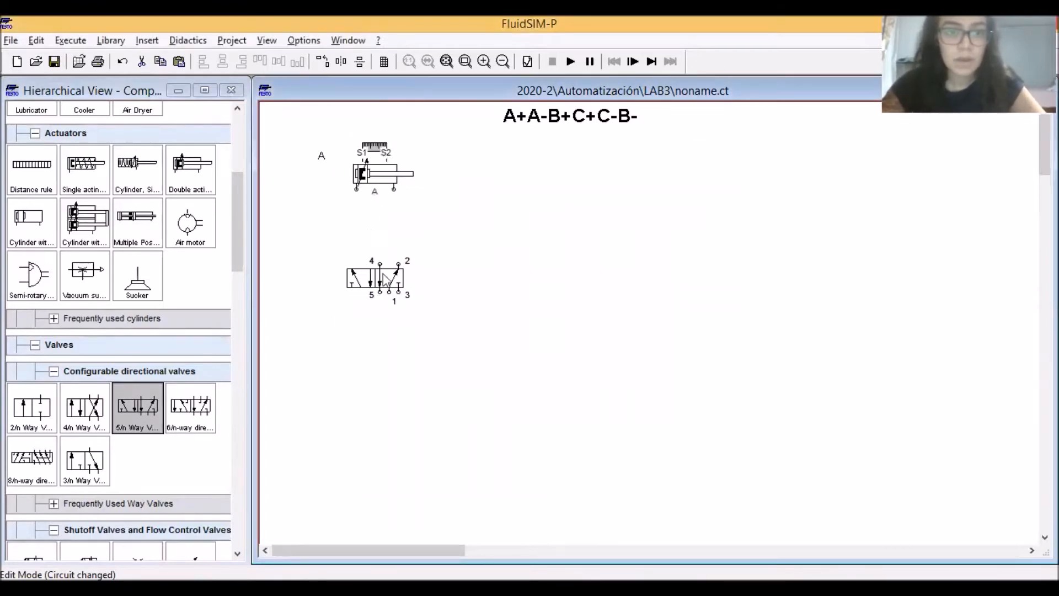
left_click(460, 266)
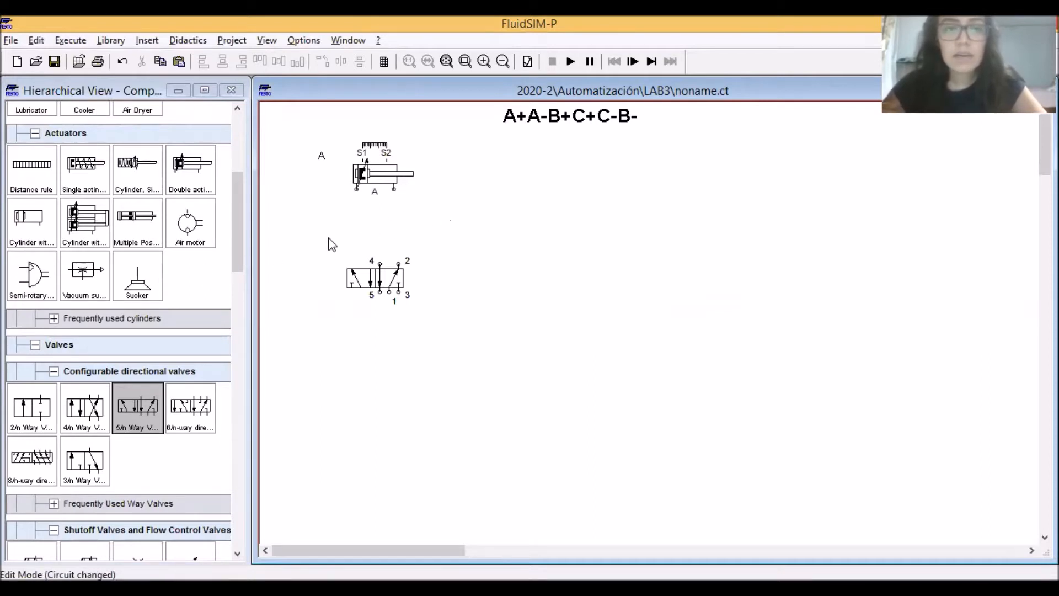
Place a one-way flow control valve between the cylinder and the way valve and rotate it to stand vertically
left_click_drag(237, 201, 240, 151)
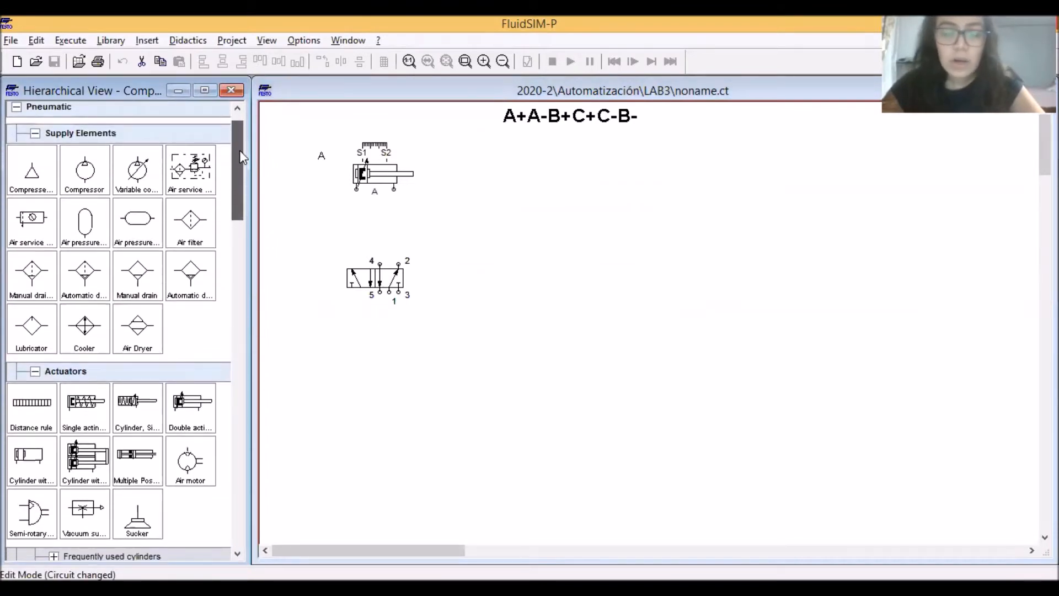
left_click_drag(240, 151, 240, 254)
left_click_drag(136, 380, 389, 215)
right_click(377, 221)
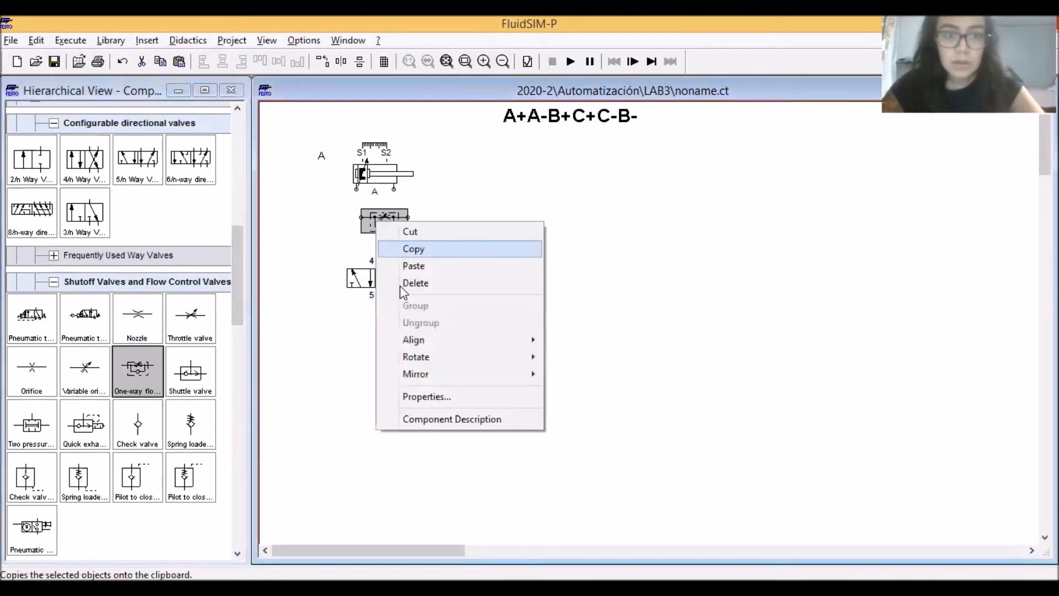
mouse_move(431, 356)
left_click(571, 392)
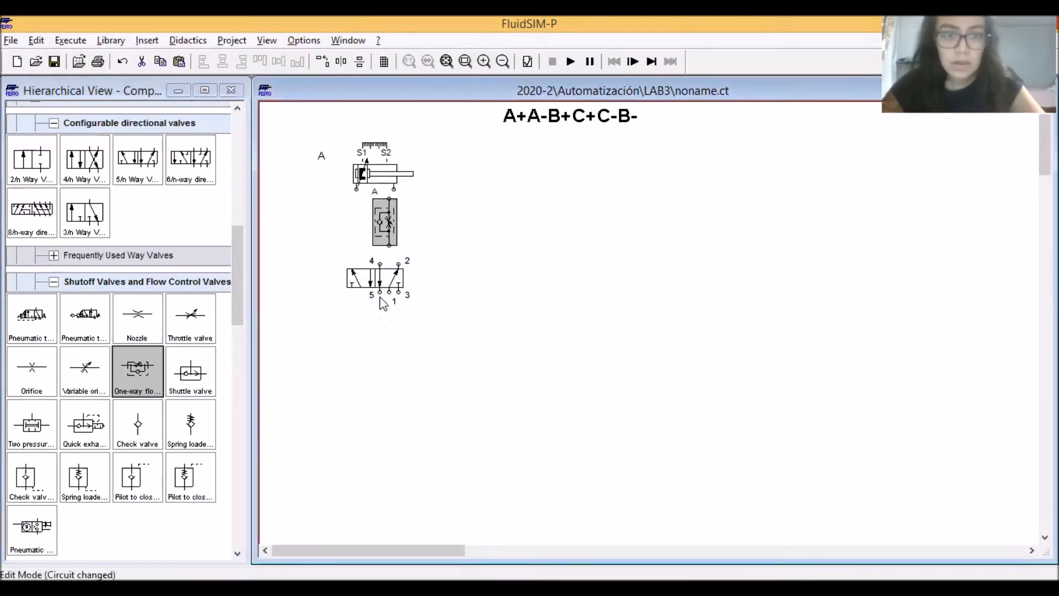
Space out the valves, then connect the cylinder's right port through the flow control valve to port 2 and its left port to port 4
left_click_drag(382, 276, 383, 295)
left_click_drag(386, 226, 394, 190)
left_click_drag(392, 259, 393, 280)
left_click_drag(356, 189, 378, 282)
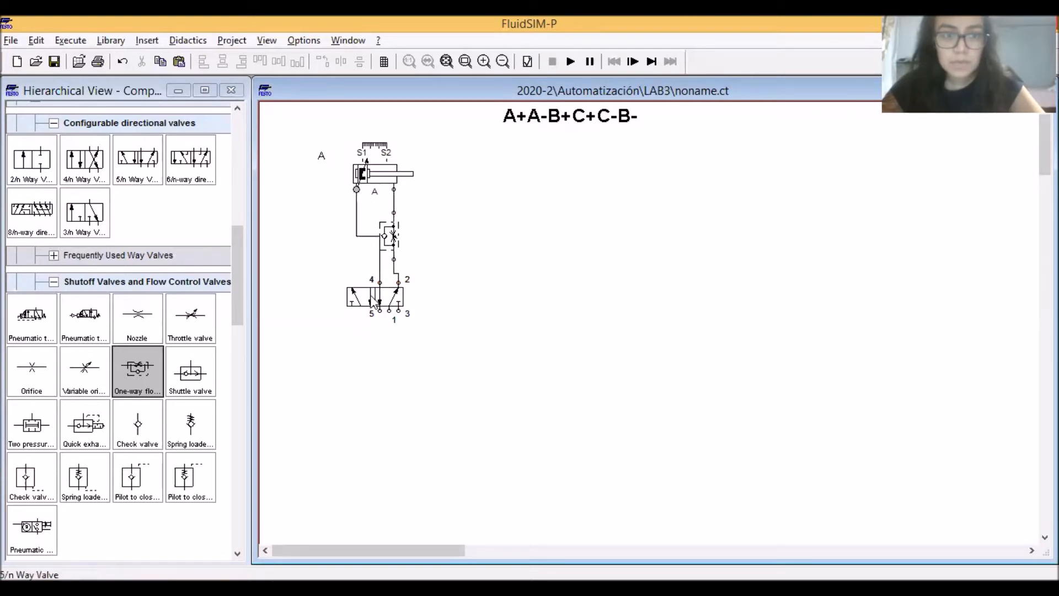
Configure the 5/n way valve with solenoid actuation on the left and spring return on the right
left_click(369, 301)
double_click(371, 301)
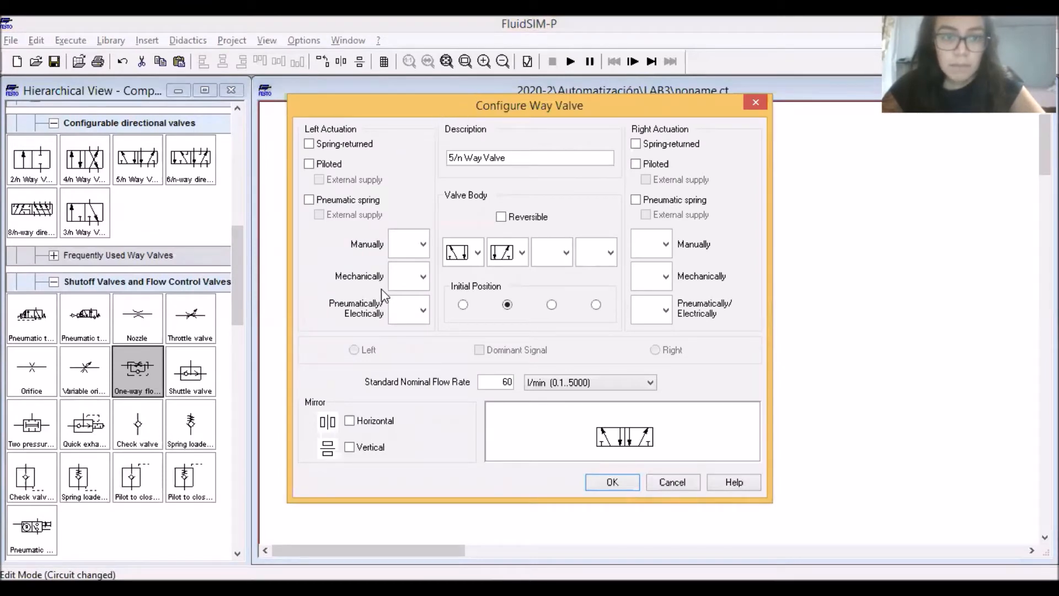
left_click(422, 310)
left_click(406, 363)
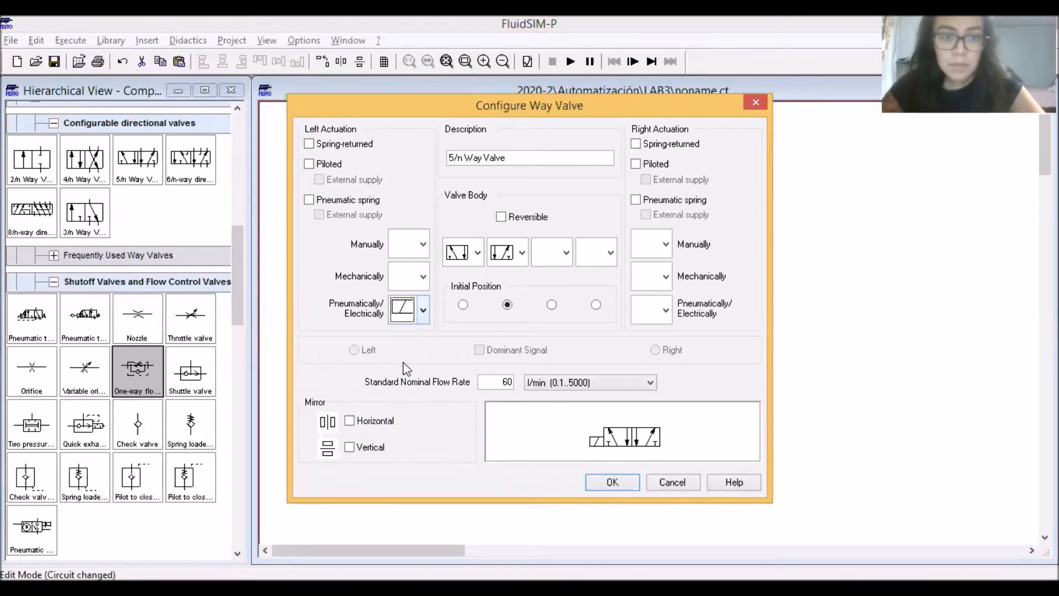
left_click(651, 144)
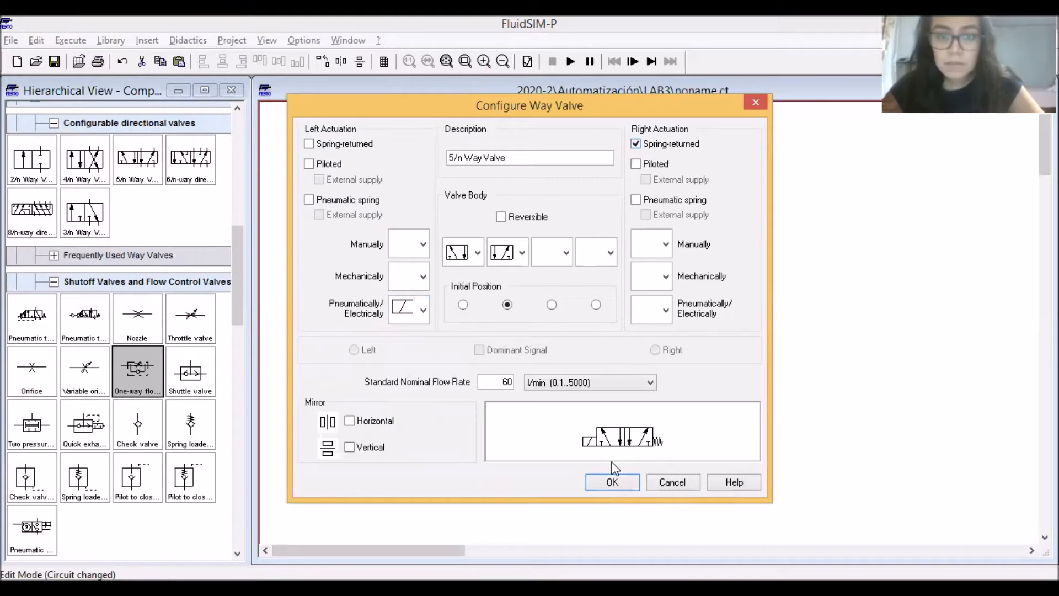
left_click(604, 485)
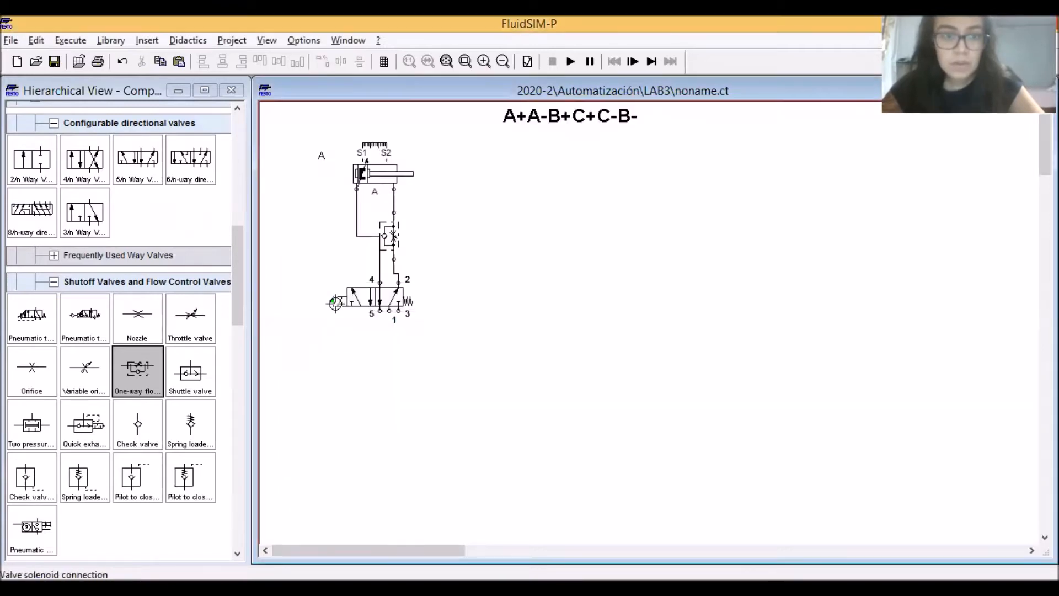
Label the way valve's solenoid connection Y1
double_click(335, 303)
type("Y1")
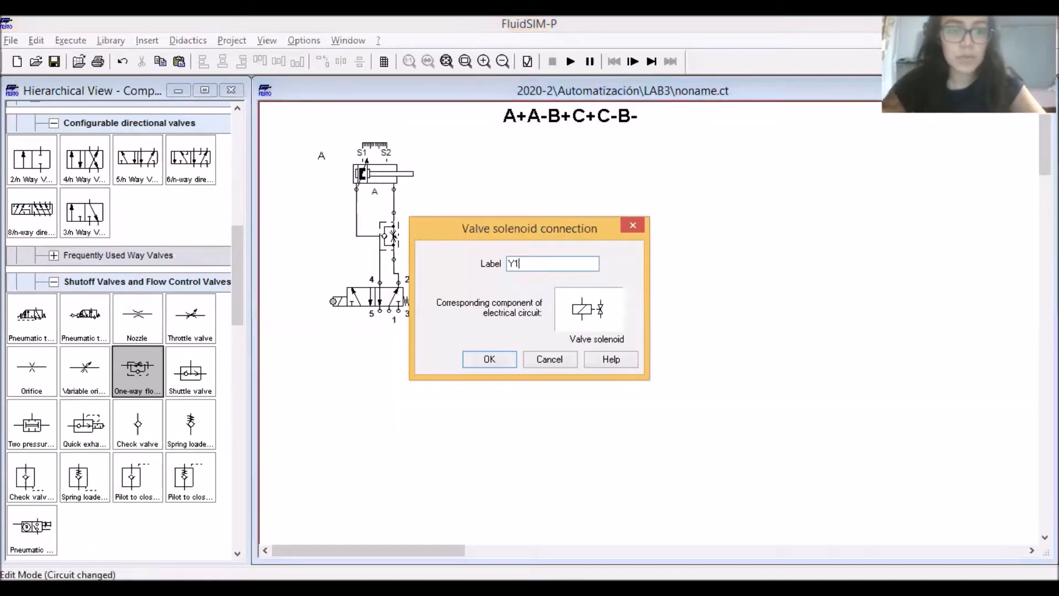
key("Return")
Terminate exhaust ports 5 and 3 of the way valve with silencers
left_click(544, 345)
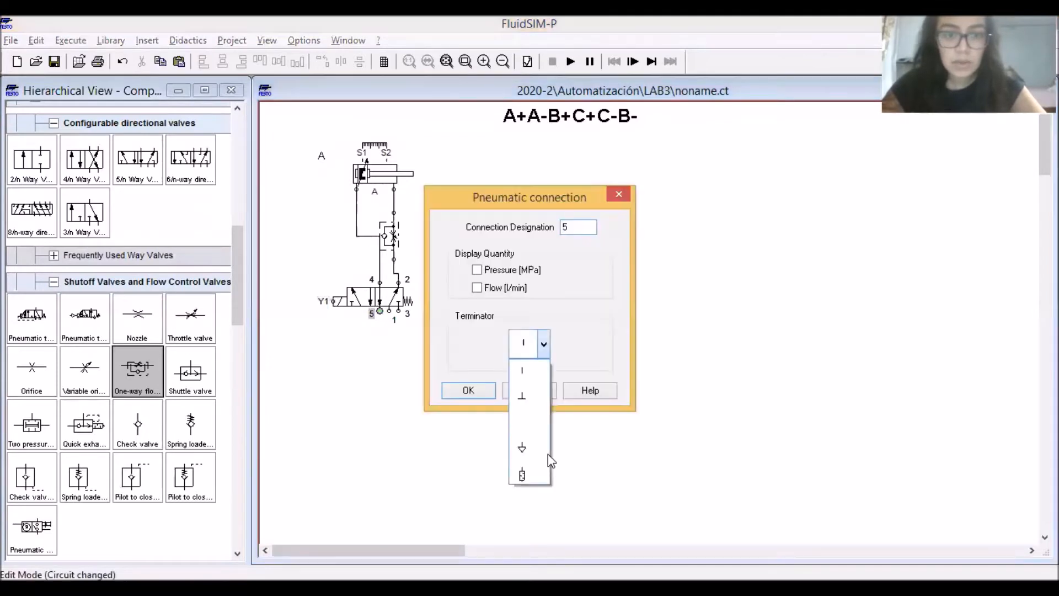
left_click(523, 469)
key("Return")
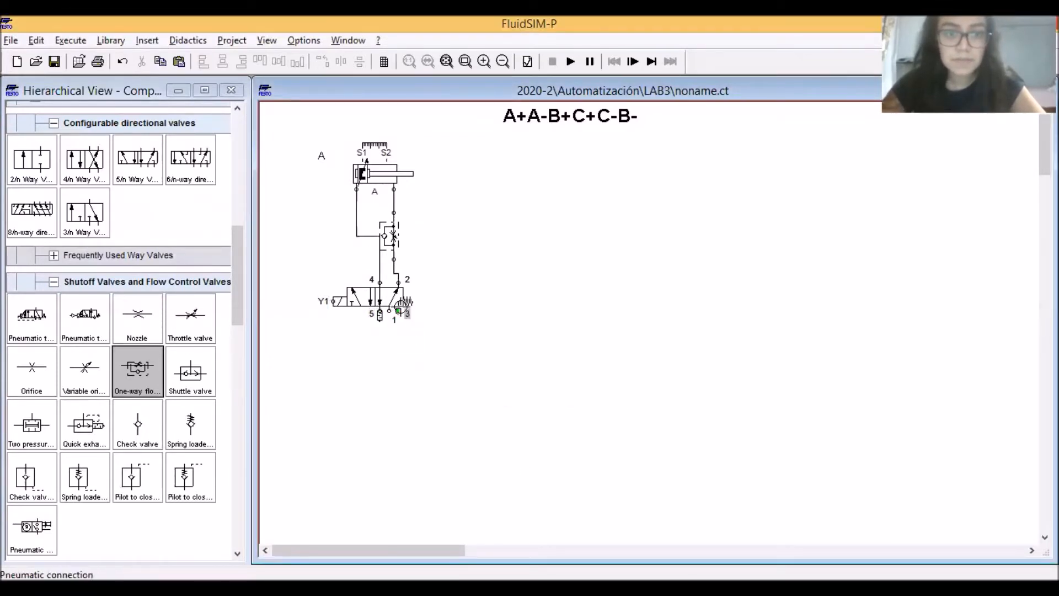
left_click(526, 343)
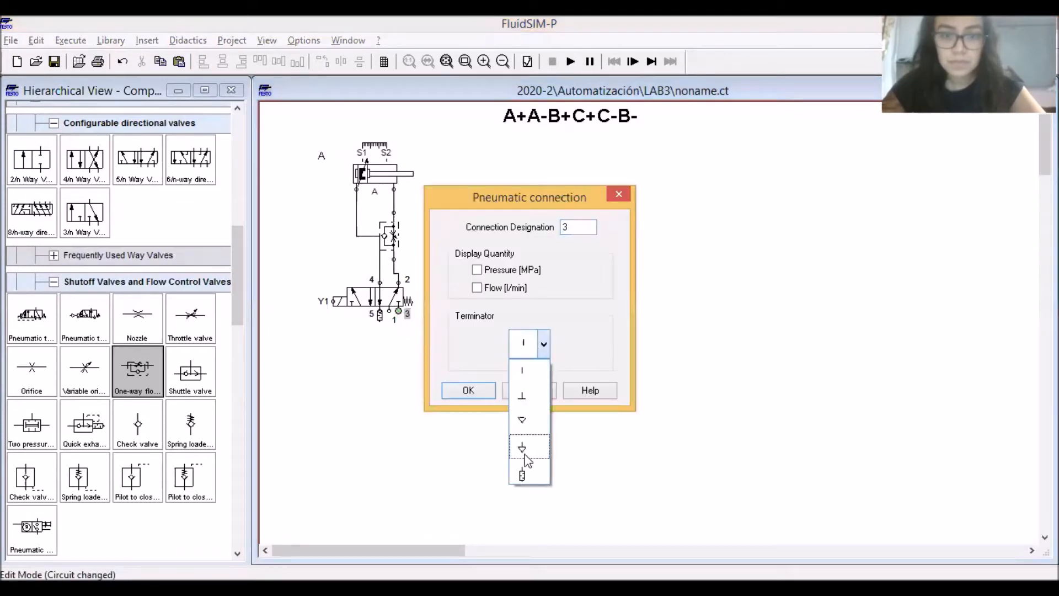
left_click(527, 473)
key("Return")
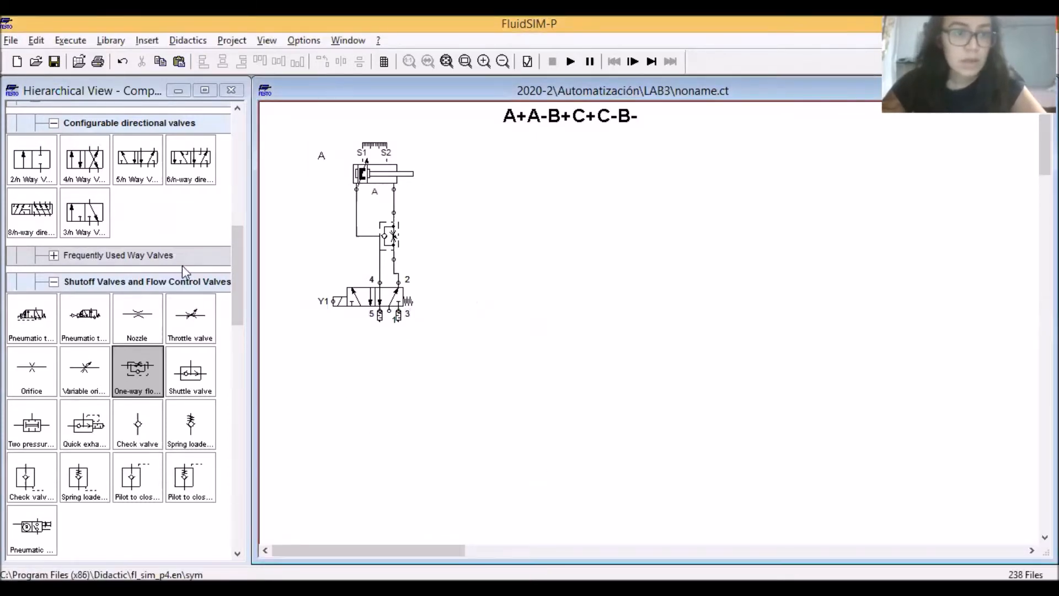
Add a compressed air supply below the way valve, connect it to port 1, and align it directly under that port
scroll(224, 164, "up", 6)
scroll(224, 164, "up", 5)
left_click_drag(32, 197, 380, 354)
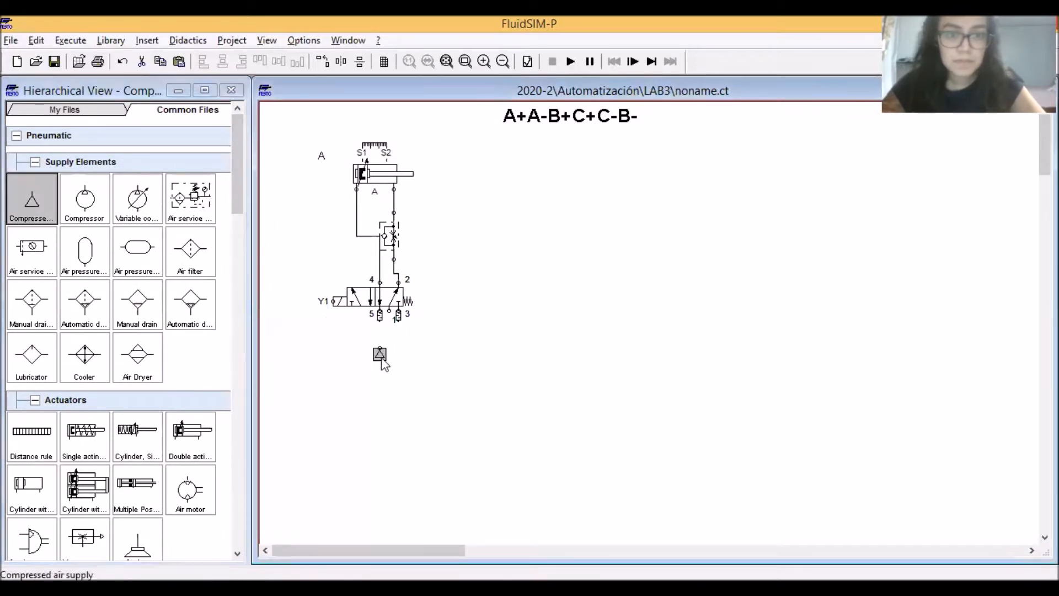
left_click_drag(390, 310, 380, 348)
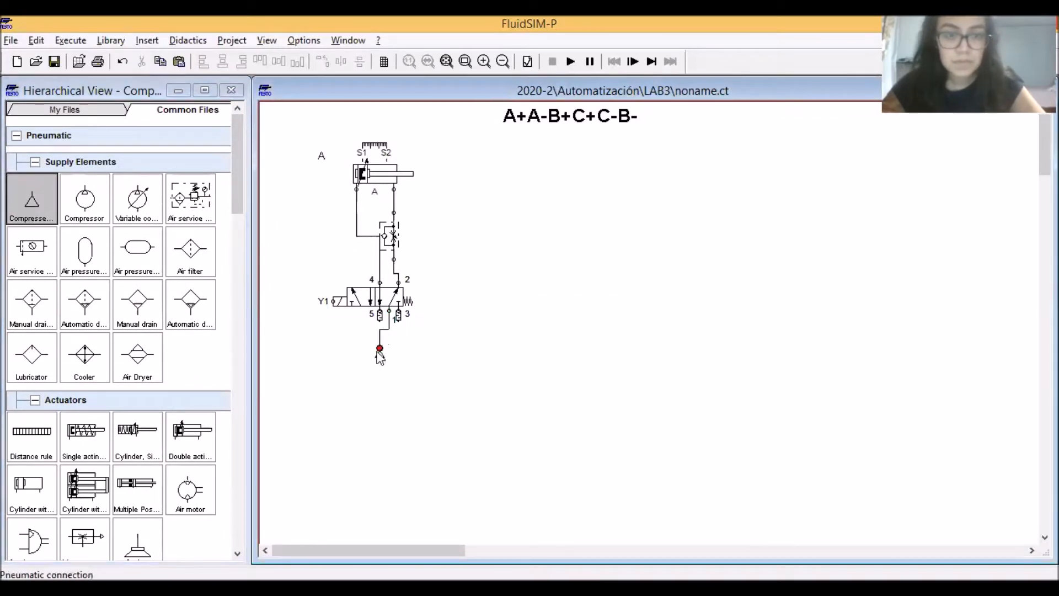
key("Right")
key("Right")
key("Up")
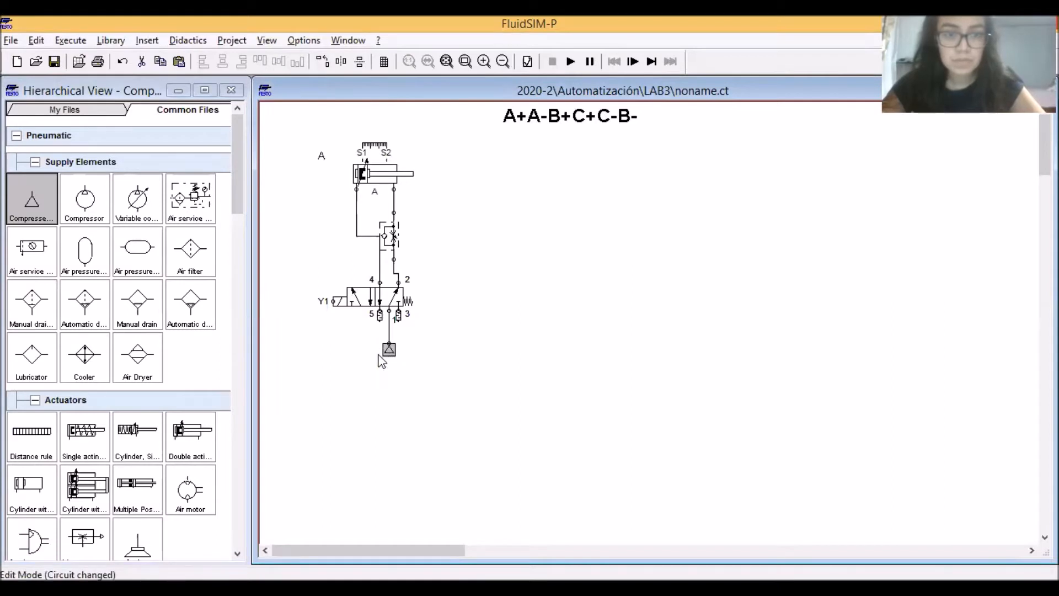
left_click(485, 360)
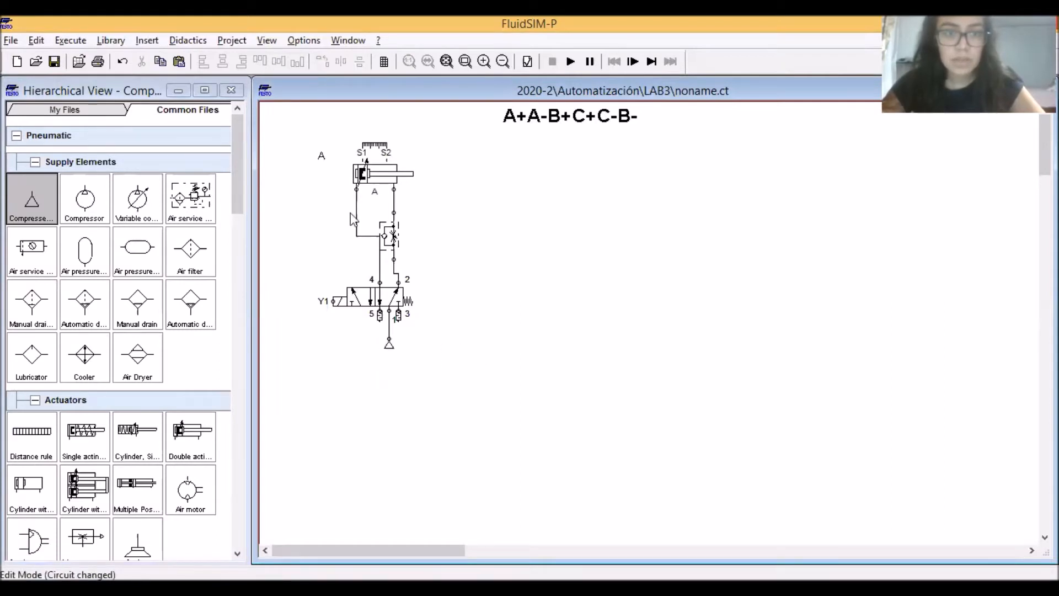
Duplicate the whole cylinder A circuit and place the copy to the right, level with the original
left_click_drag(508, 392, 281, 126)
key("ctrl+c")
key("ctrl+v")
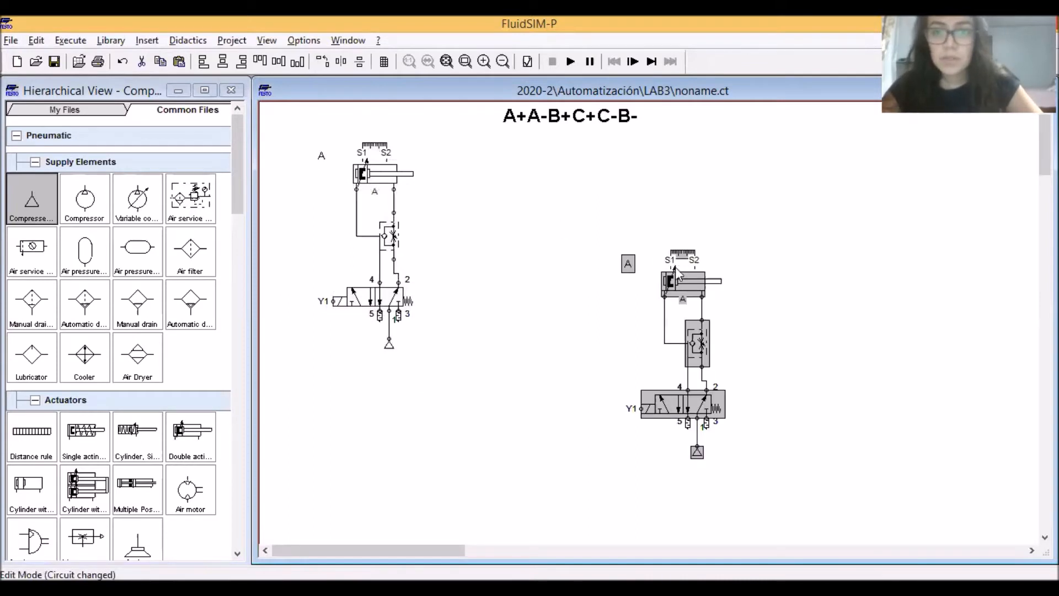
left_click_drag(651, 256, 521, 156)
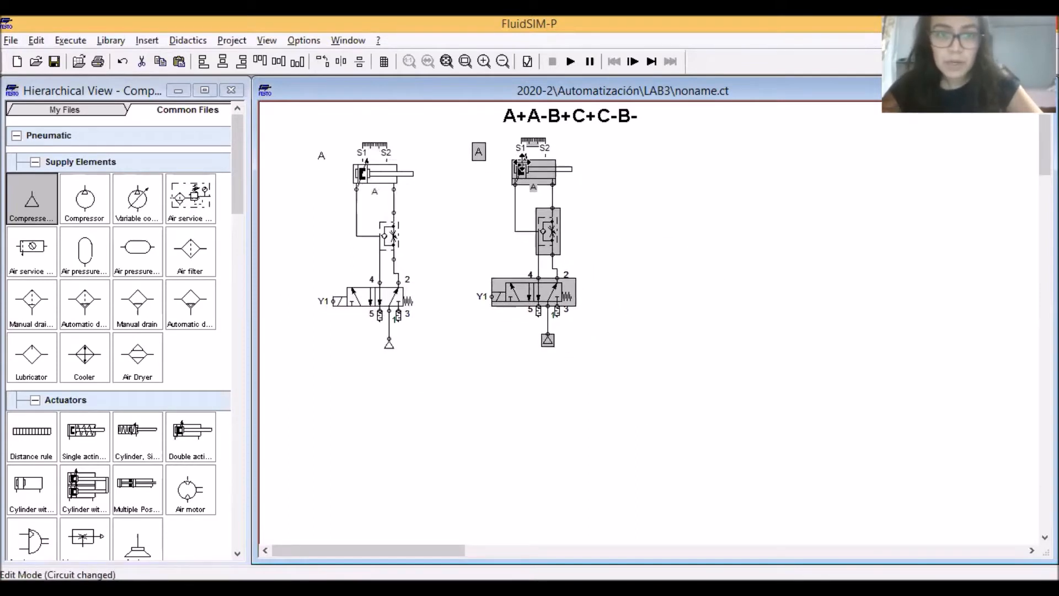
left_click(603, 184)
Change the text label beside the copied cylinder to "B"
left_click(480, 154)
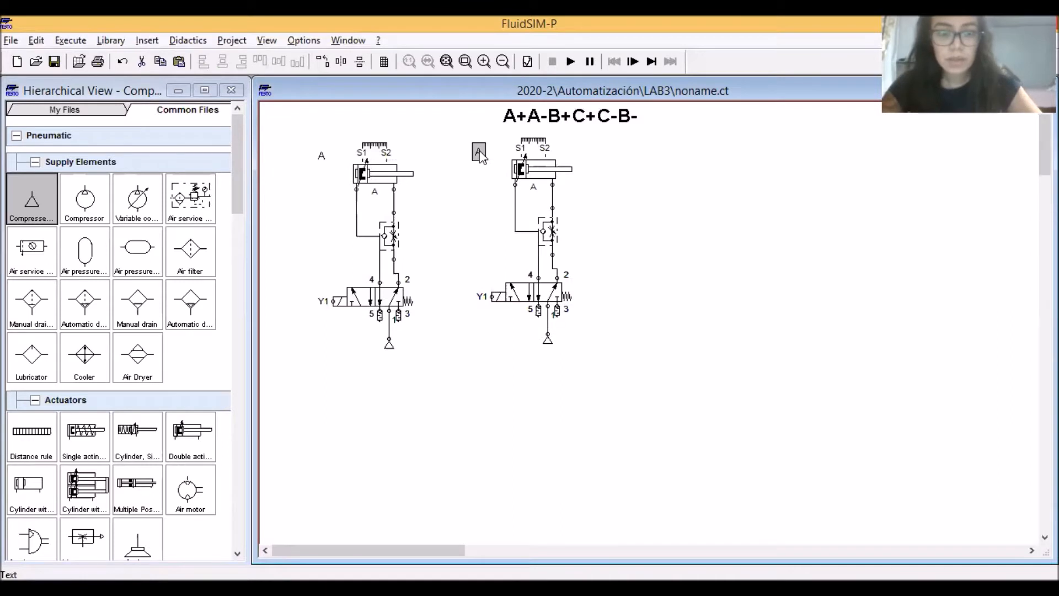
double_click(480, 153)
type("B")
key("Return")
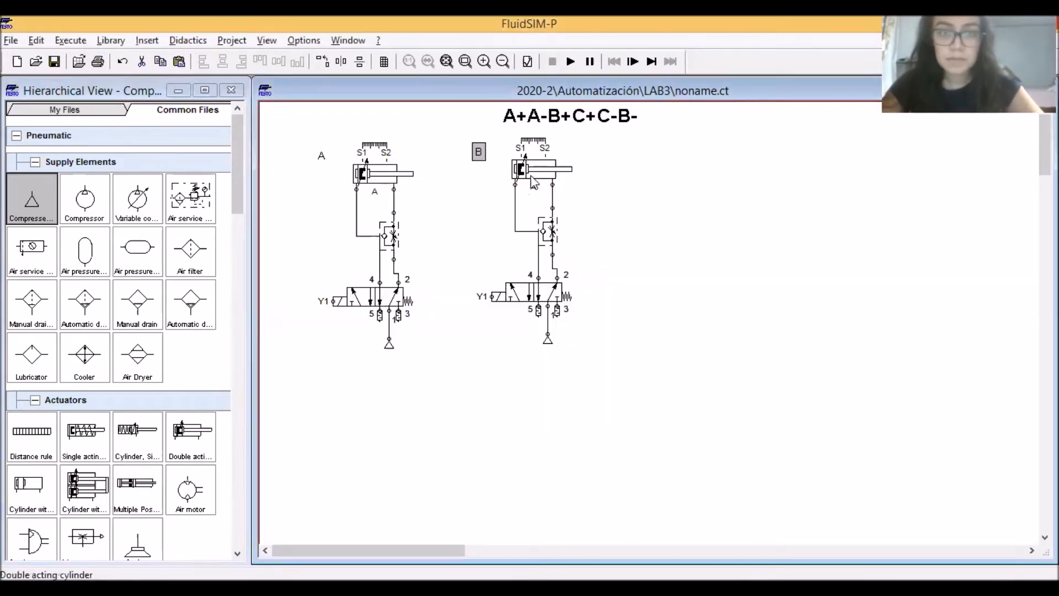
Set the sensing label of the copied double acting cylinder to "B"
double_click(531, 174)
left_click(646, 354)
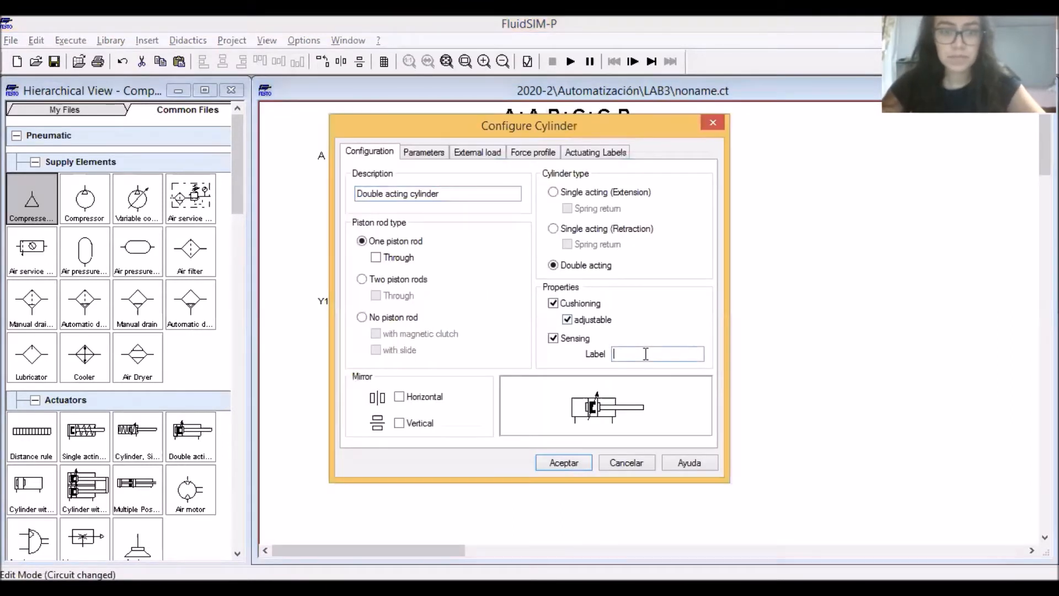
key("Return")
Relabel the distance rule above cylinder B with S3 for the 0 mm position and S4 for the 100 mm position
double_click(534, 142)
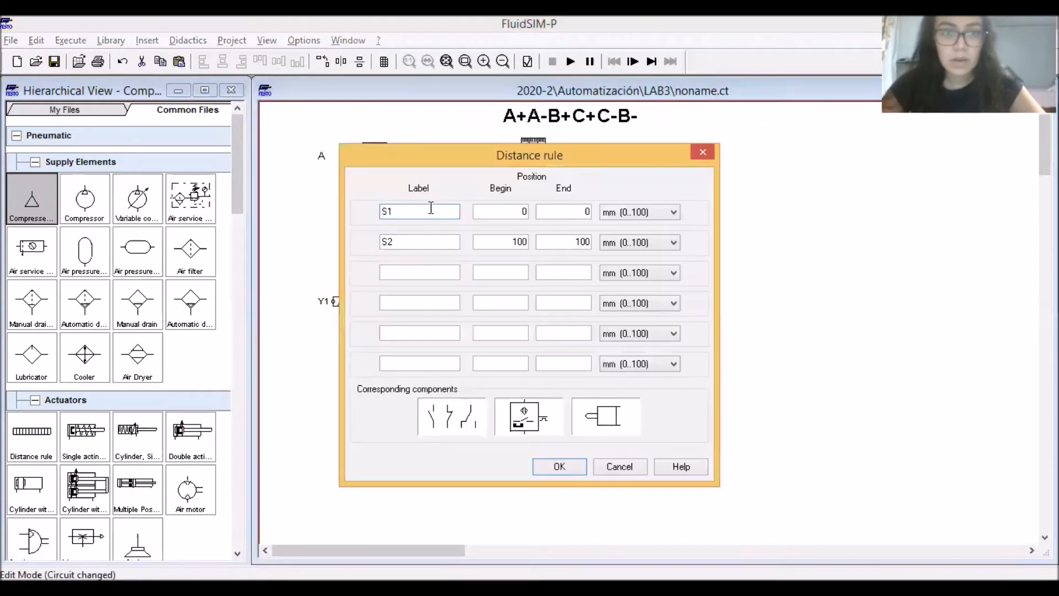
key("BackSpace")
type("3")
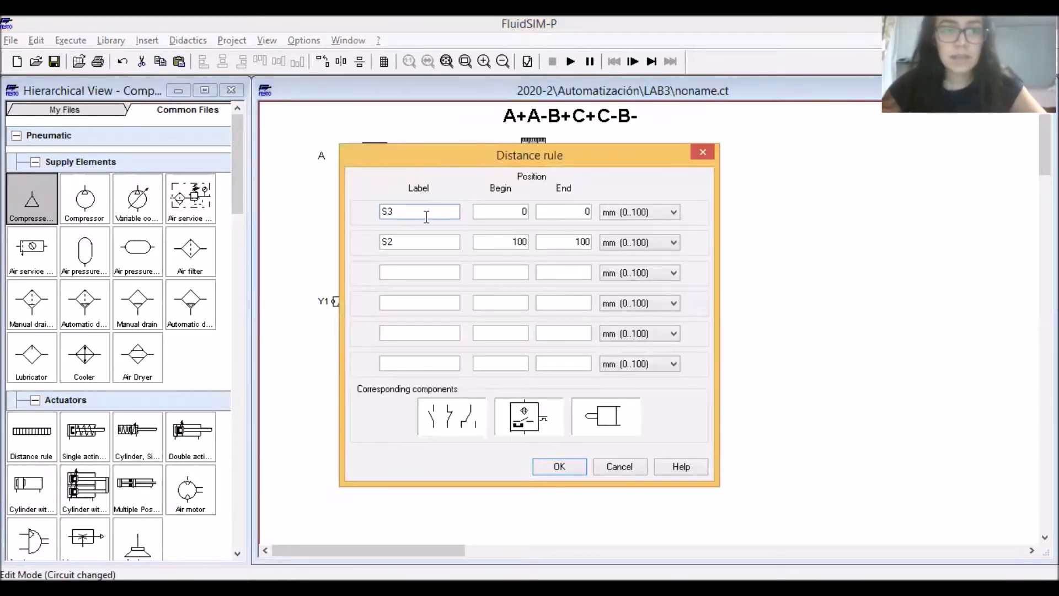
left_click(407, 244)
key("BackSpace")
type("4")
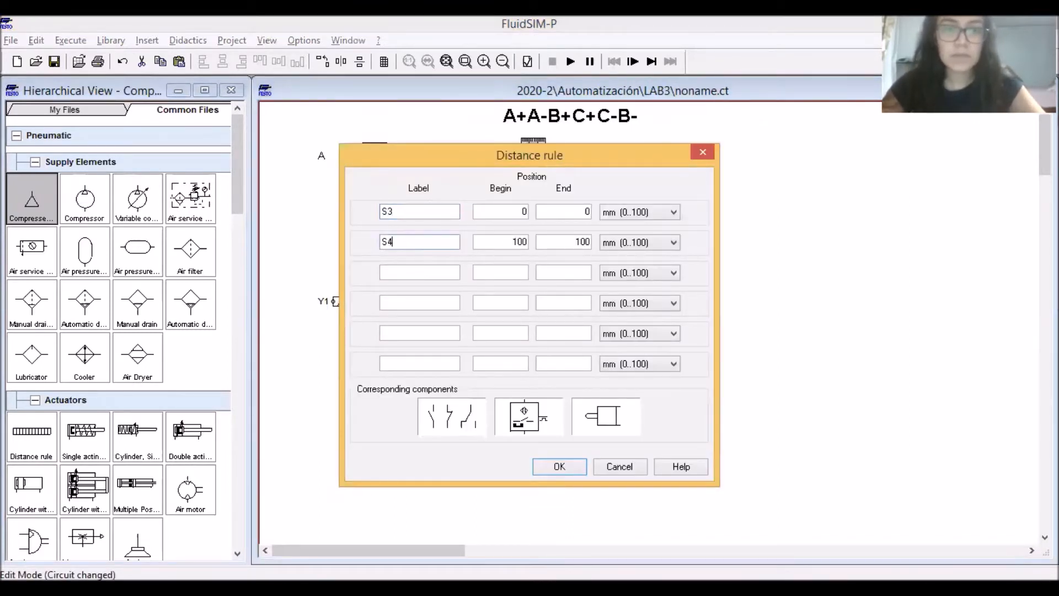
key("Return")
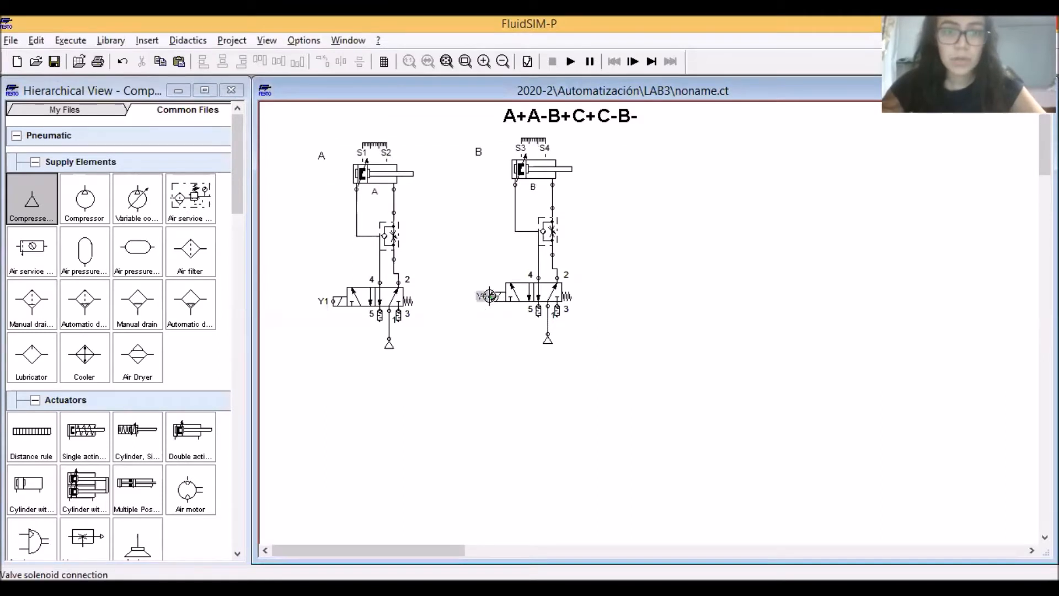
Label the solenoid of cylinder B's way valve Y2
double_click(487, 297)
type("Y2")
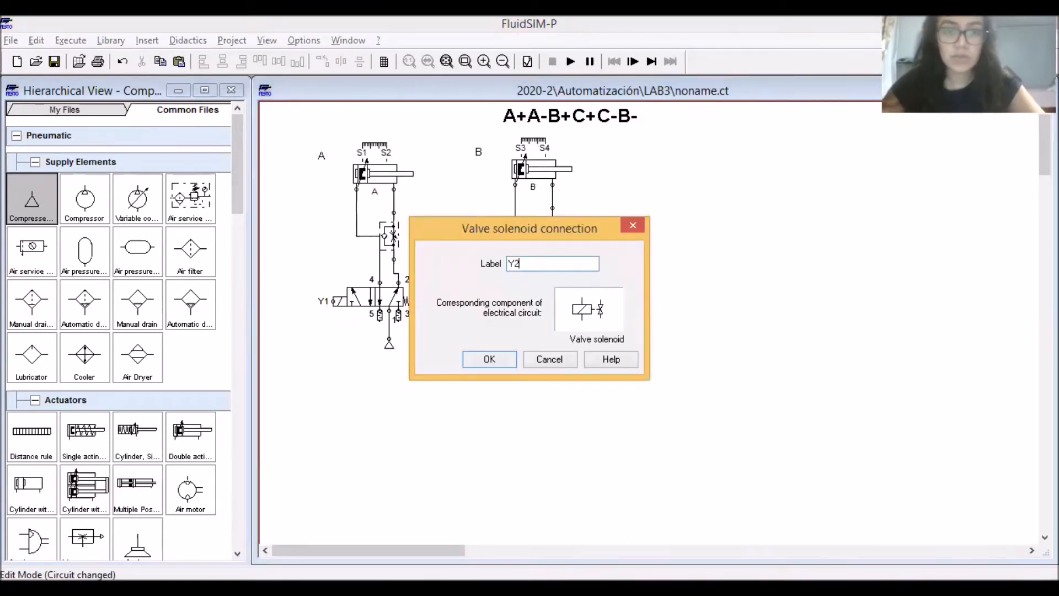
key("Return")
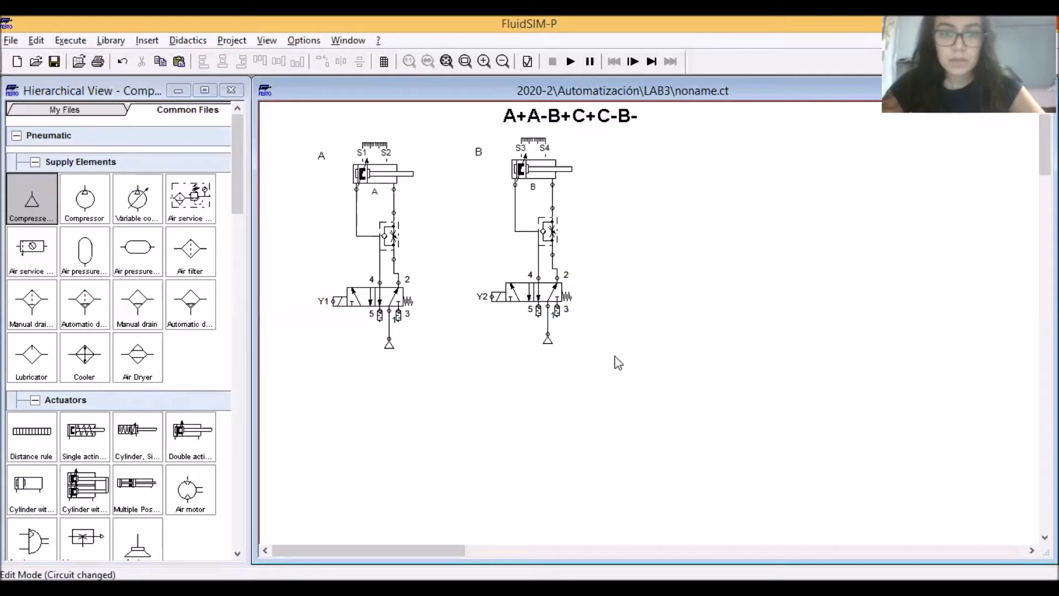
Delete the one-way flow control valve from circuit B and connect valve port 2 directly to the cylinder's rod-side port
left_click(555, 229)
key("Delete")
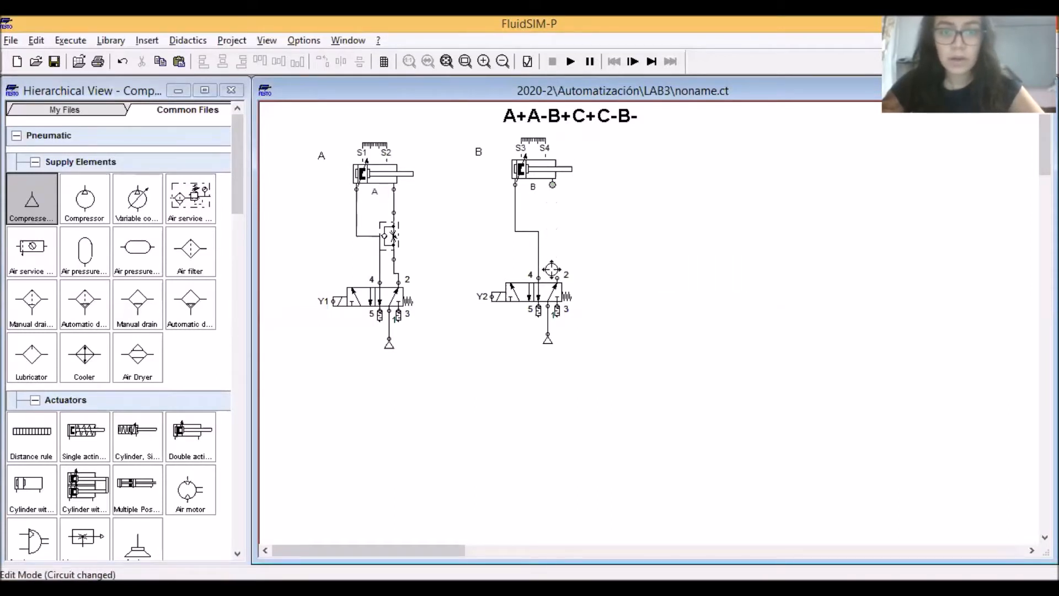
left_click_drag(555, 278, 552, 185)
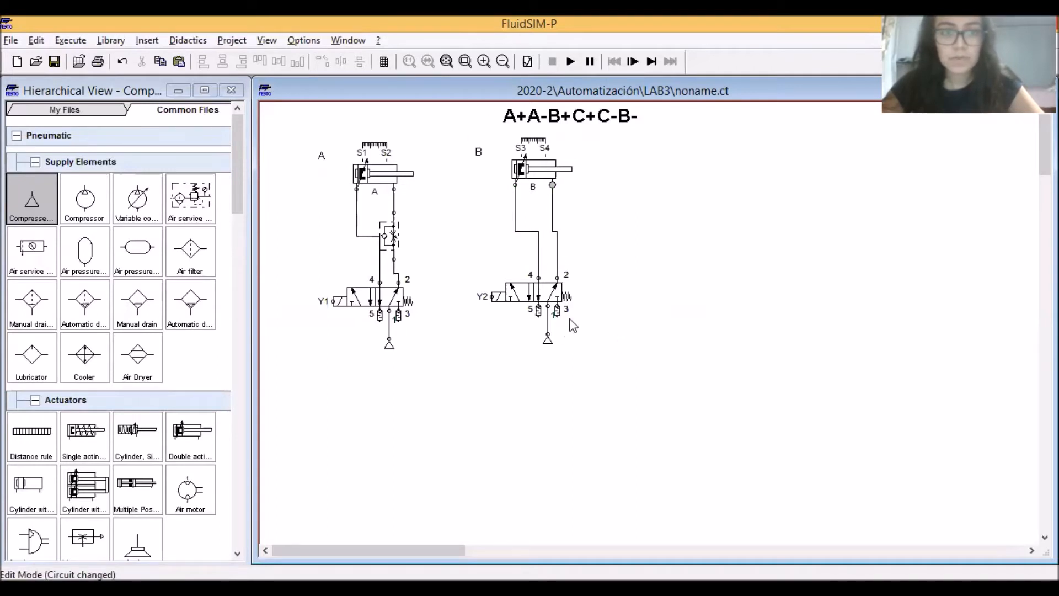
Duplicate the whole cylinder A circuit and place the copy to the right of circuit B, level with it
left_click_drag(619, 350, 425, 151)
left_click_drag(439, 378, 290, 110)
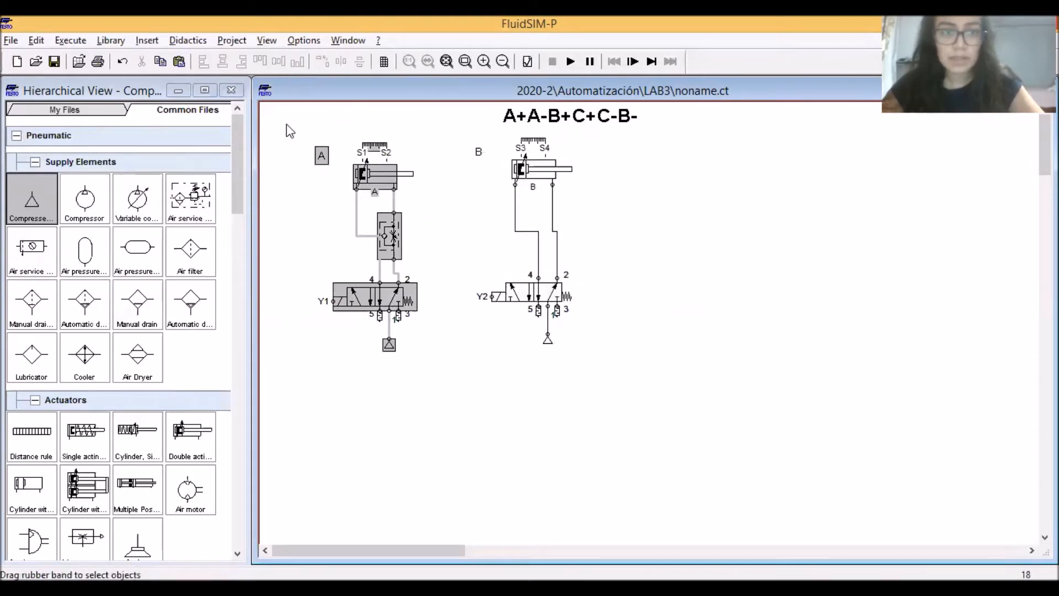
key("ctrl+c")
key("ctrl+v")
left_click_drag(678, 279, 678, 167)
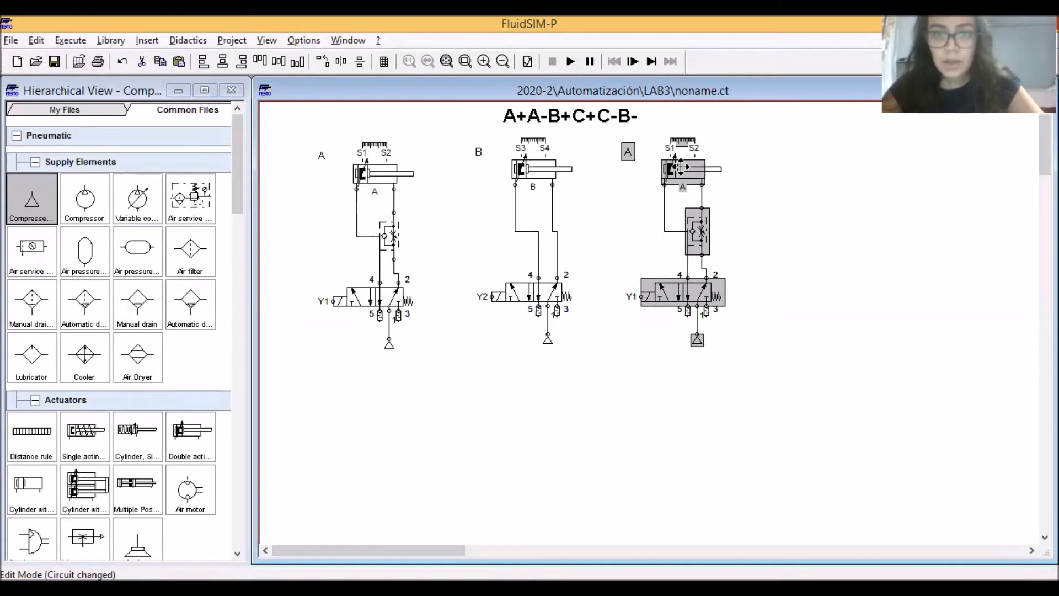
left_click(752, 254)
Configure the third circuit's way valve with a solenoid as right actuation instead of the spring return
left_click(680, 292)
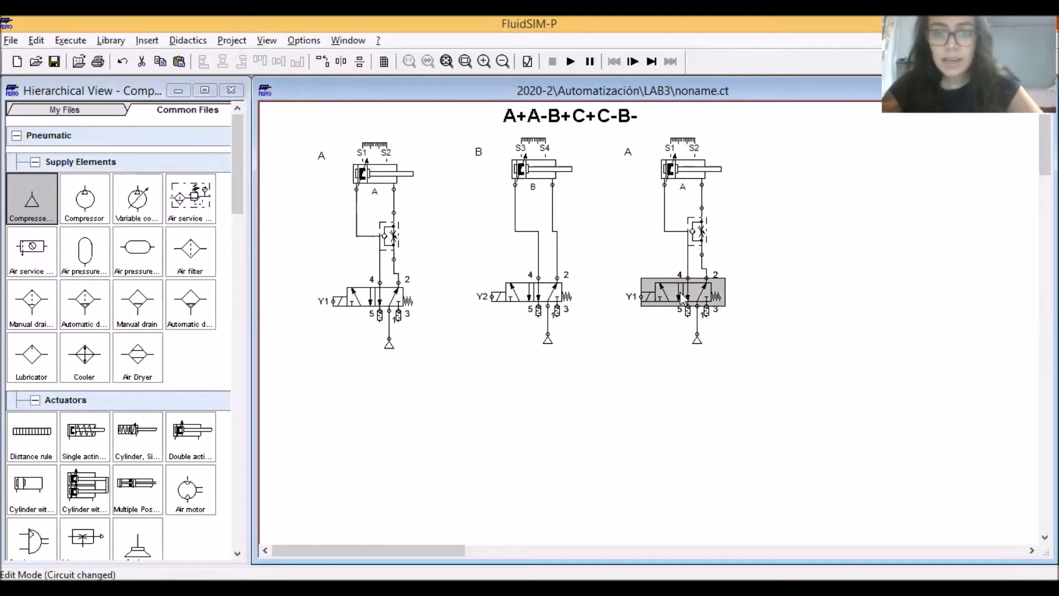
double_click(680, 292)
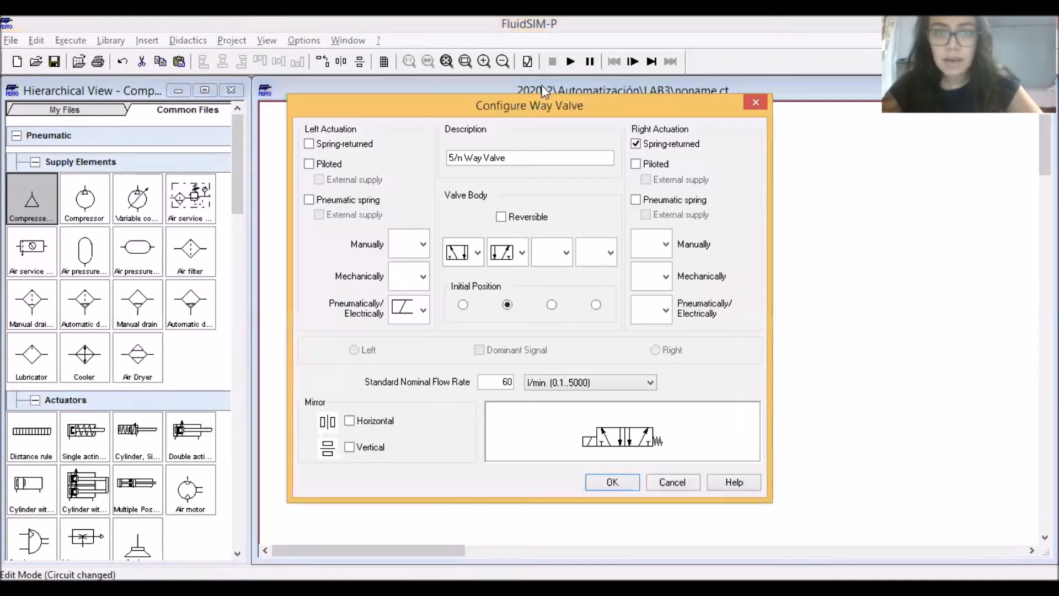
left_click(637, 145)
left_click(665, 309)
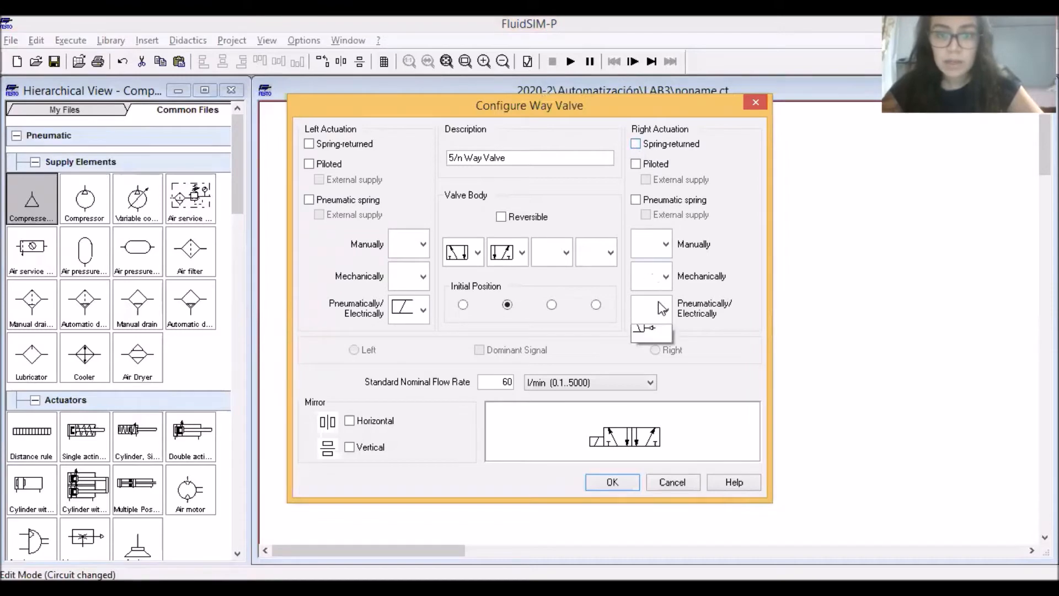
left_click(657, 369)
left_click(612, 483)
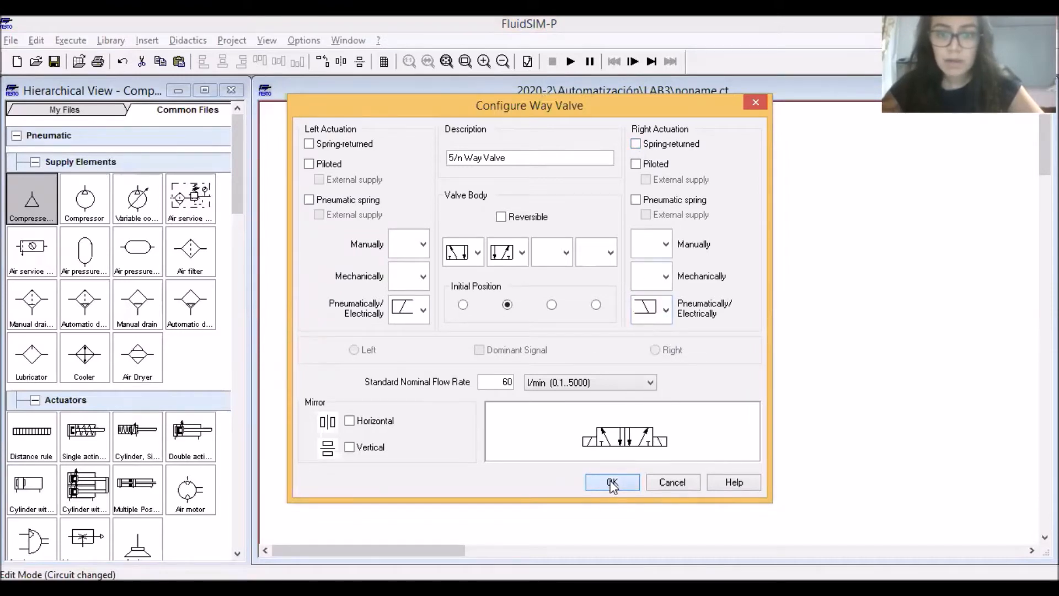
Label the third way valve's left solenoid Y3 and its right solenoid Y4
left_click(641, 297)
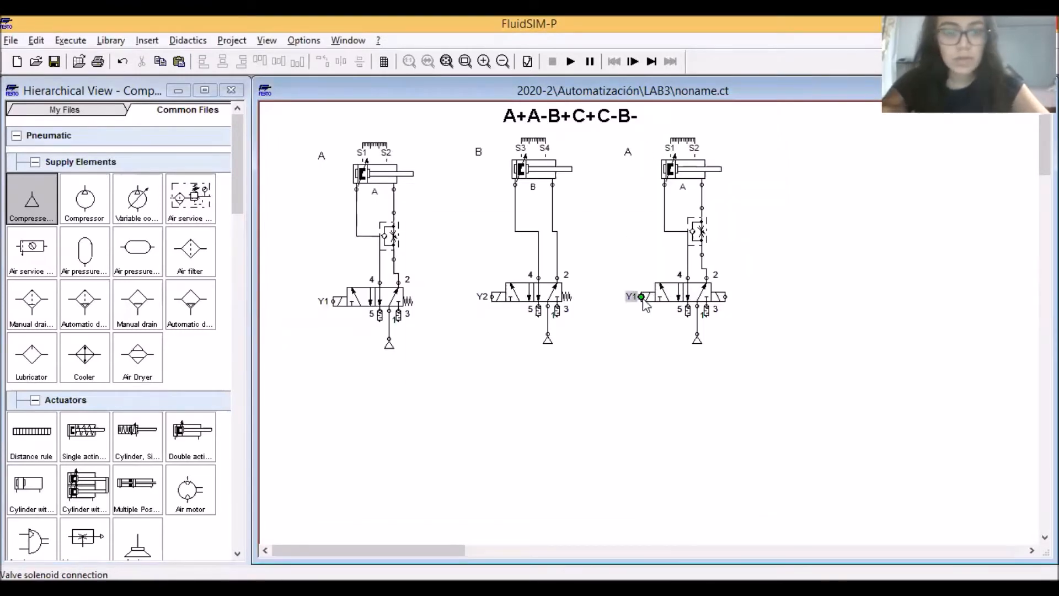
double_click(641, 297)
type("Y3")
key("Return")
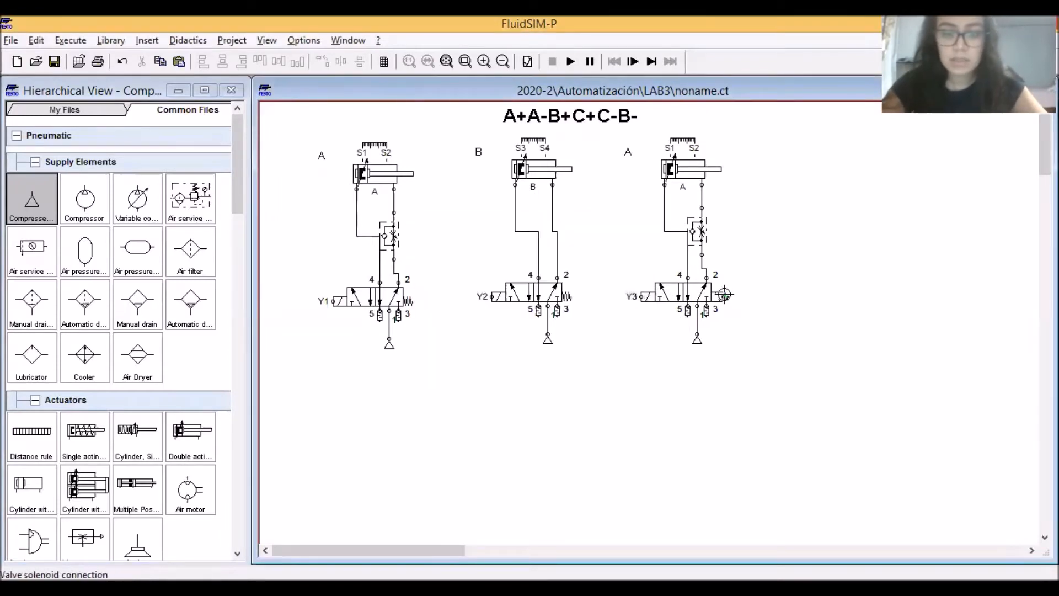
double_click(724, 296)
type("Y4")
key("Return")
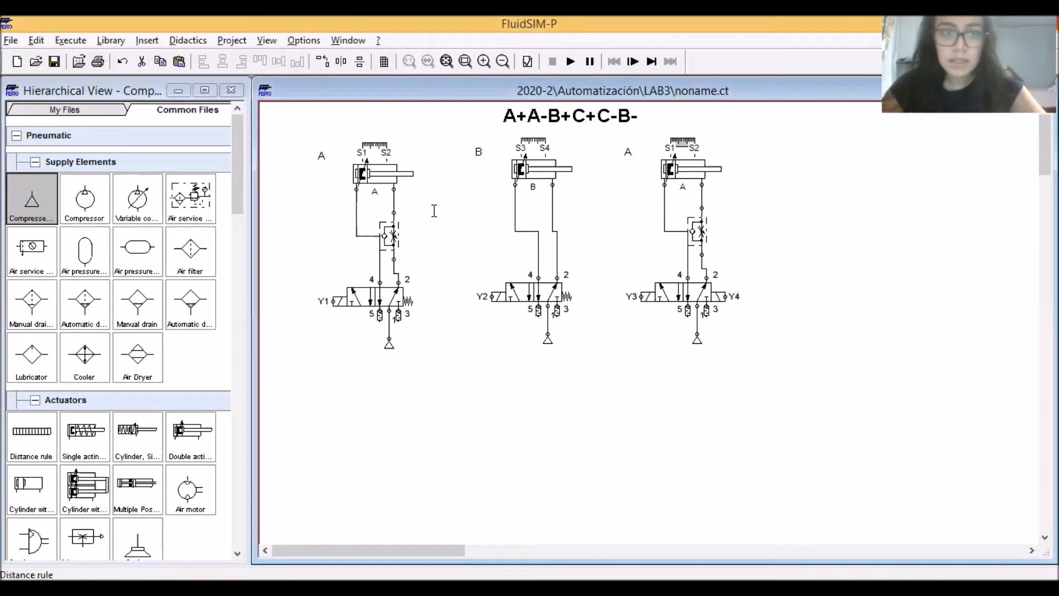
Relabel the third cylinder's distance rule with S5 for the 0 mm position and S6 for the 100 mm position
key("Tab")
key("Tab")
key("Tab")
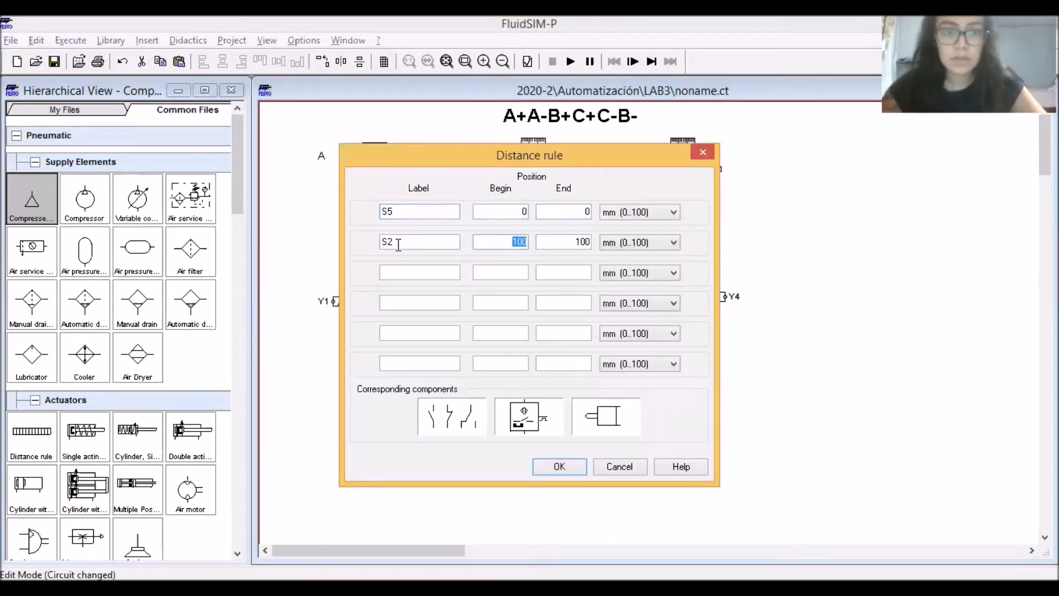
key("Return")
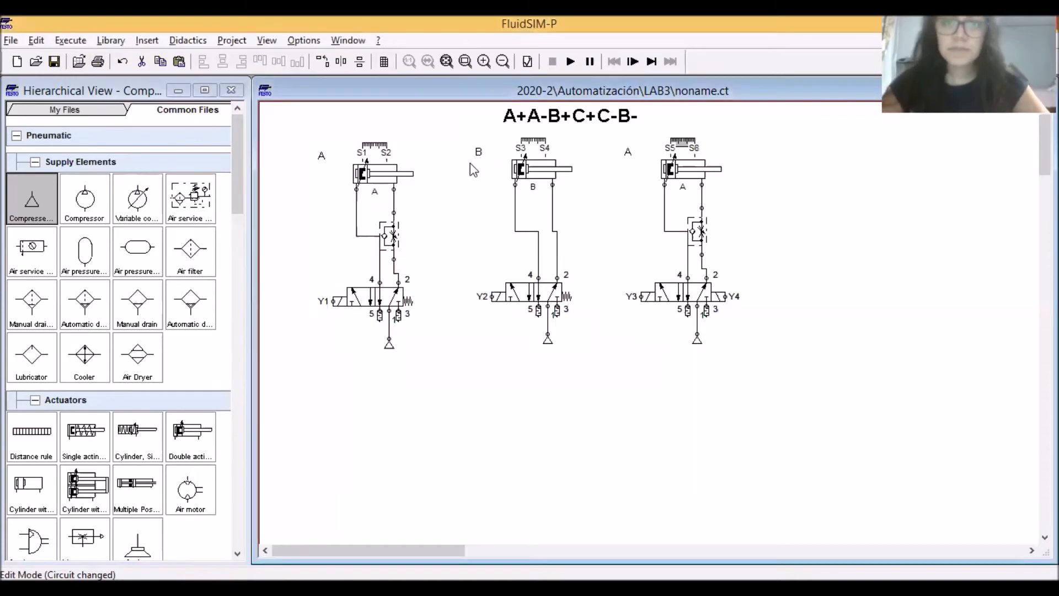
Change both the text label beside the third cylinder and the cylinder's own sensing label to "C"
double_click(628, 152)
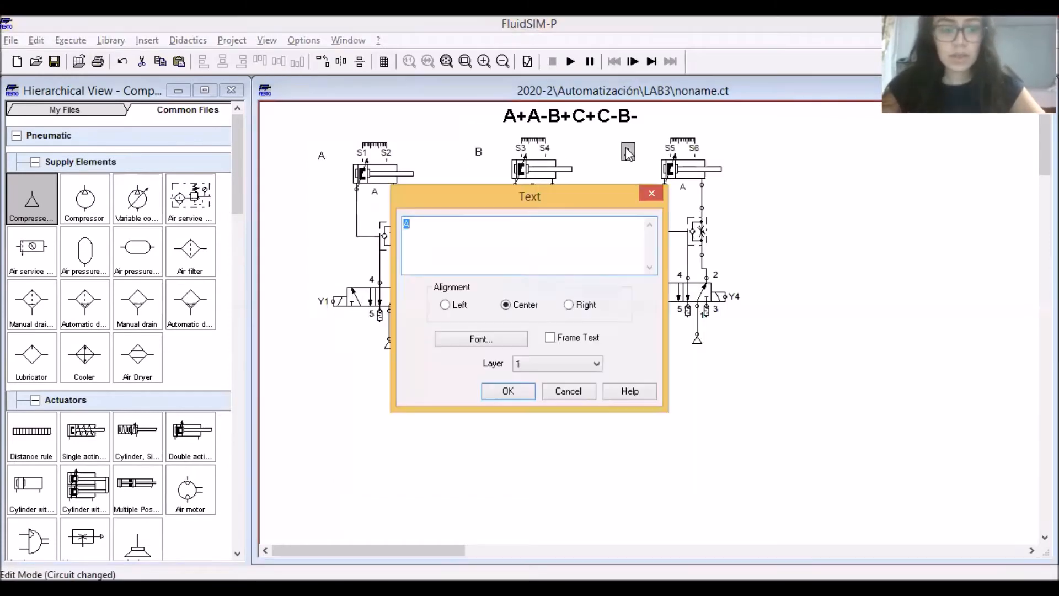
key("Return")
double_click(691, 169)
left_click(635, 355)
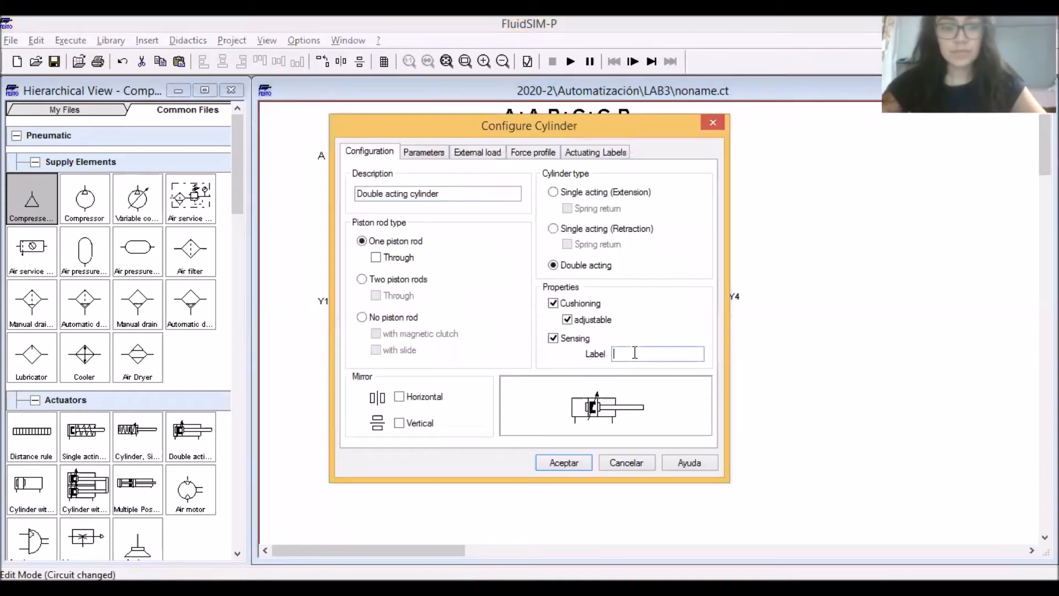
type("C")
key("Return")
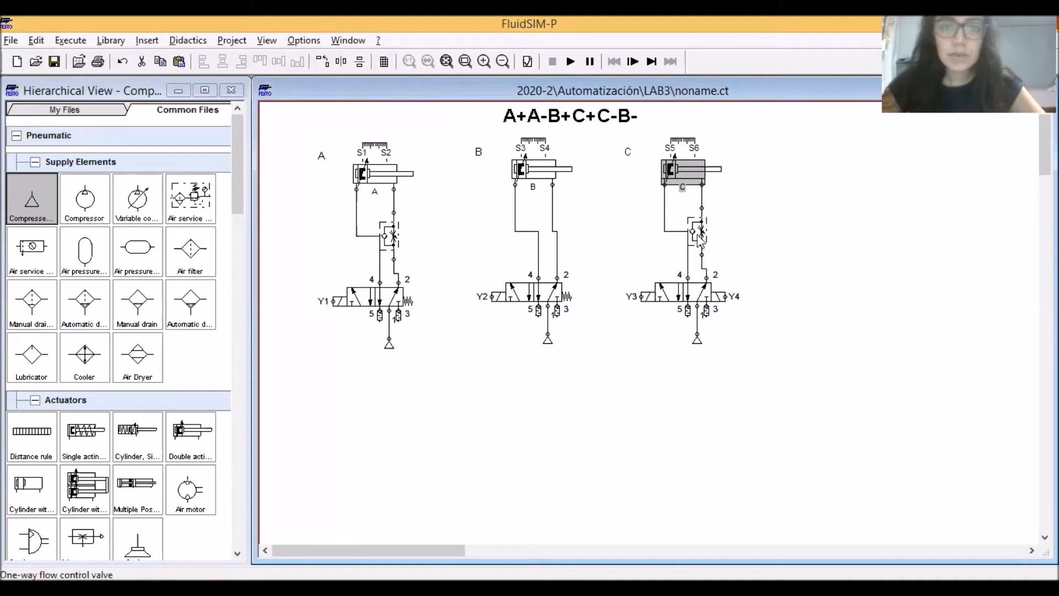
left_click(789, 204)
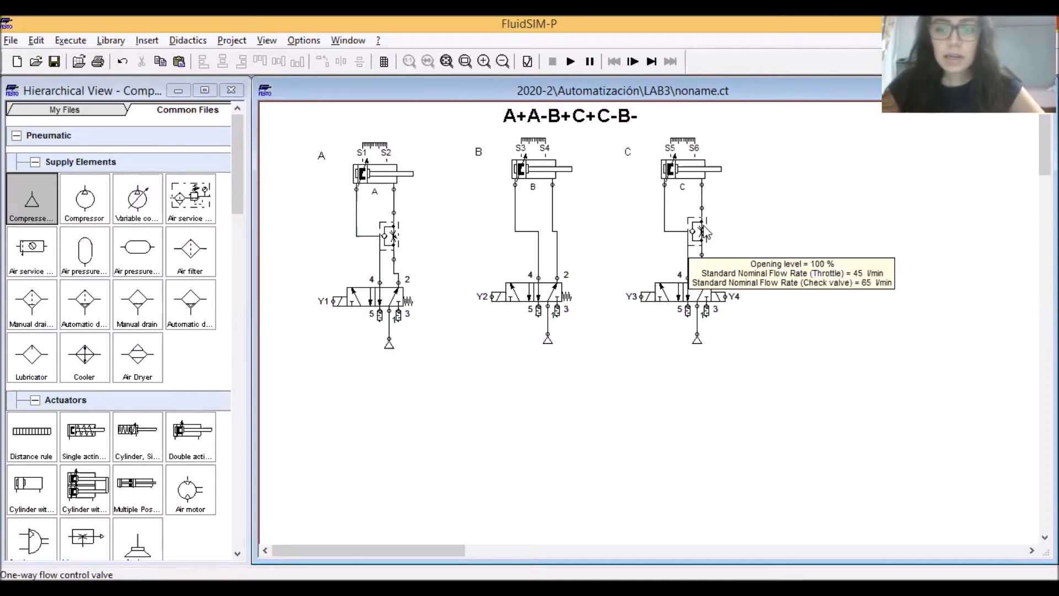
Place a +24V electrical connection below the pneumatic circuits at the left edge and a 0V connection well beneath it
mouse_move(376, 194)
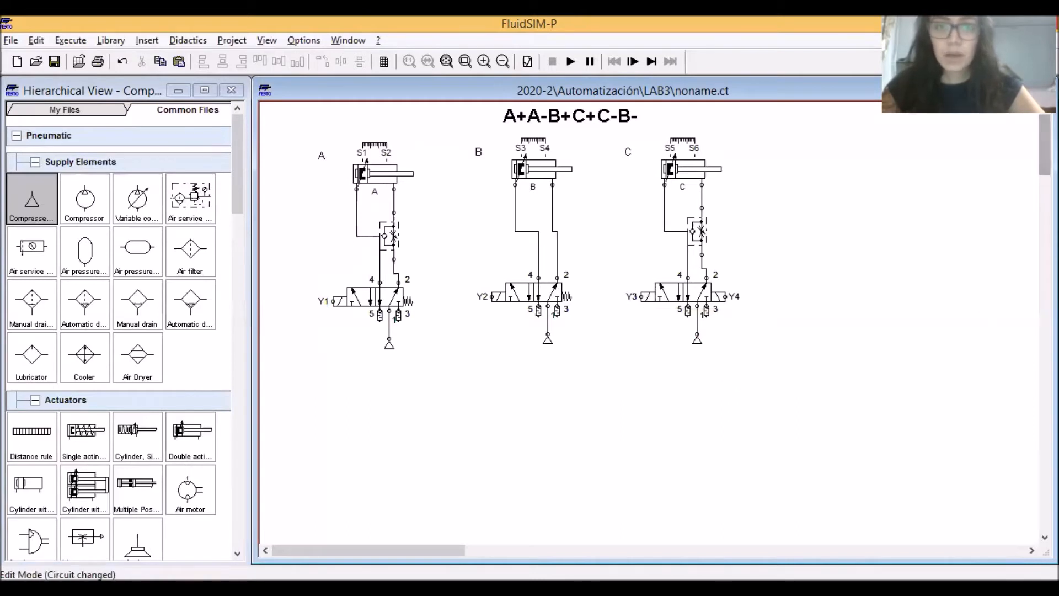
scroll(651, 331, "down", 4)
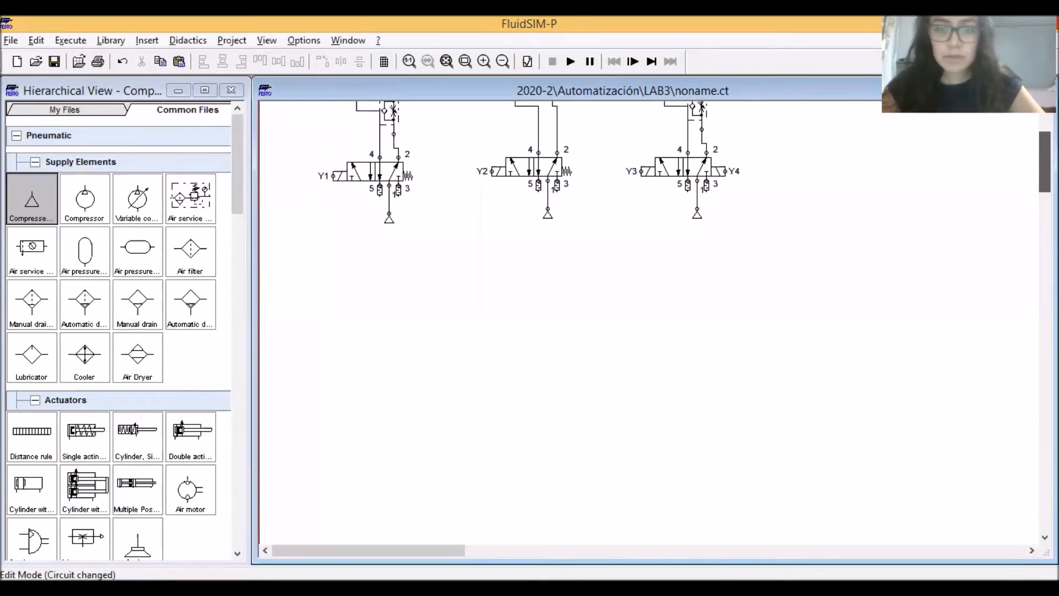
scroll(233, 188, "down", 3)
left_click_drag(246, 258, 248, 411)
left_click_drag(92, 293, 294, 267)
left_click_drag(28, 286, 299, 425)
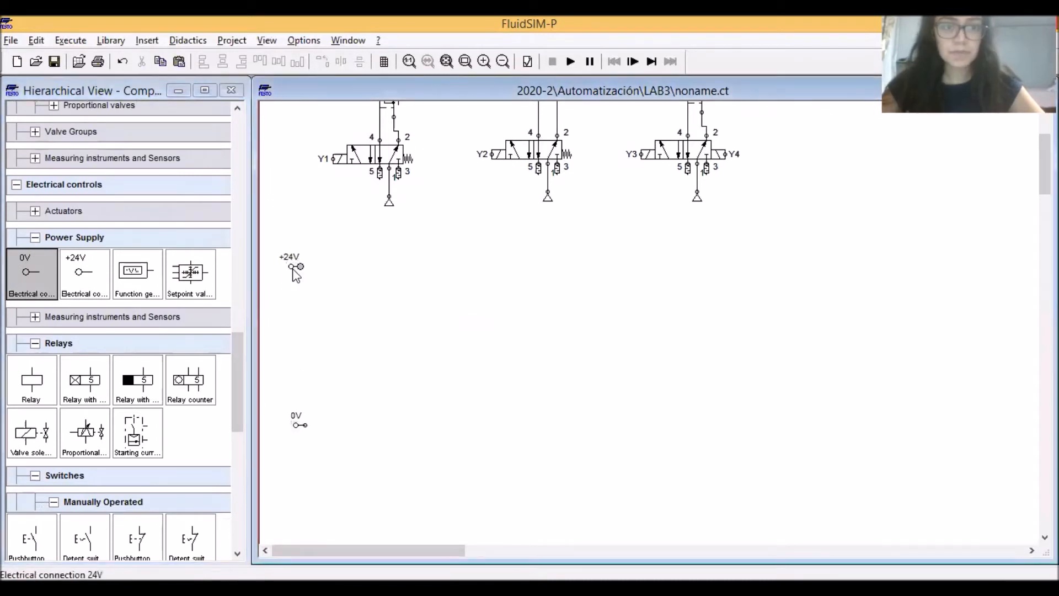
left_click_drag(293, 265, 294, 267)
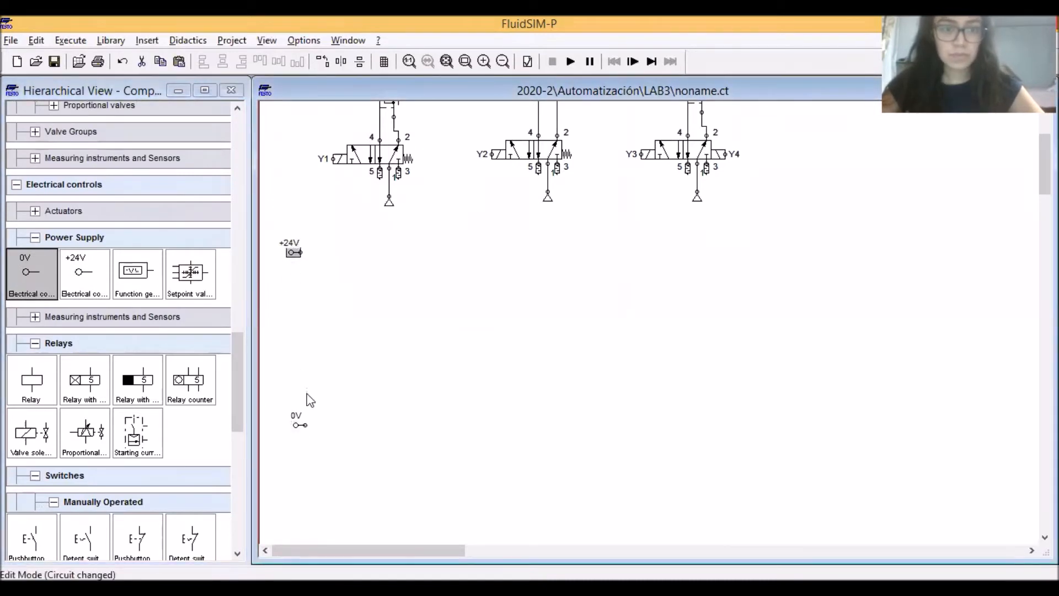
left_click_drag(299, 425, 298, 439)
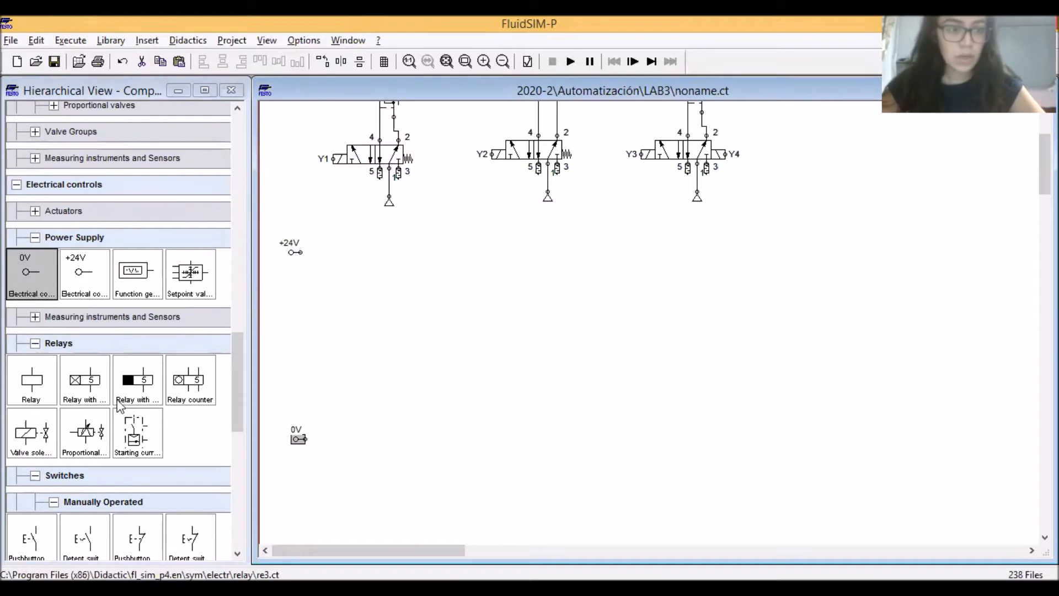
Add a normally open pushbutton just below and right of the +24V connection, and move the 0V connection further down
left_click_drag(237, 395, 240, 437)
left_click_drag(30, 385, 332, 283)
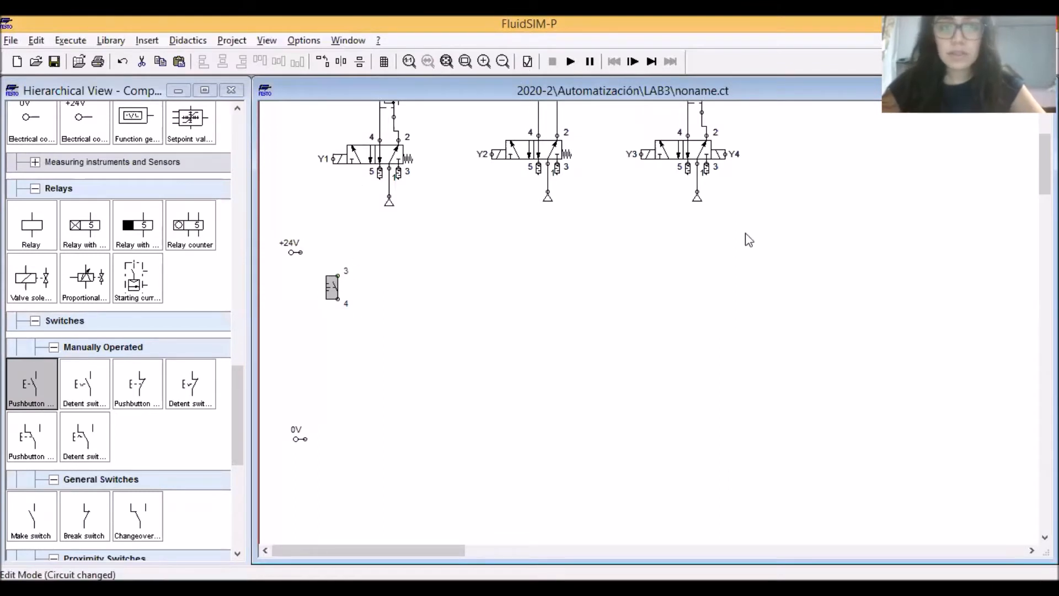
left_click(305, 435)
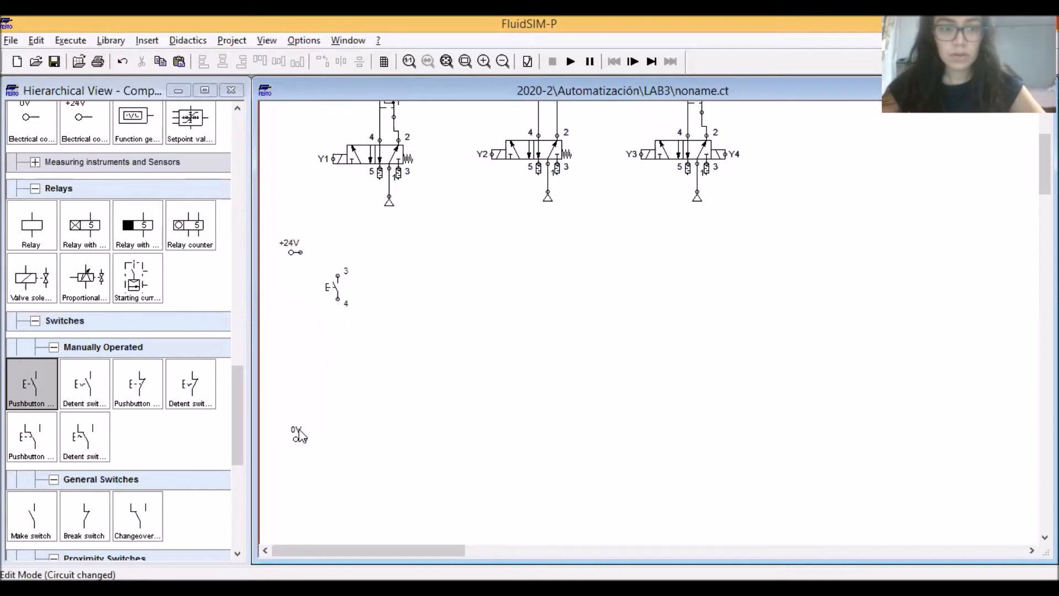
left_click(299, 436)
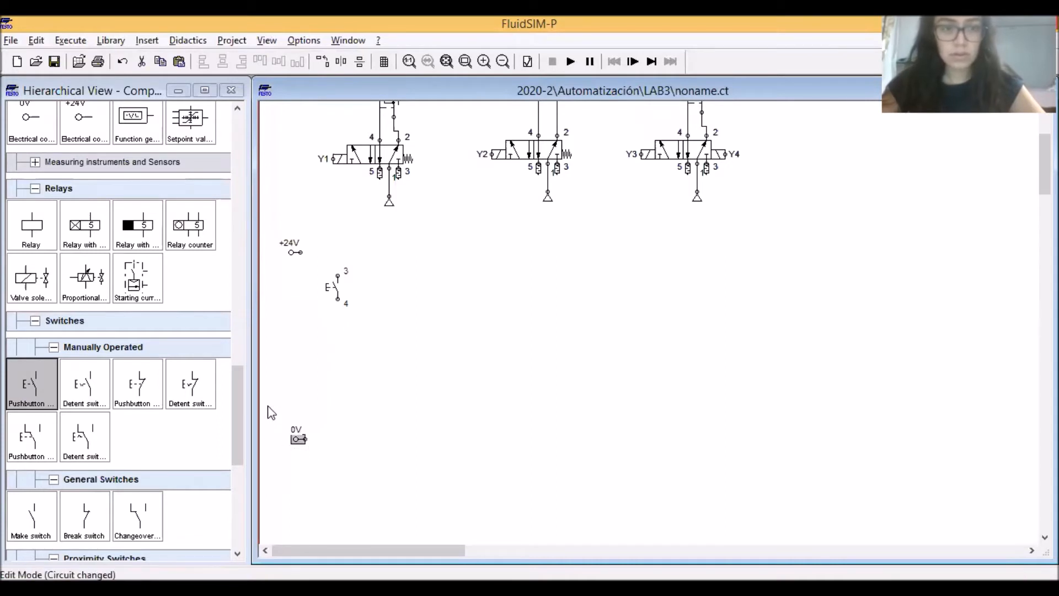
left_click(398, 422)
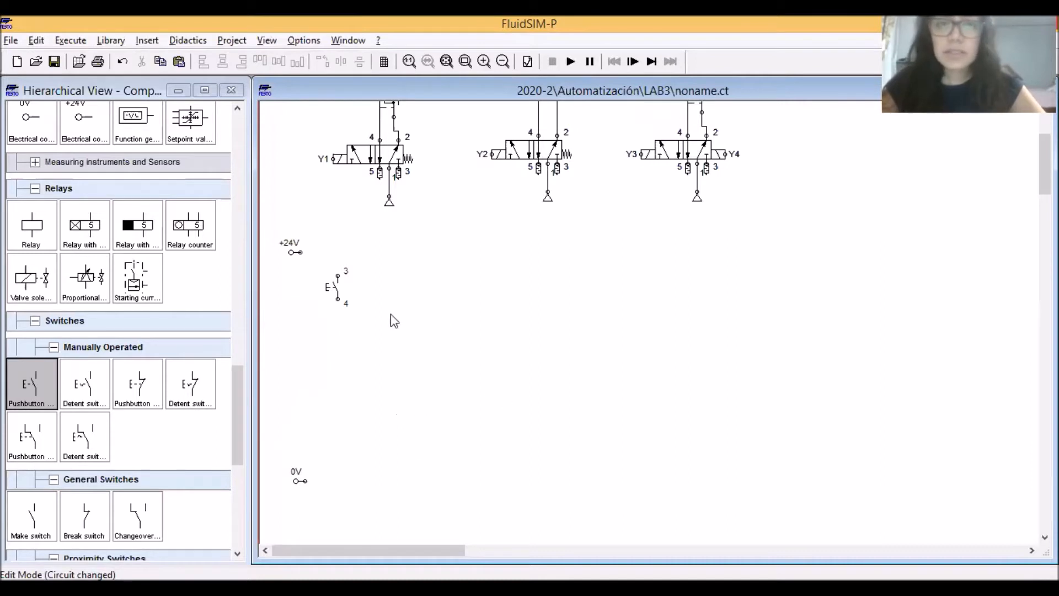
Add a magnetic proximity switch directly below the pushbutton and label it S3
left_click(448, 63)
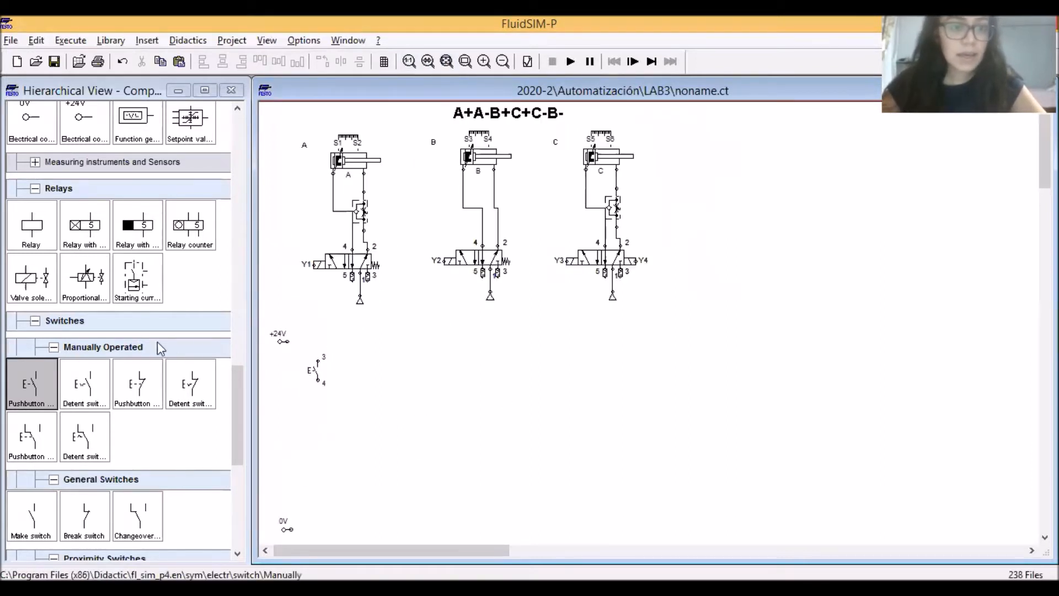
left_click_drag(239, 376, 236, 404)
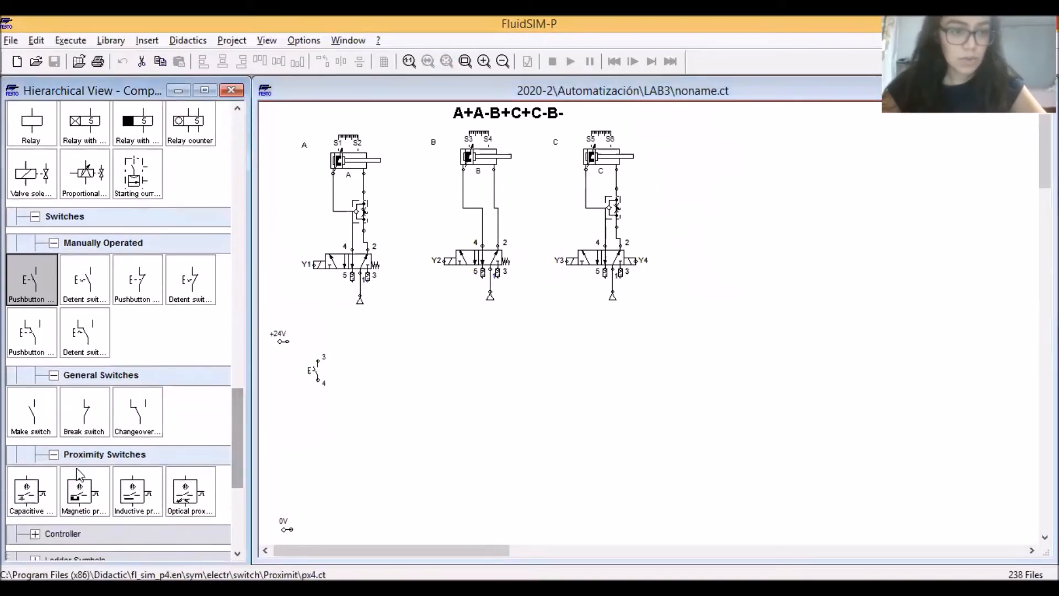
left_click_drag(83, 491, 315, 412)
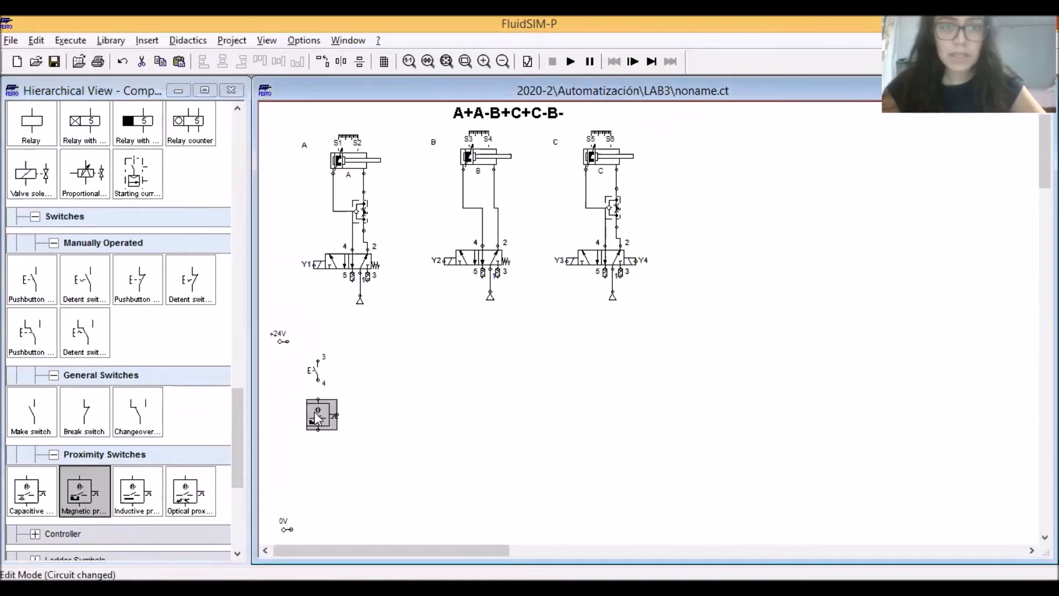
double_click(315, 411)
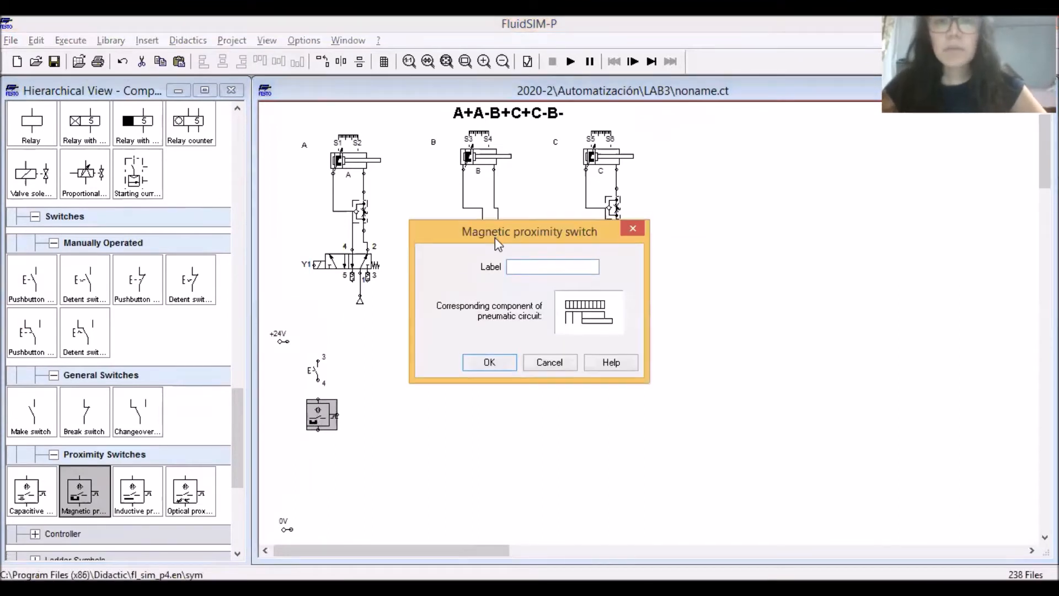
left_click_drag(495, 237, 487, 270)
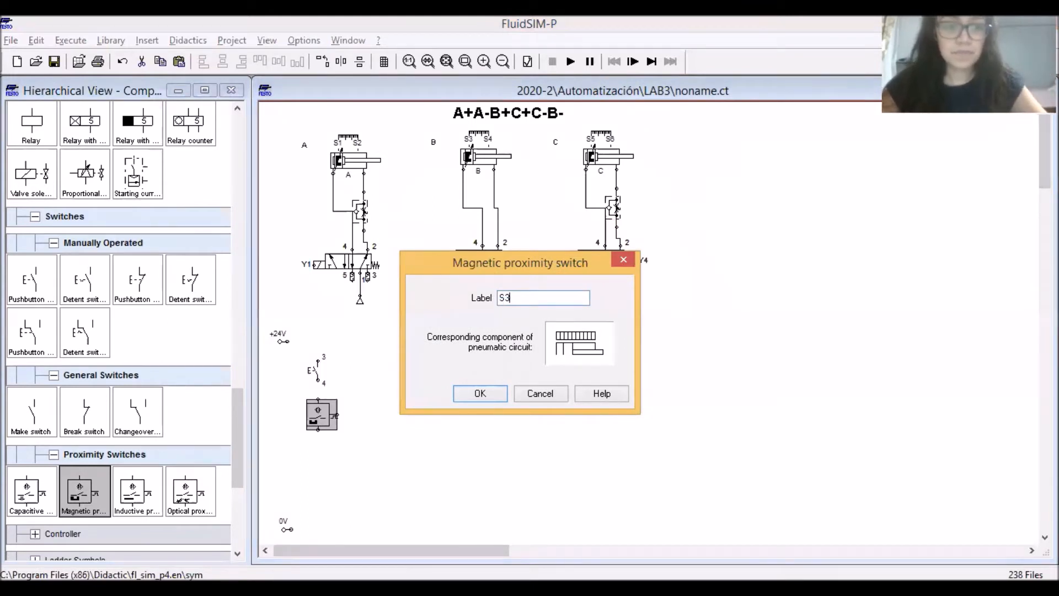
left_click(463, 392)
Place a break switch below the S3 proximity switch and label it K6
left_click_drag(90, 413, 316, 459)
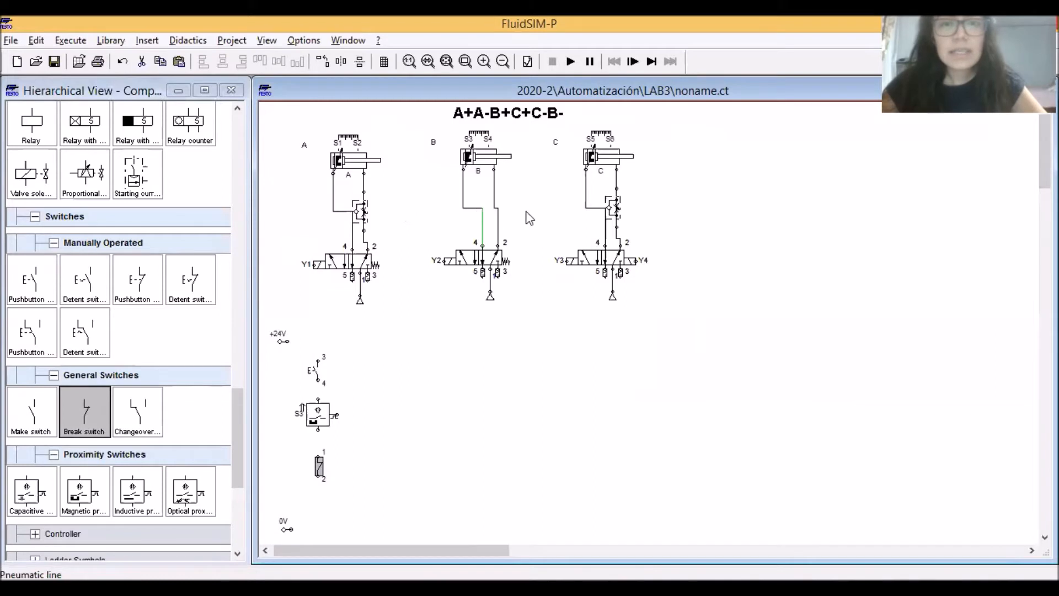
double_click(320, 467)
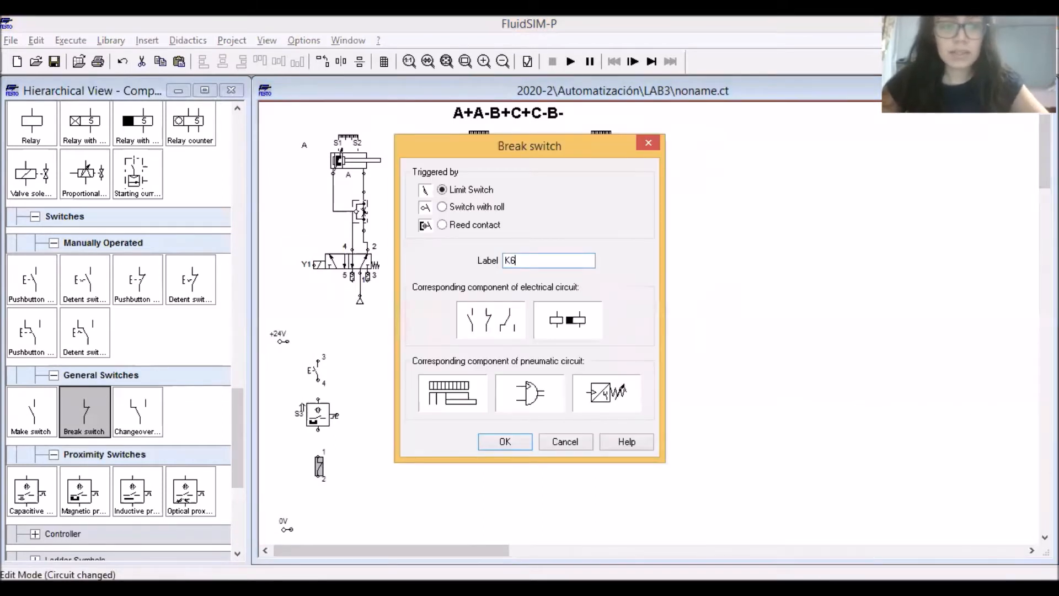
key("Return")
Place a relay labelled K1 beneath the K6 break switch, and shift the whole column of components slightly upward
left_click_drag(31, 133, 316, 503)
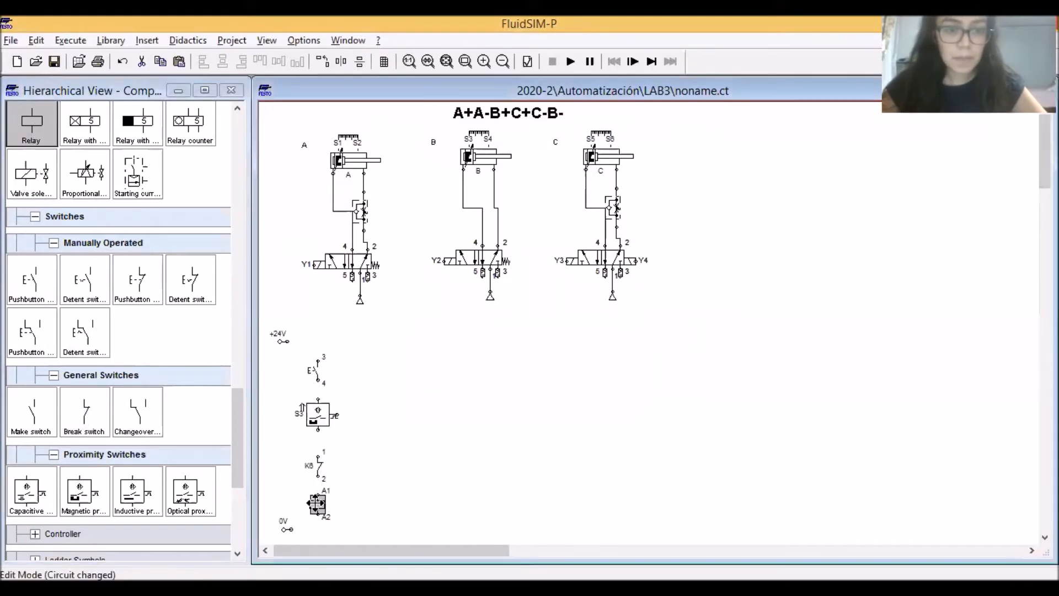
double_click(318, 513)
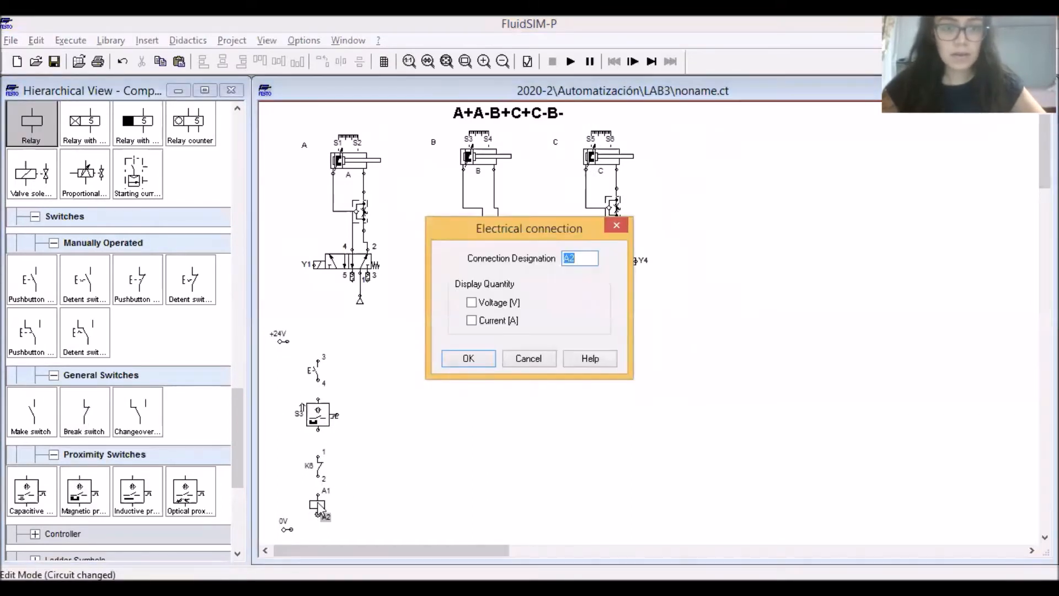
key("Escape")
double_click(318, 504)
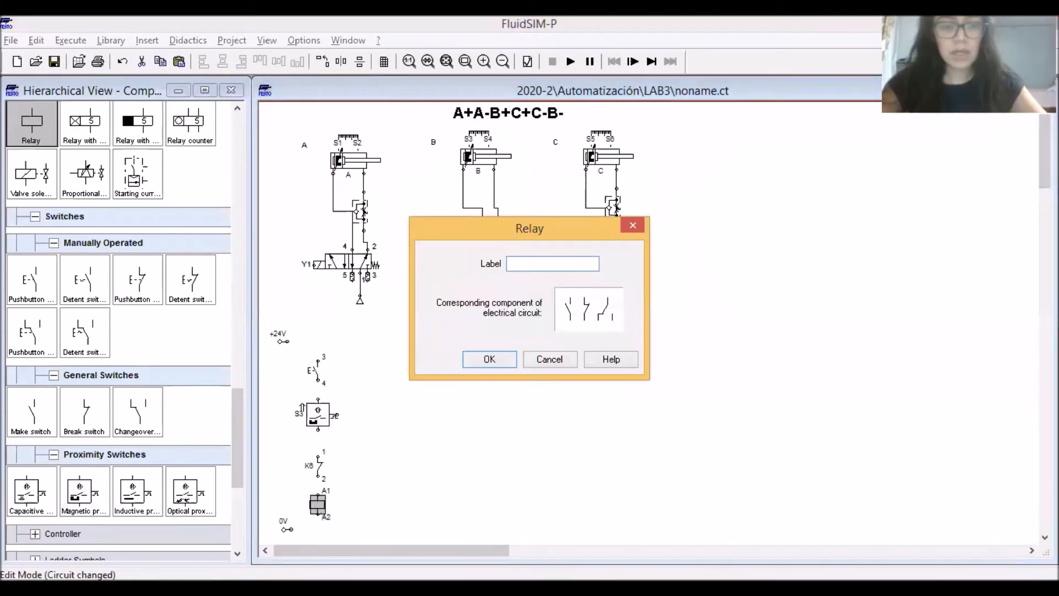
type("K1")
key("Return")
left_click_drag(375, 520, 284, 356)
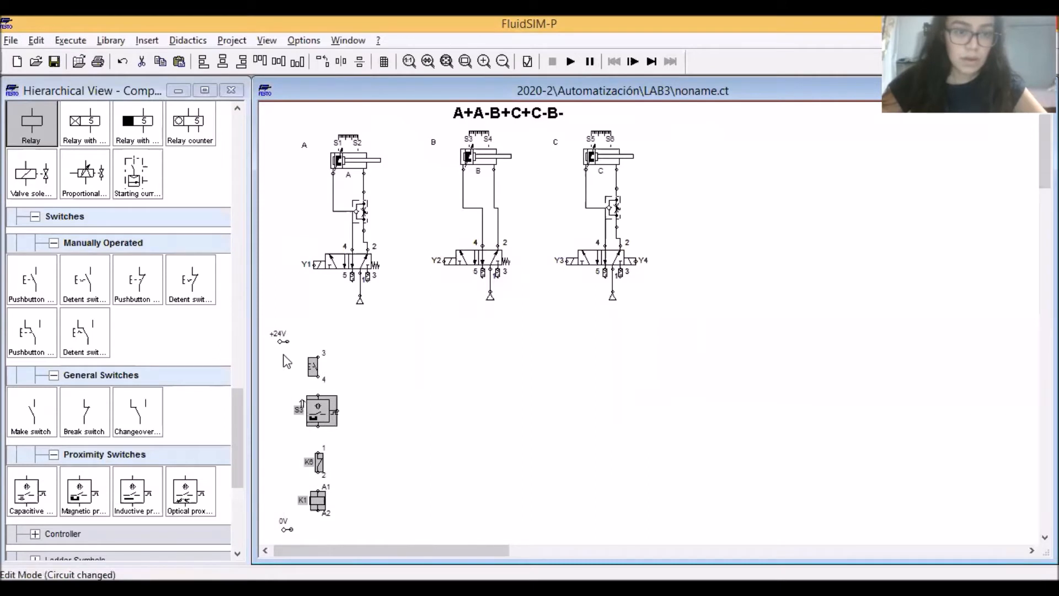
left_click(473, 440)
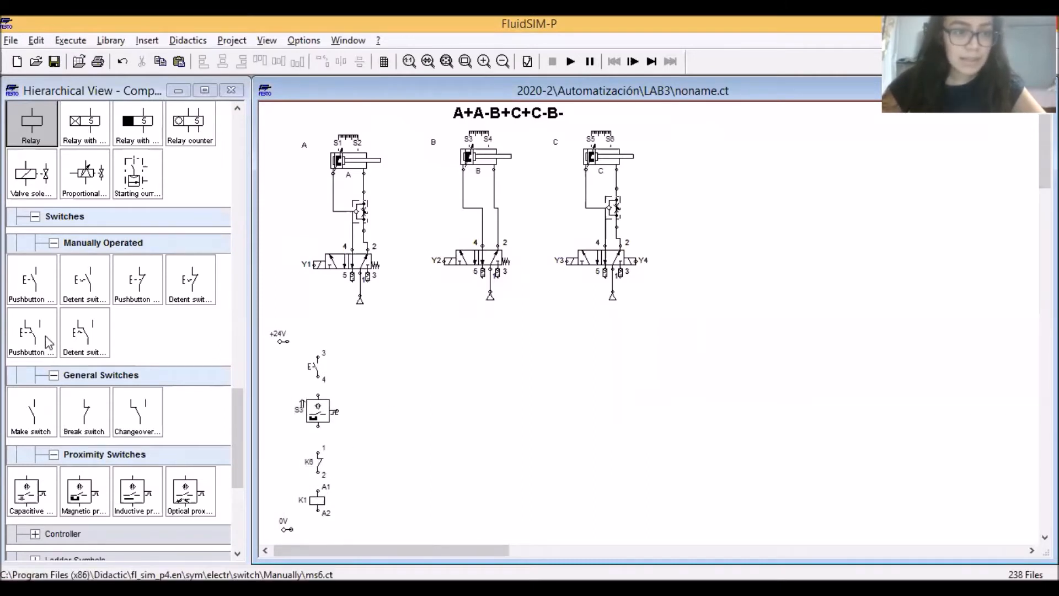
Add a make switch labelled K1 to the right of the pushbutton, level with it
left_click_drag(31, 413, 359, 364)
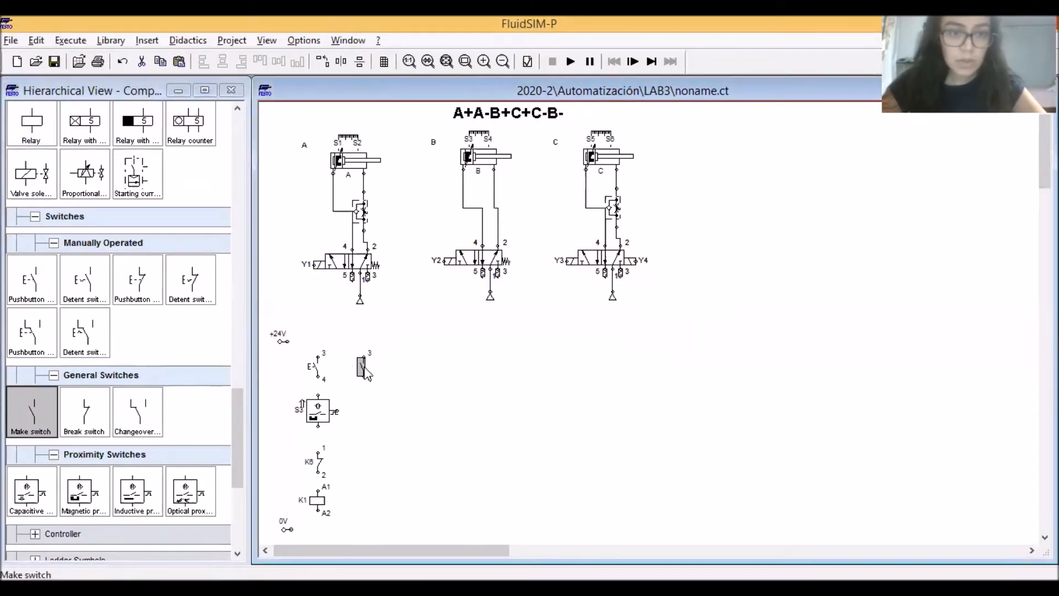
double_click(363, 370)
type("K")
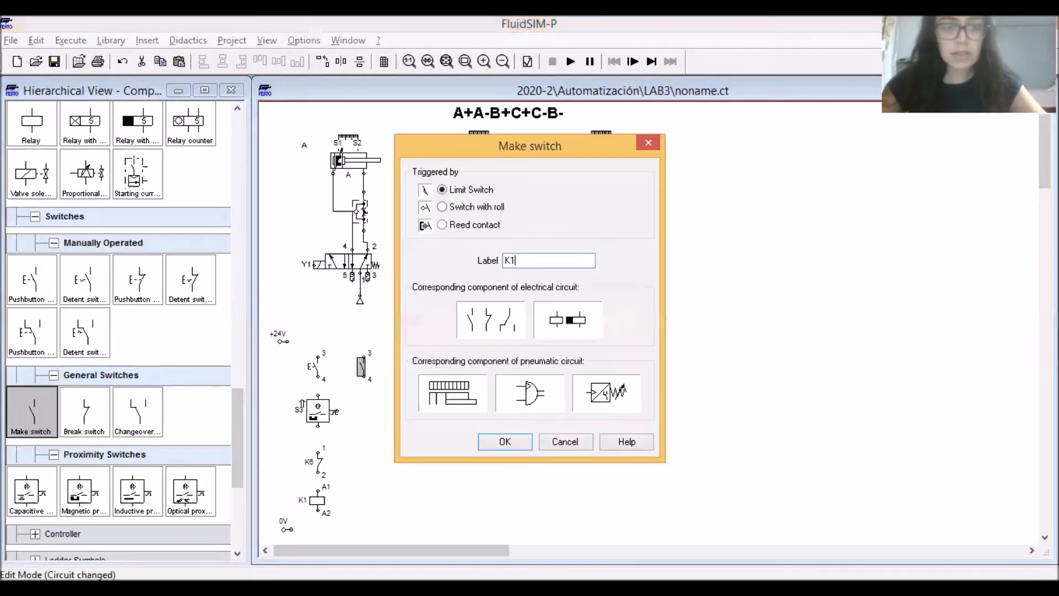
type("1")
key("Return")
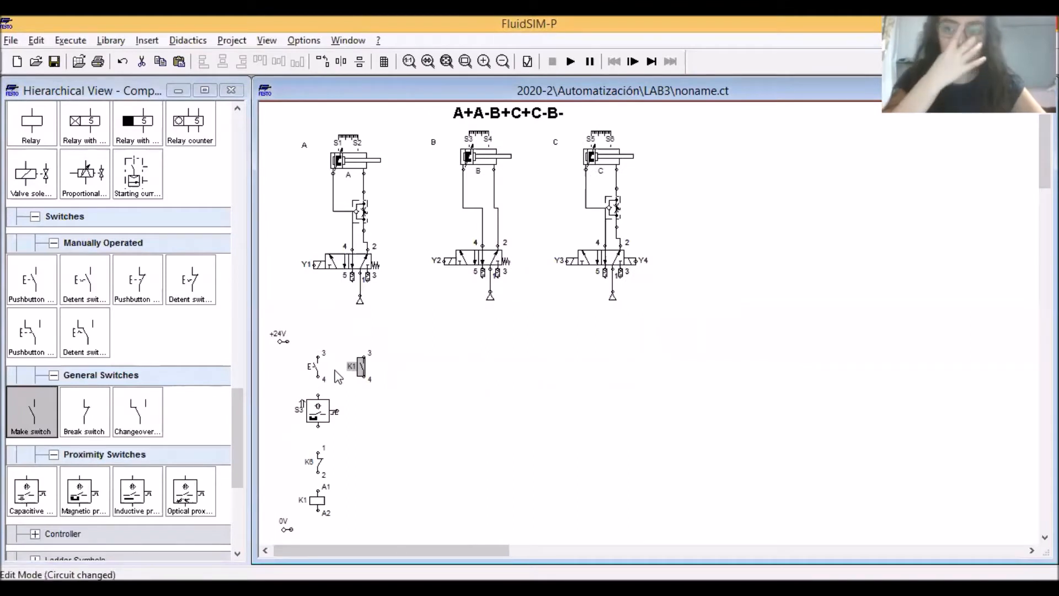
Wire the first column in series, join the K1 contact's lower end between S3 and K6, and move that branch closer to the column
left_click_drag(317, 377, 318, 453)
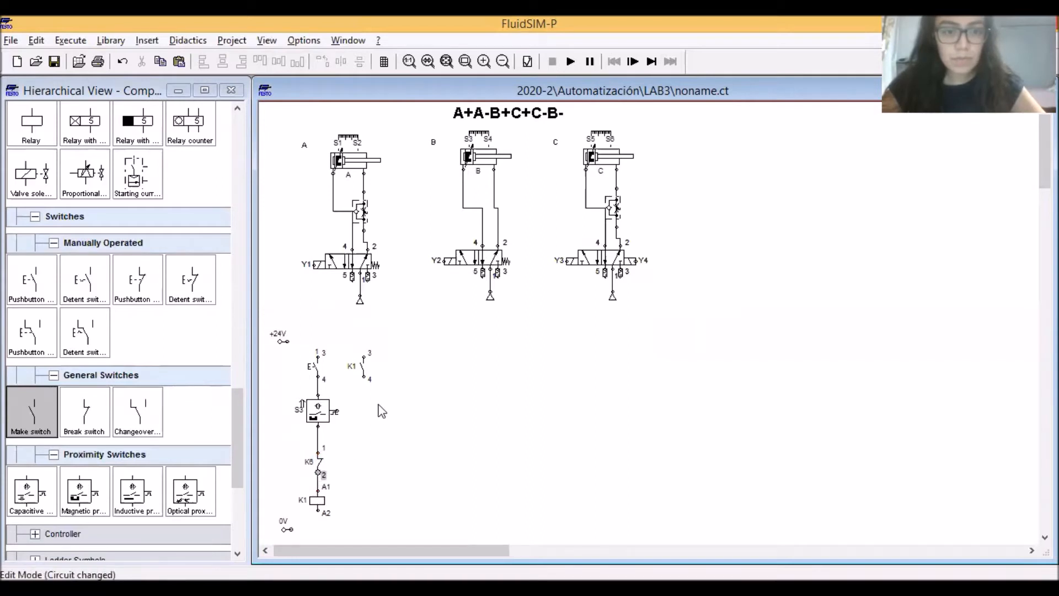
left_click_drag(365, 378, 319, 441)
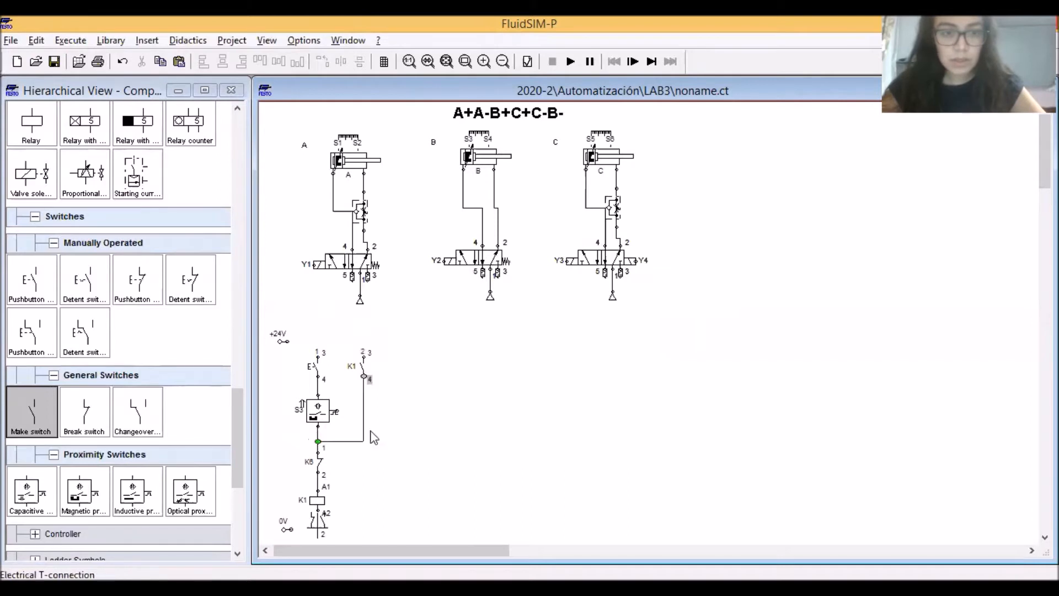
left_click_drag(409, 462, 340, 327)
left_click(375, 414)
left_click_drag(363, 406, 352, 407)
left_click(402, 414)
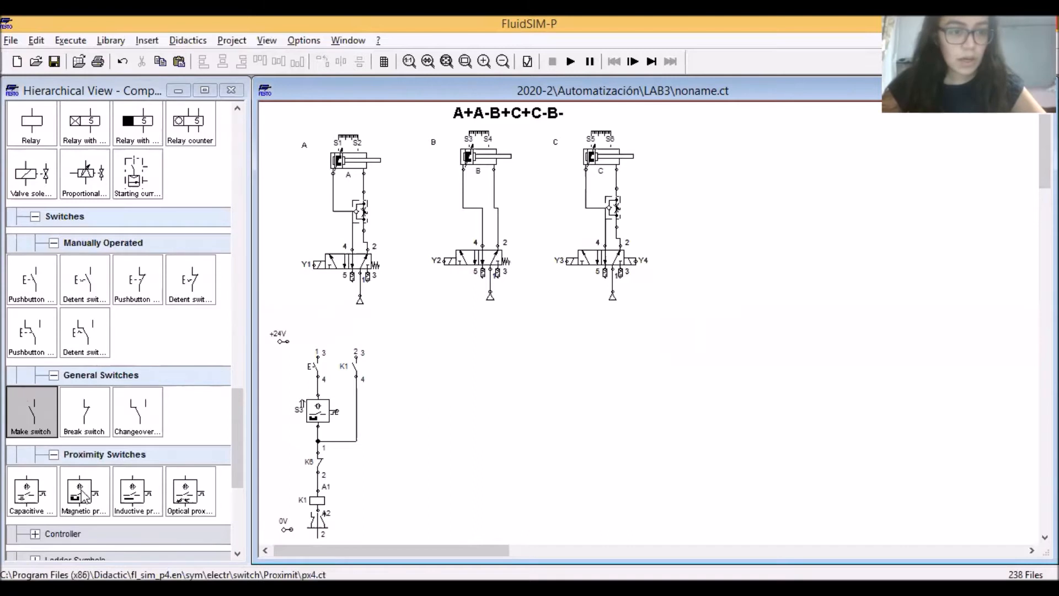
Add a magnetic proximity switch to the right of the K1 holding contact and label it S2
left_click_drag(84, 496, 398, 360)
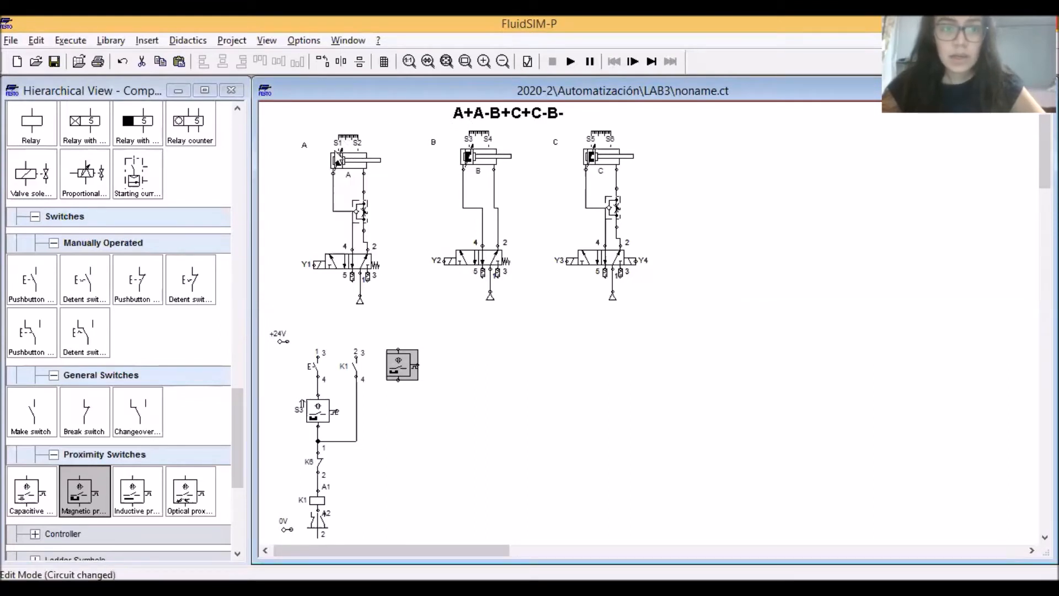
double_click(399, 359)
type("S2")
key("Return")
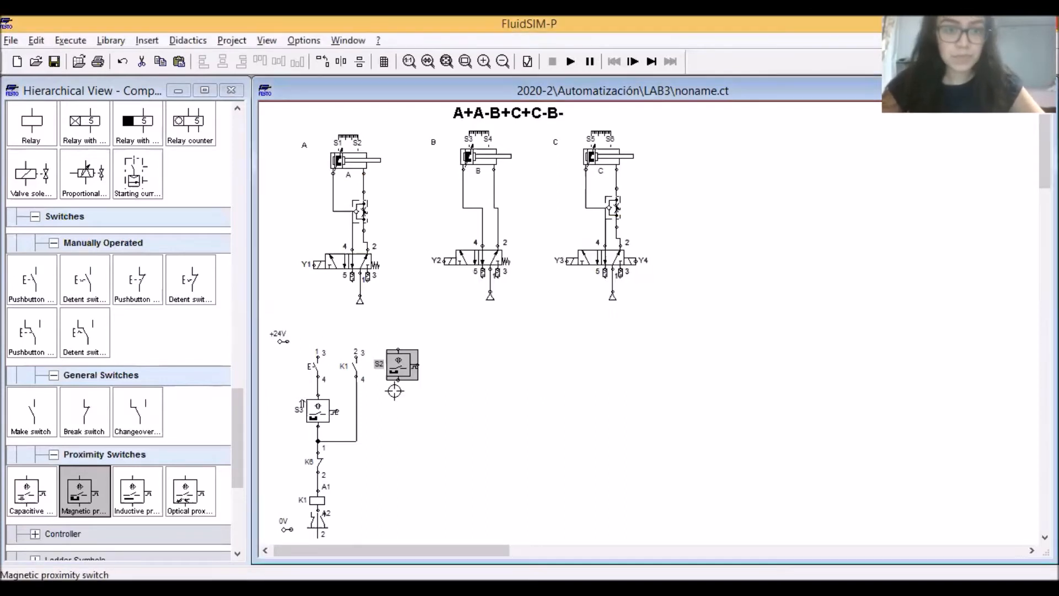
Place a make switch below the S2 proximity switch, level with K6, and label it K1
left_click_drag(25, 411, 396, 465)
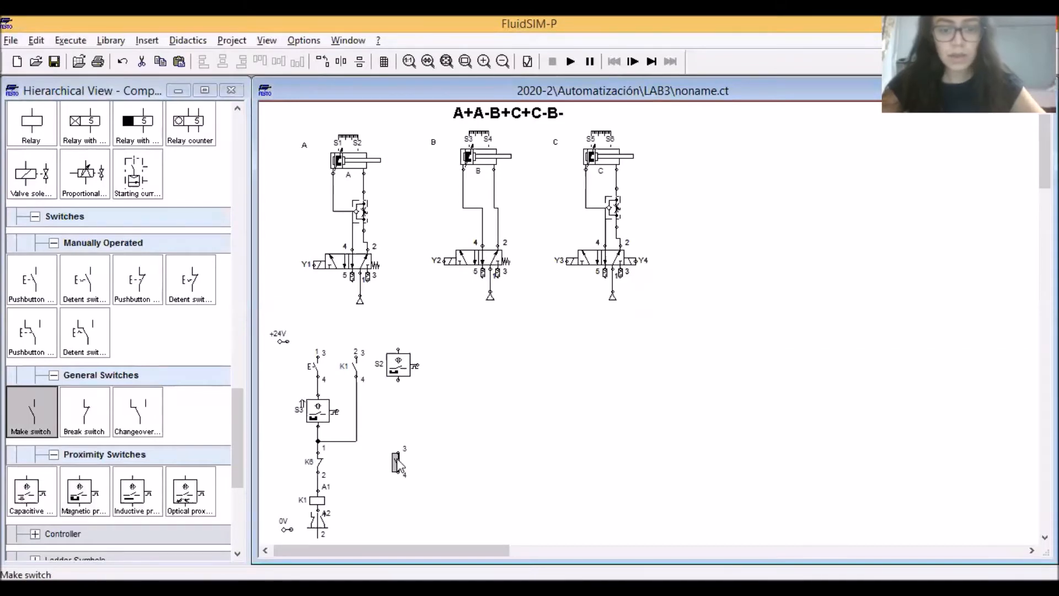
double_click(397, 462)
key("Return")
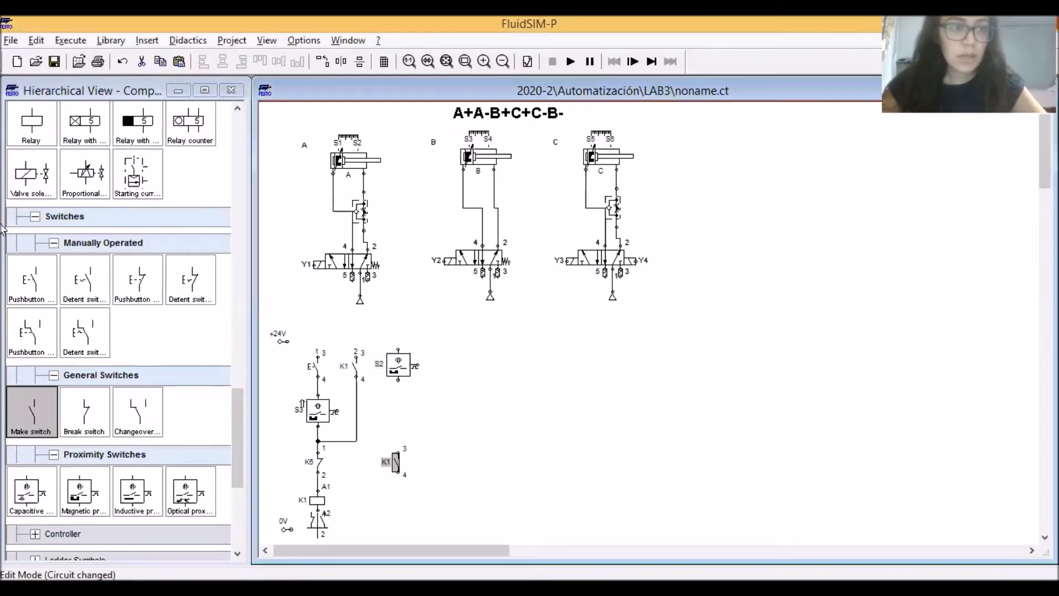
Place a relay beneath the second column's K1 make switch and label it K2
left_click_drag(33, 126, 399, 501)
key("Right")
key("Down")
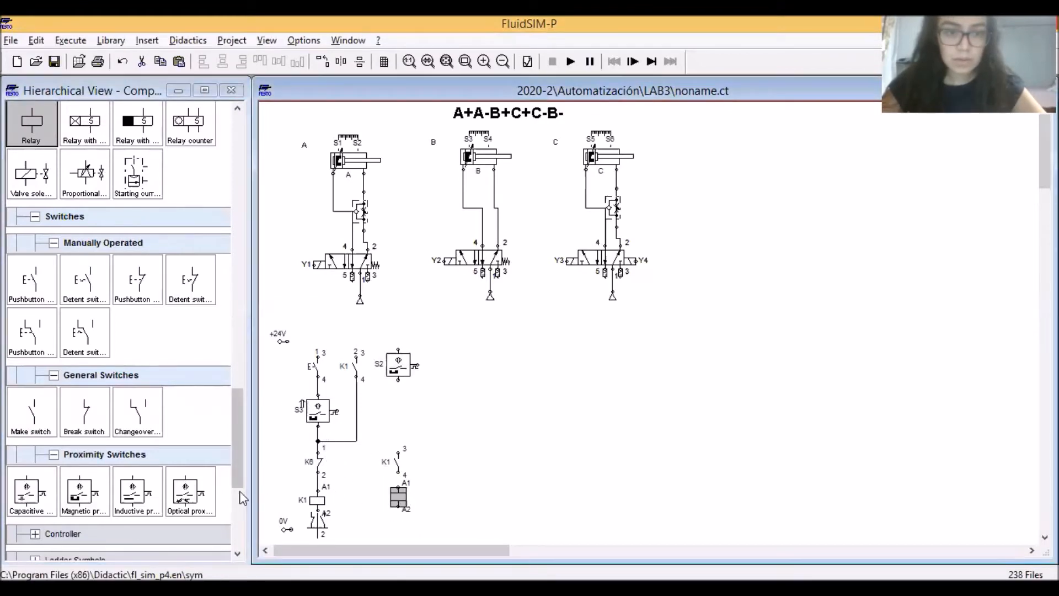
double_click(399, 498)
type("K2")
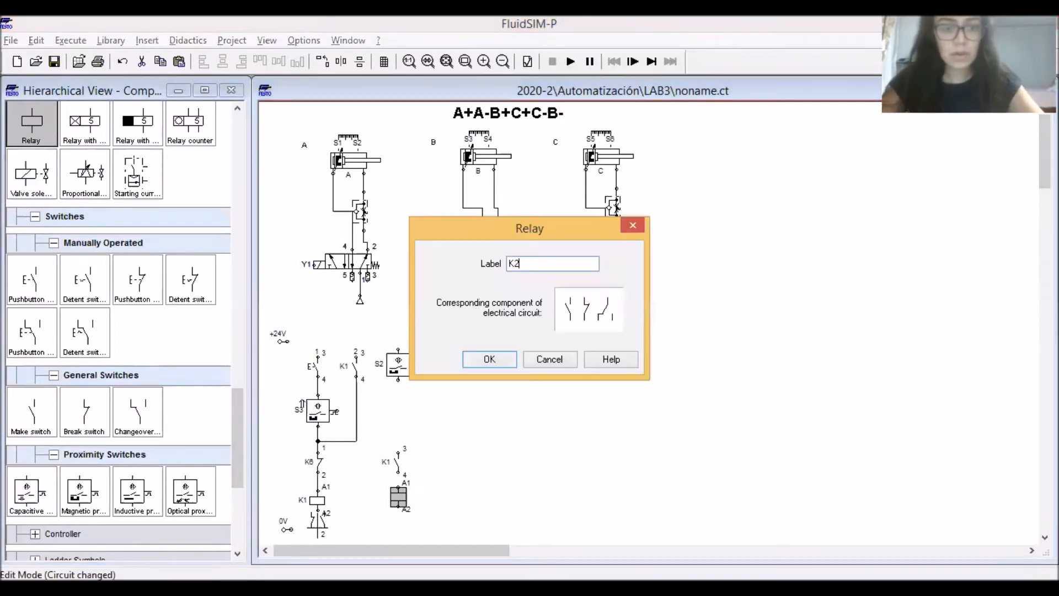
key("Return")
Move the second column's K1 make switch up to widen the gap above the K2 relay, keeping its label
double_click(396, 466)
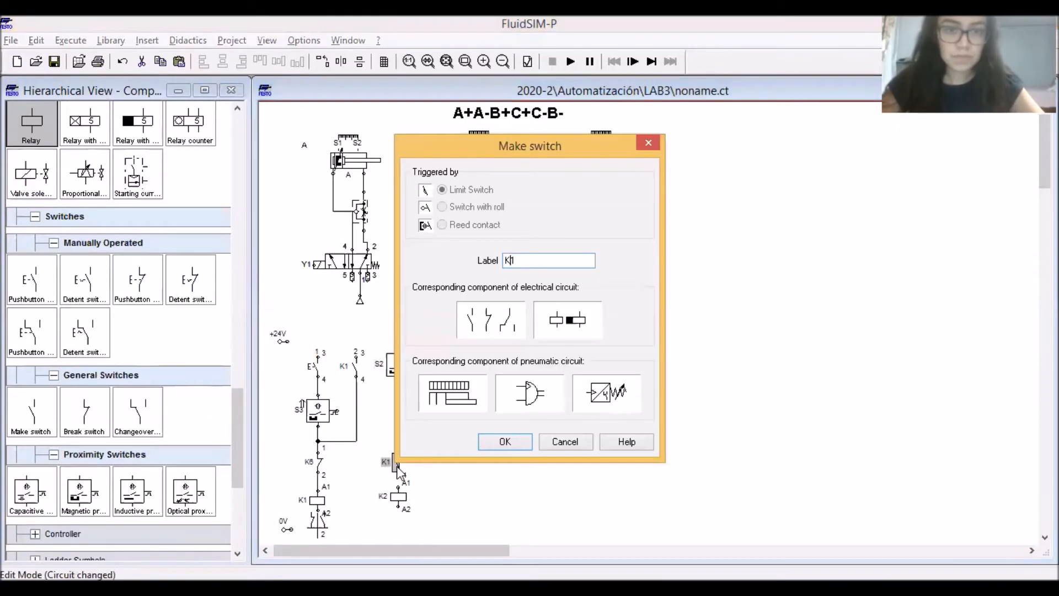
key("Return")
key("Up")
key("Up")
key("Up")
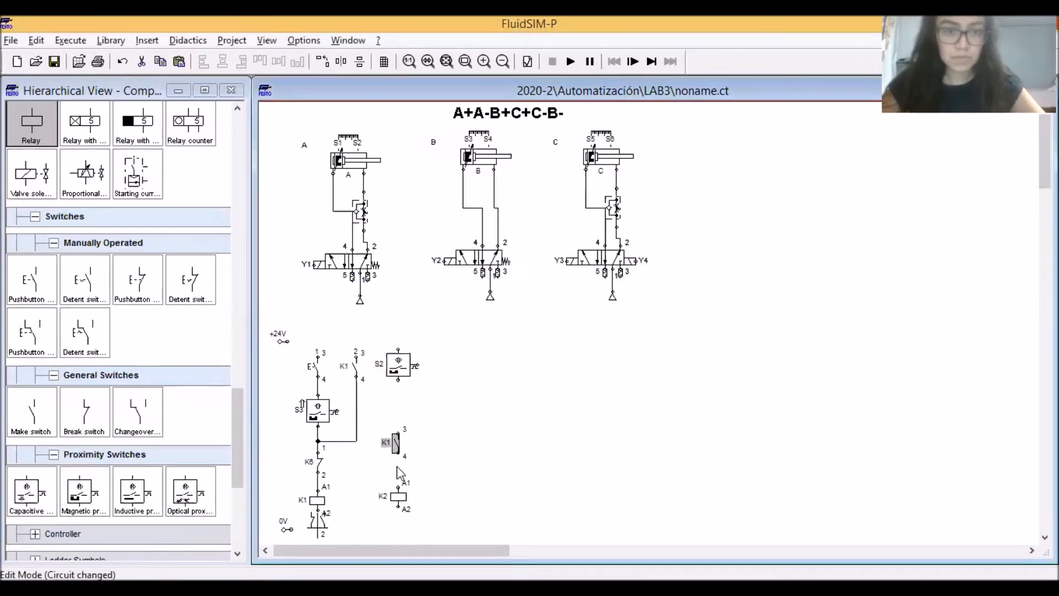
left_click(453, 416)
Add a make switch to the right of the S2 proximity switch and label it K2
left_click_drag(31, 411, 448, 368)
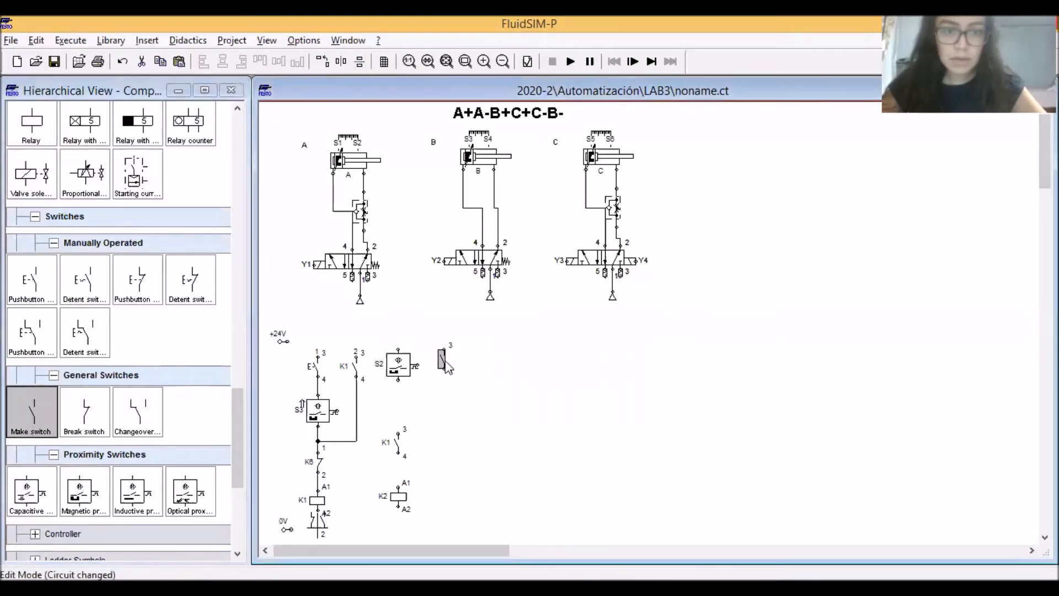
double_click(443, 365)
type("K2")
key("Return")
Wire S2, the K1 contact and the K2 relay in series, and join the K2 contact's lower end between S2 and K1
left_click(396, 412)
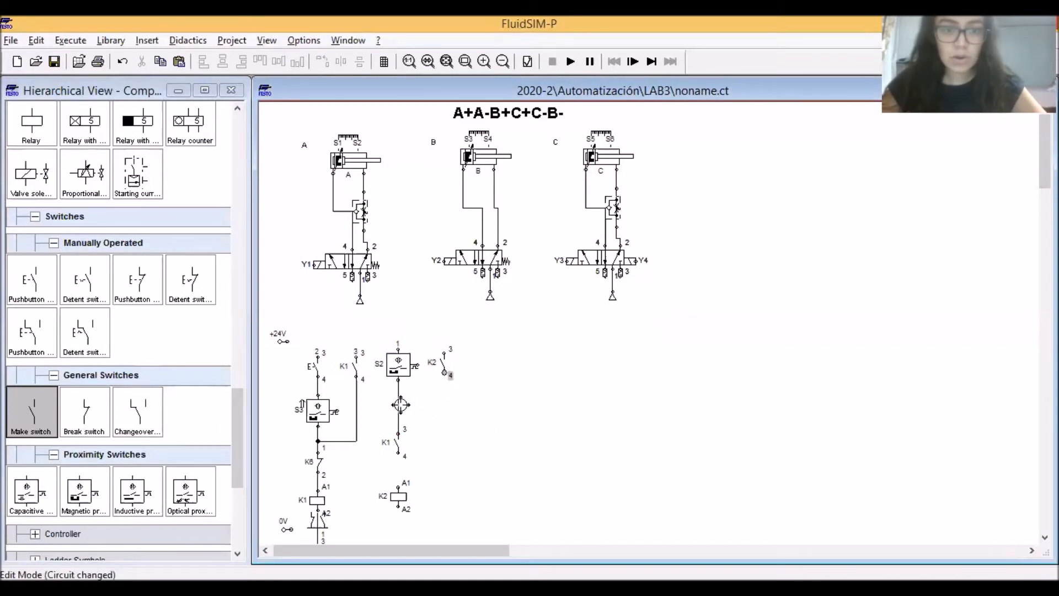
left_click_drag(445, 373, 397, 407)
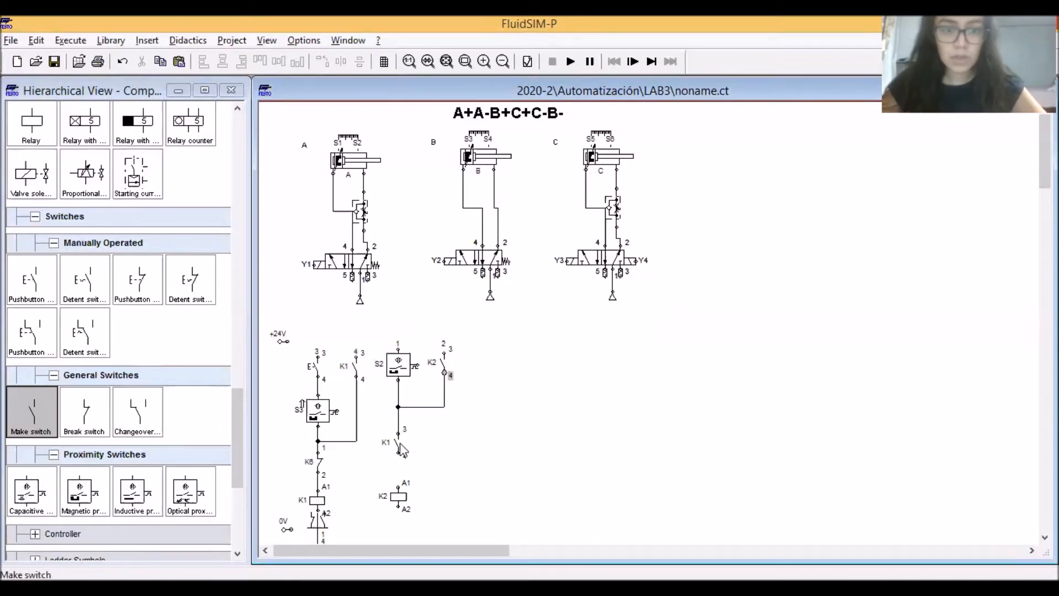
left_click_drag(398, 453, 397, 484)
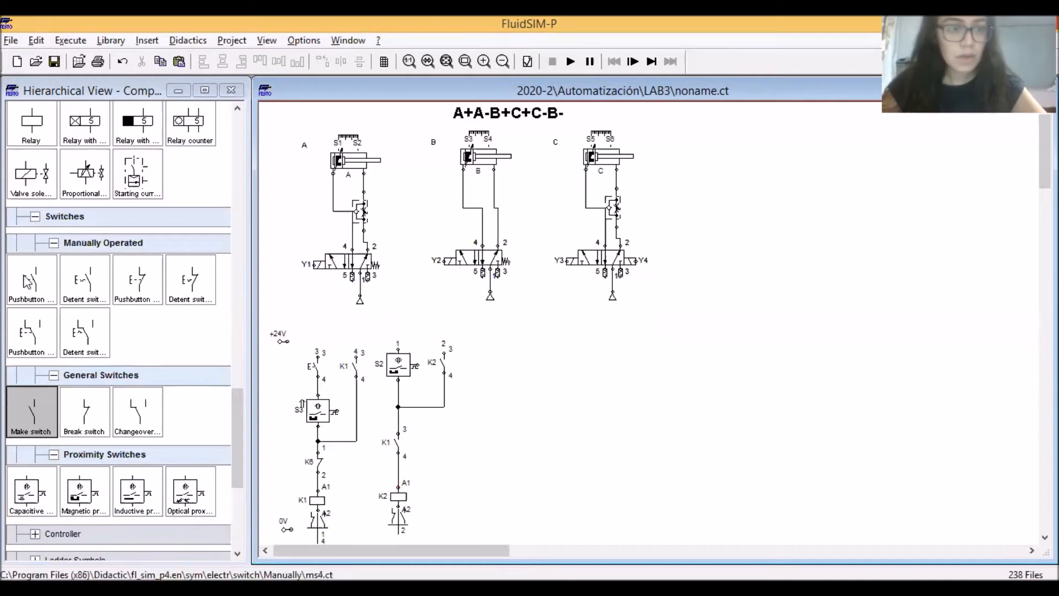
Add a magnetic proximity switch to the right of the K2 holding contact and label it S1
left_click_drag(77, 494, 495, 365)
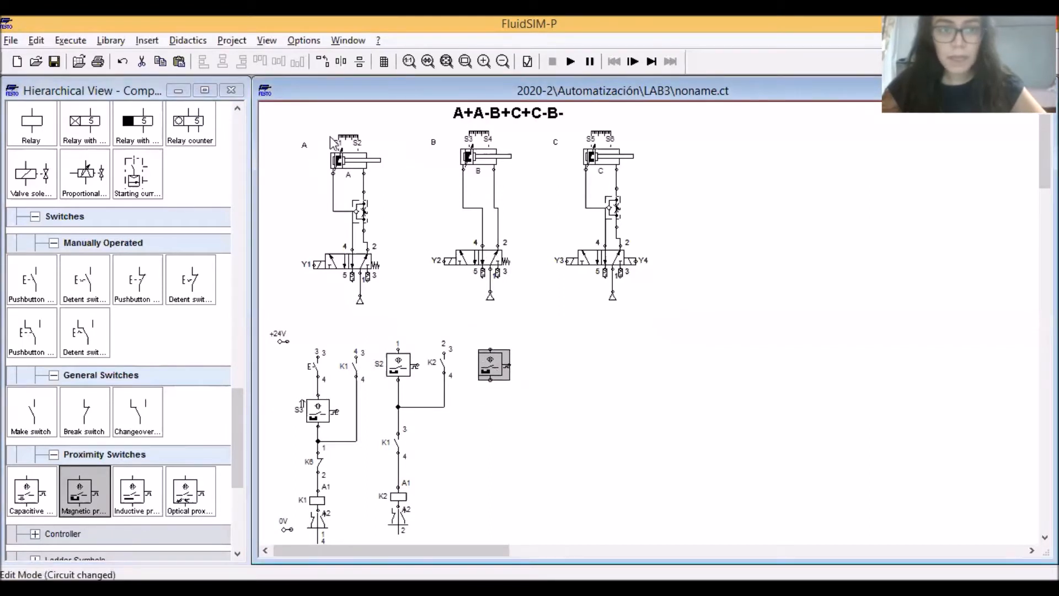
double_click(493, 364)
type("S1")
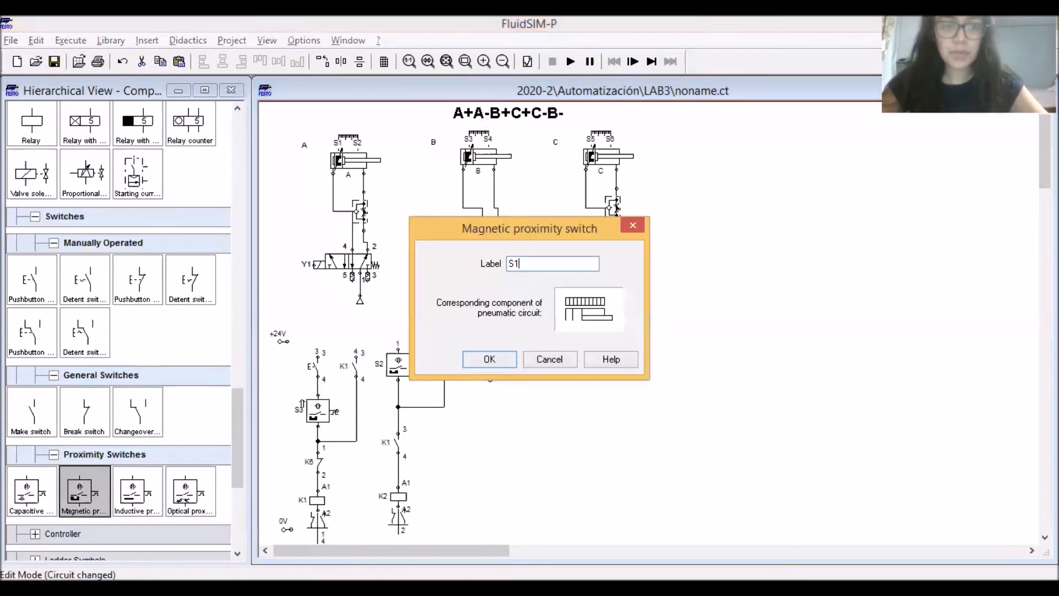
key("Return")
Add a make switch below the S1 proximity switch and label it K2
left_click_drag(31, 411, 490, 444)
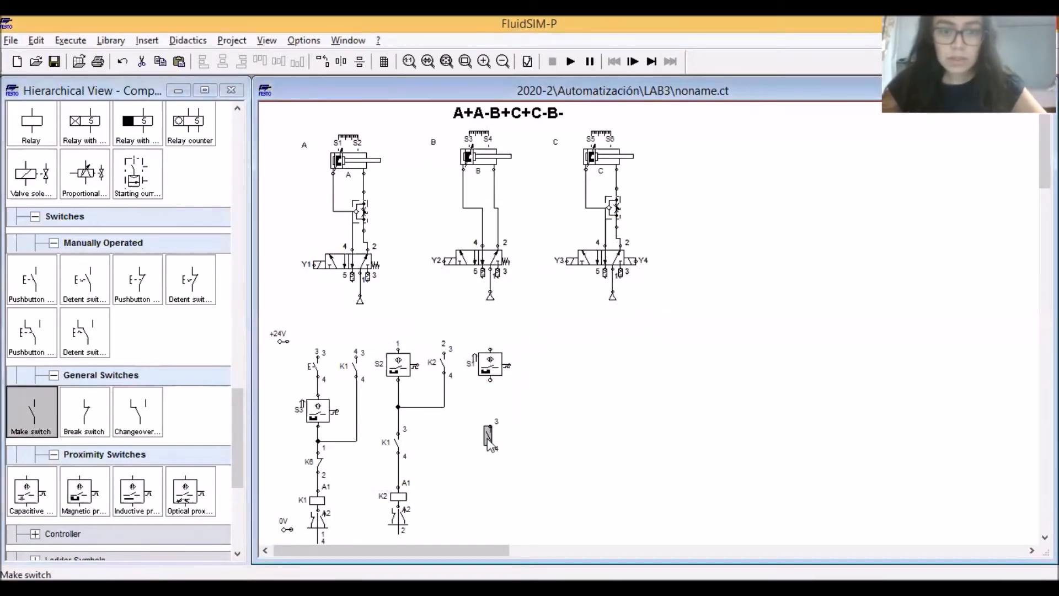
double_click(491, 444)
type("K2")
key("Return")
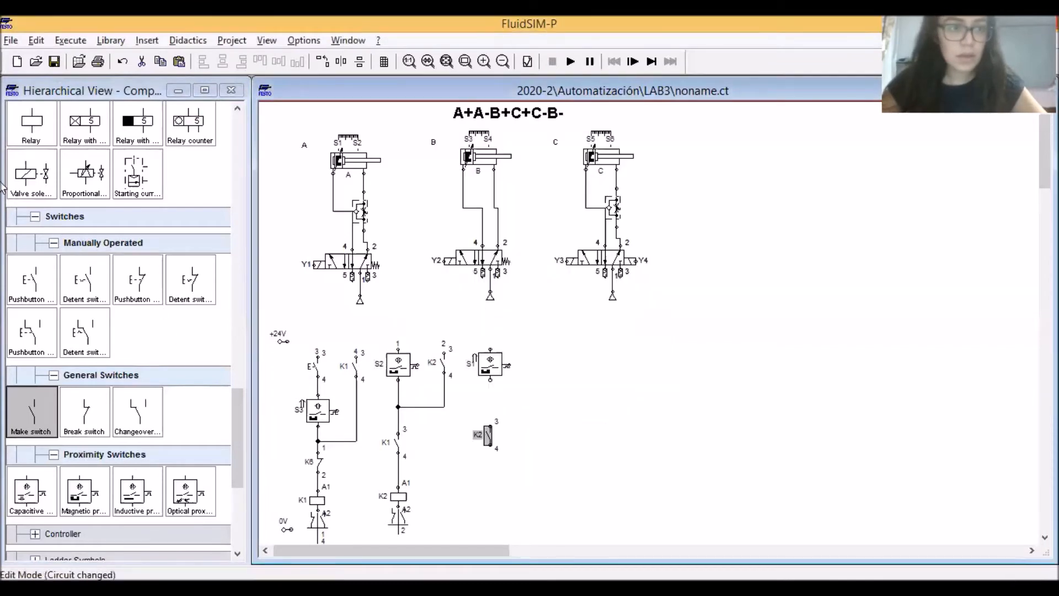
Add a relay labelled K3 below the new K2 contact and wire S1, K2 and K3 in series
left_click_drag(32, 122, 488, 491)
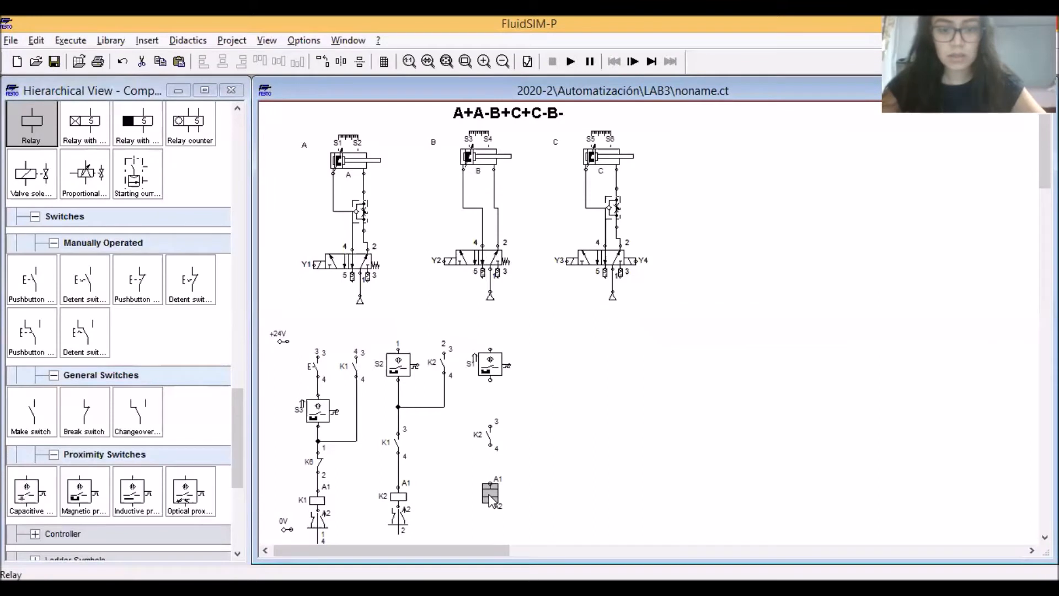
double_click(490, 493)
type("K3")
key("Return")
left_click_drag(489, 482, 488, 381)
Add a make switch labelled K3 to the right of S1 and join its lower end between S1 and the K2 contact
left_click_drag(31, 411, 533, 369)
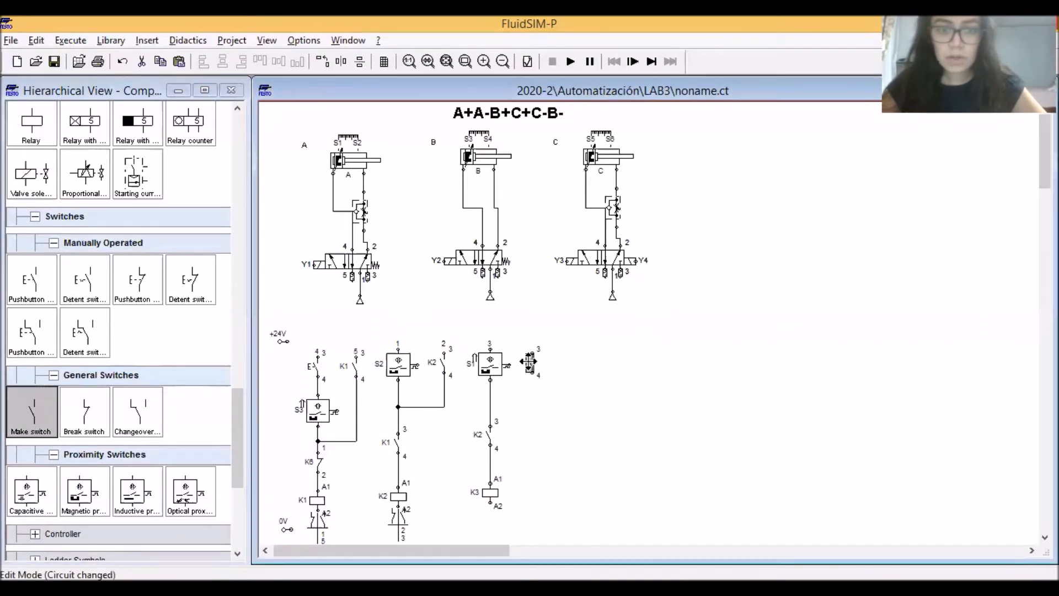
double_click(531, 365)
type("K3")
key("Return")
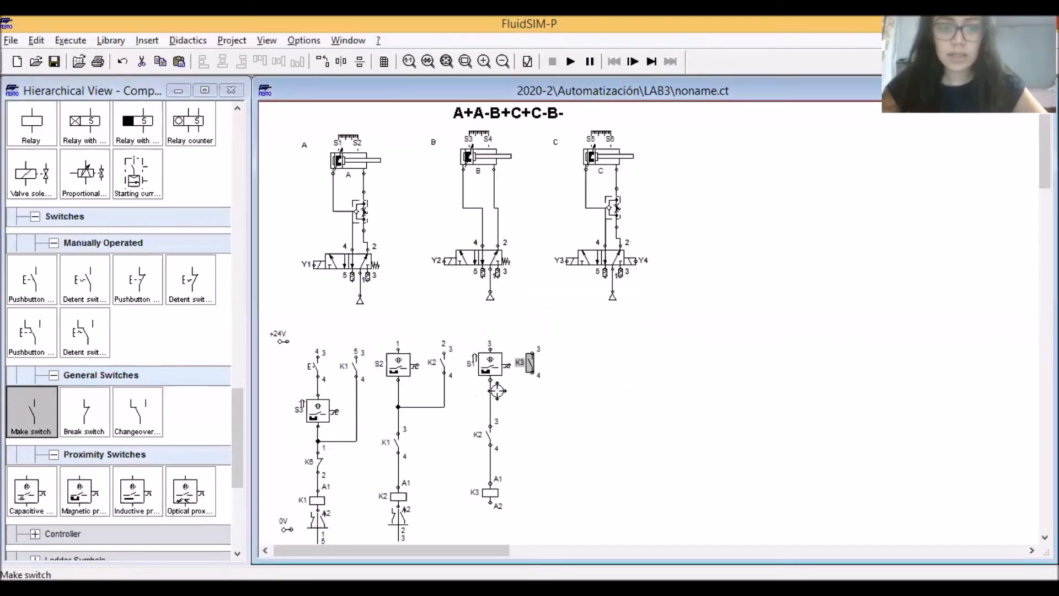
left_click_drag(490, 405, 490, 404)
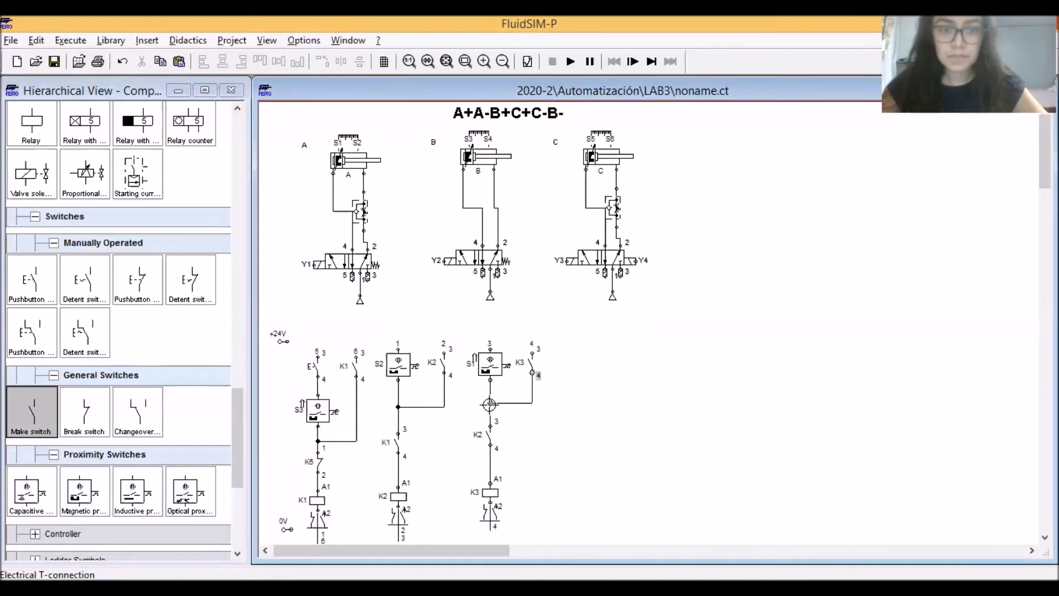
left_click(555, 463)
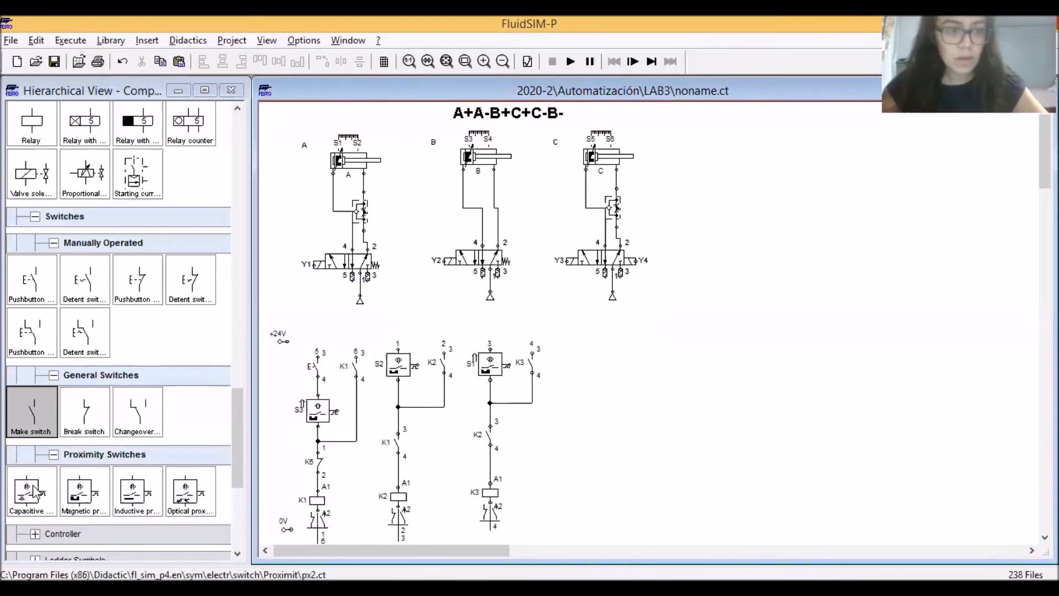
Add a magnetic proximity switch to the right of the K3 holding contact and label it S4
left_click_drag(80, 494, 567, 356)
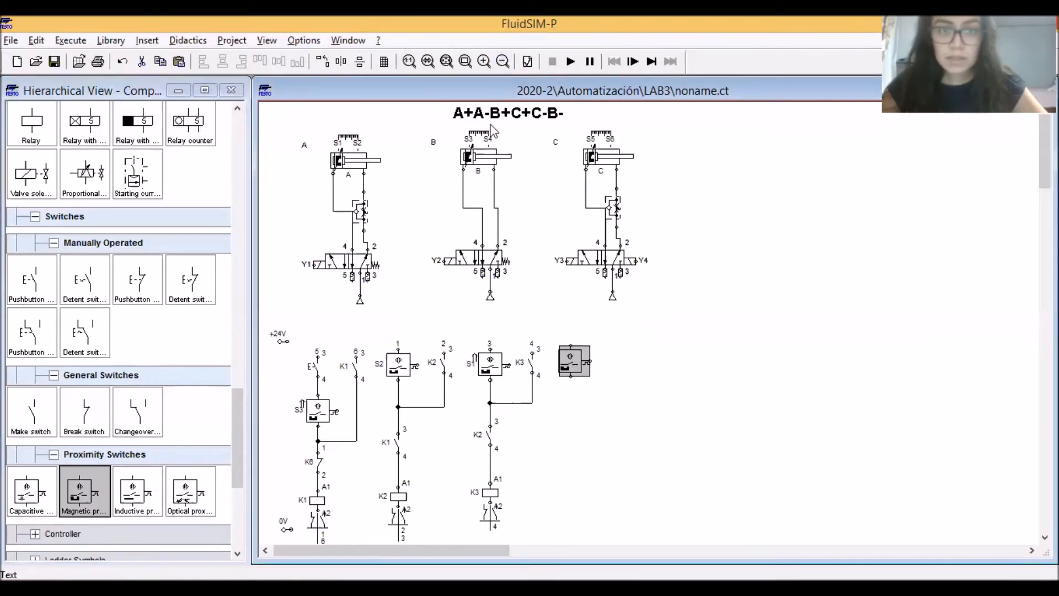
double_click(565, 359)
type("S4")
key("Return")
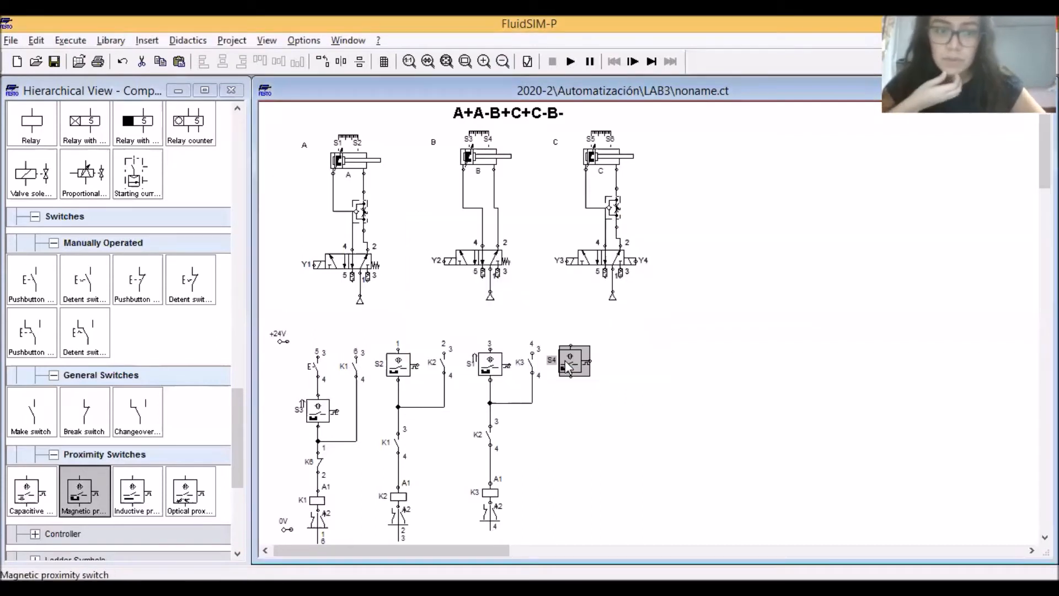
Add a make switch below the S4 proximity switch and label it K3
left_click_drag(31, 411, 568, 431)
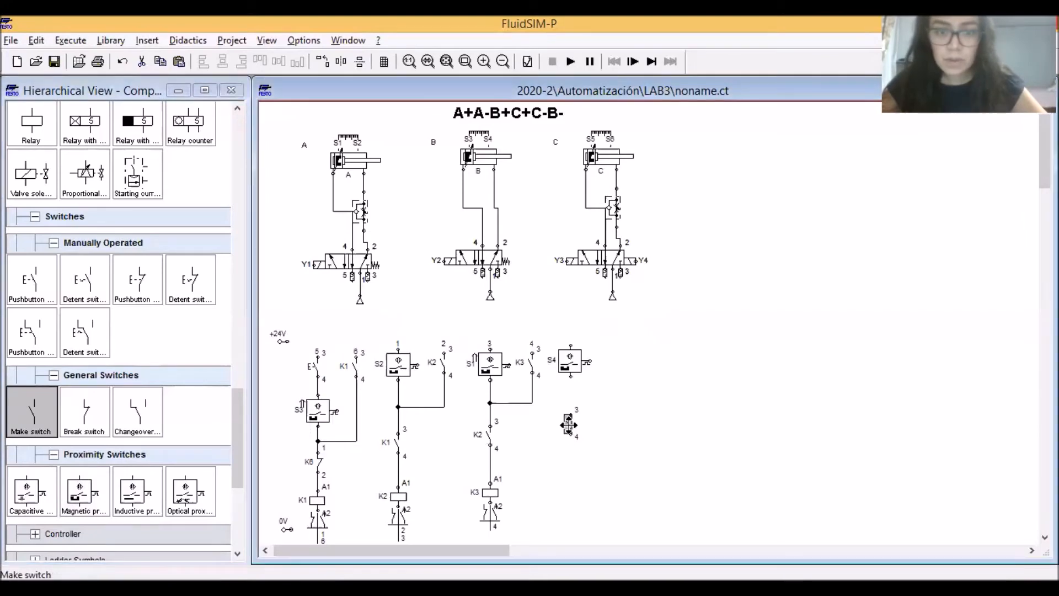
double_click(569, 425)
type("K3")
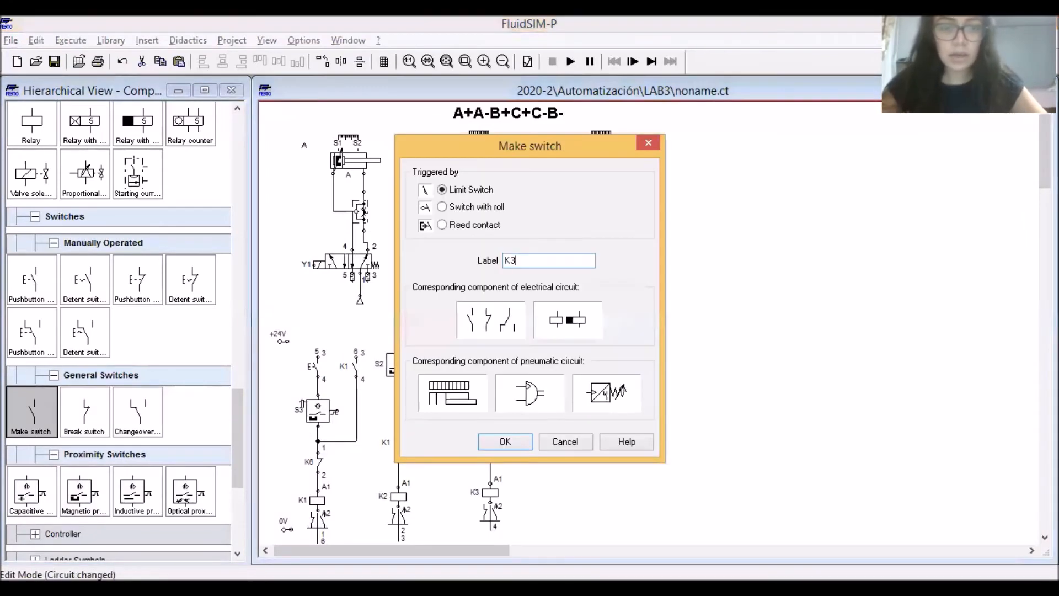
key("Return")
Add a relay labelled K4 below the S4 column's K3 contact and wire S4, K3 and K4 in series
left_click_drag(32, 121, 567, 493)
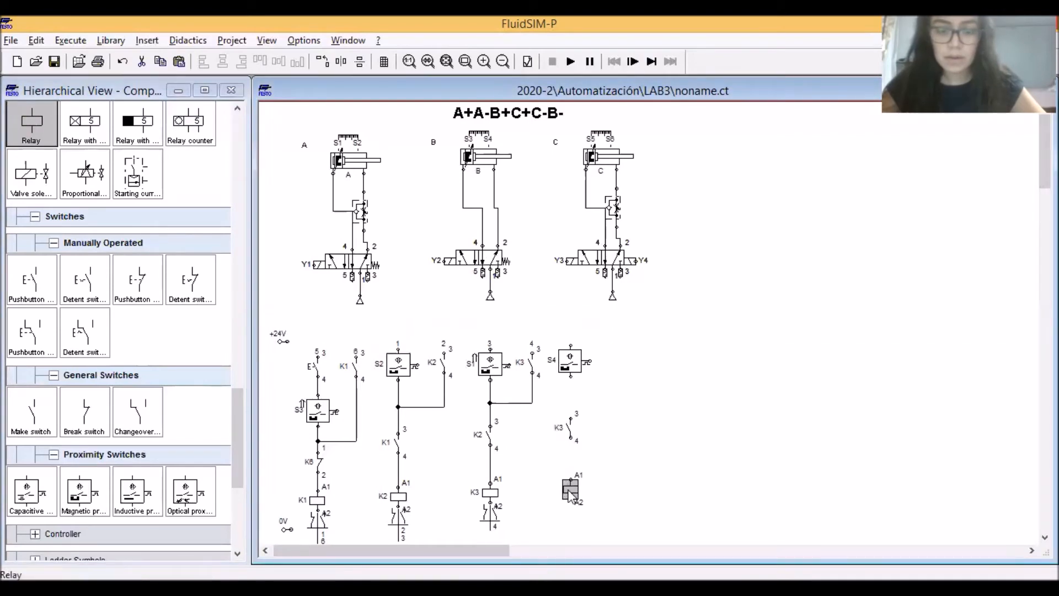
double_click(571, 489)
type("K4")
key("Return")
left_click_drag(571, 442, 570, 373)
Add a make switch labelled K4 to the right of S4 and join its lower end between S4 and the K3 contact
left_click_drag(31, 420, 615, 360)
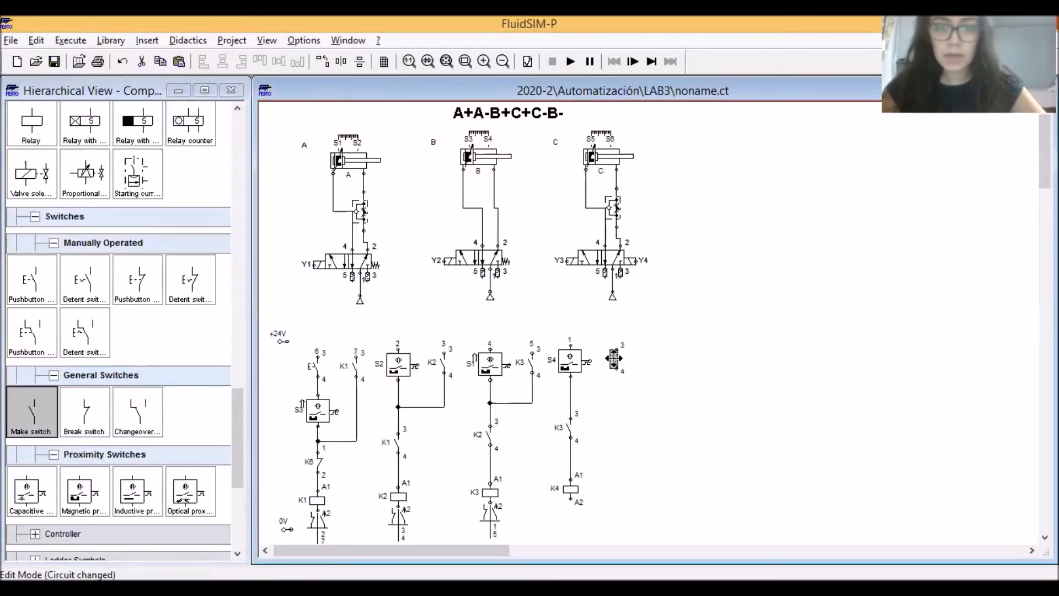
double_click(615, 360)
type("K4")
left_click(496, 440)
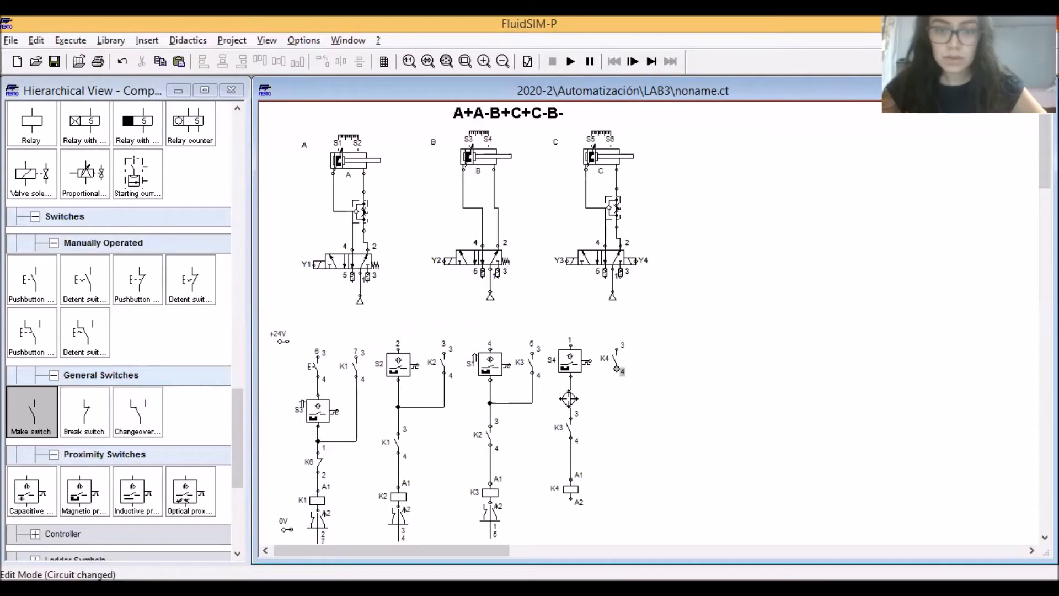
left_click_drag(570, 398, 570, 398)
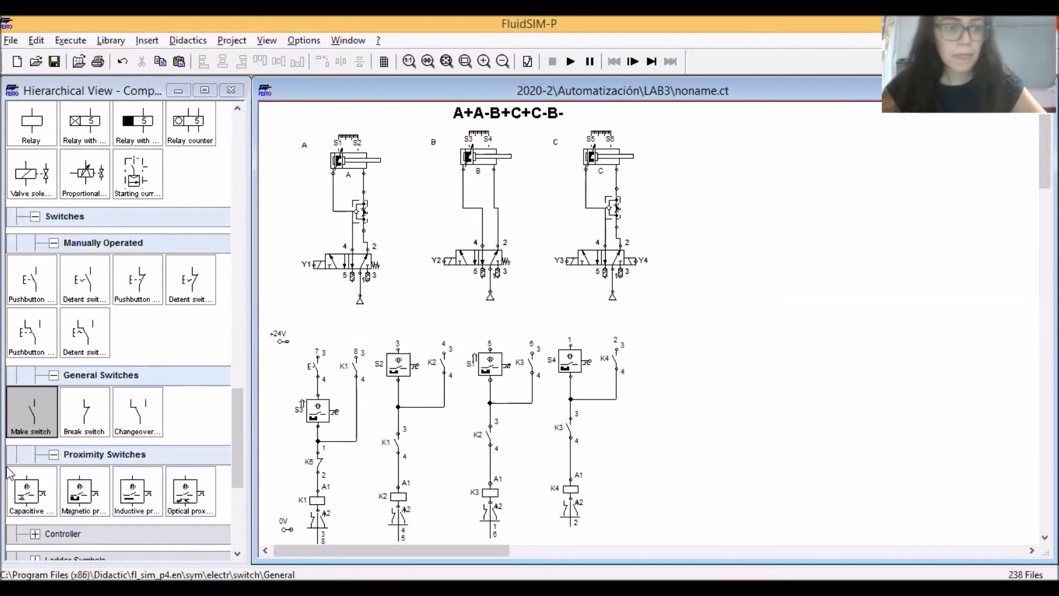
Add a magnetic proximity switch to the right of the K4 holding contact and label it S6
left_click_drag(78, 496, 662, 367)
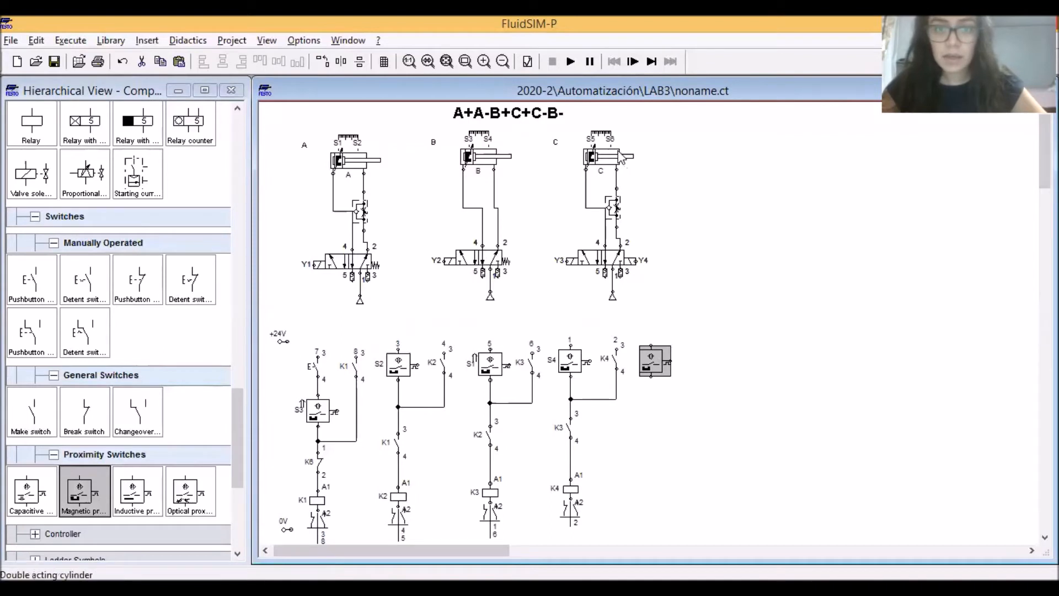
double_click(654, 359)
type("S6")
key("Return")
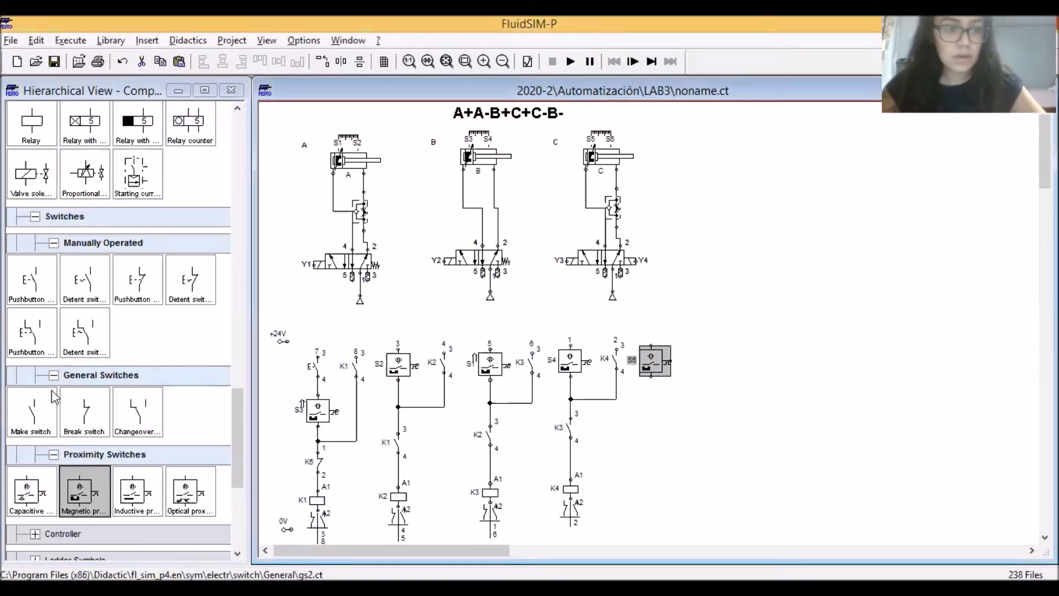
Add a make switch below the S6 proximity switch and label it K4
left_click_drag(30, 421, 653, 435)
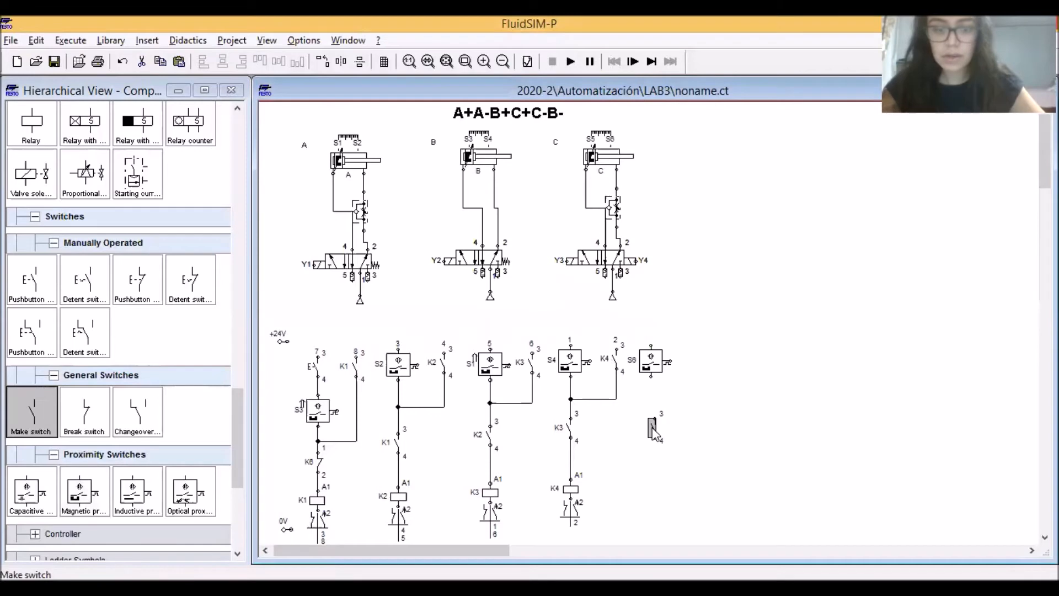
double_click(652, 431)
type("K4")
key("Return")
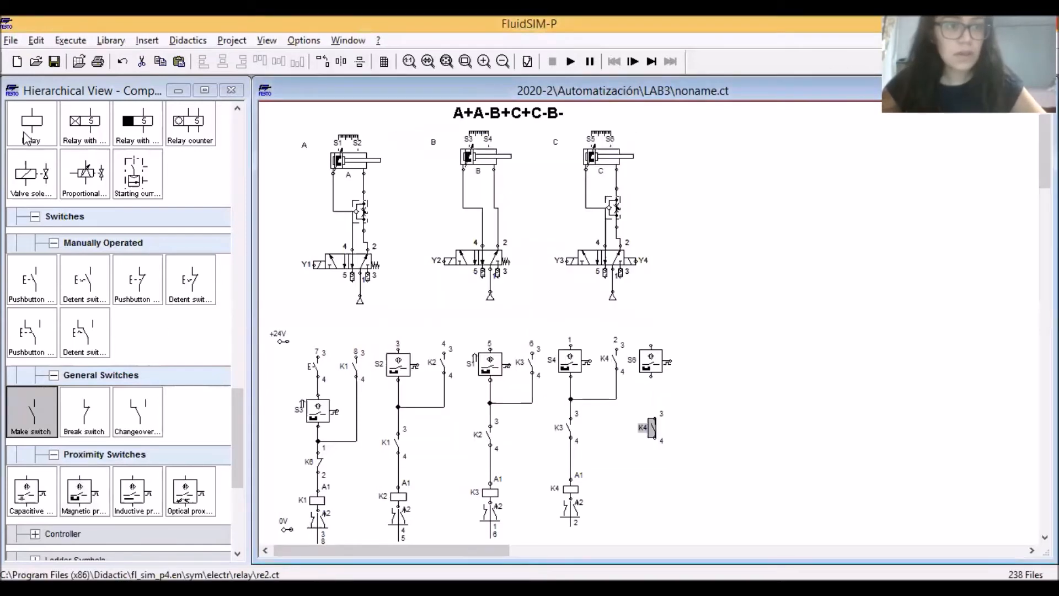
Add a relay below the S6 column's K4 contact and label it K5
left_click_drag(32, 124, 657, 483)
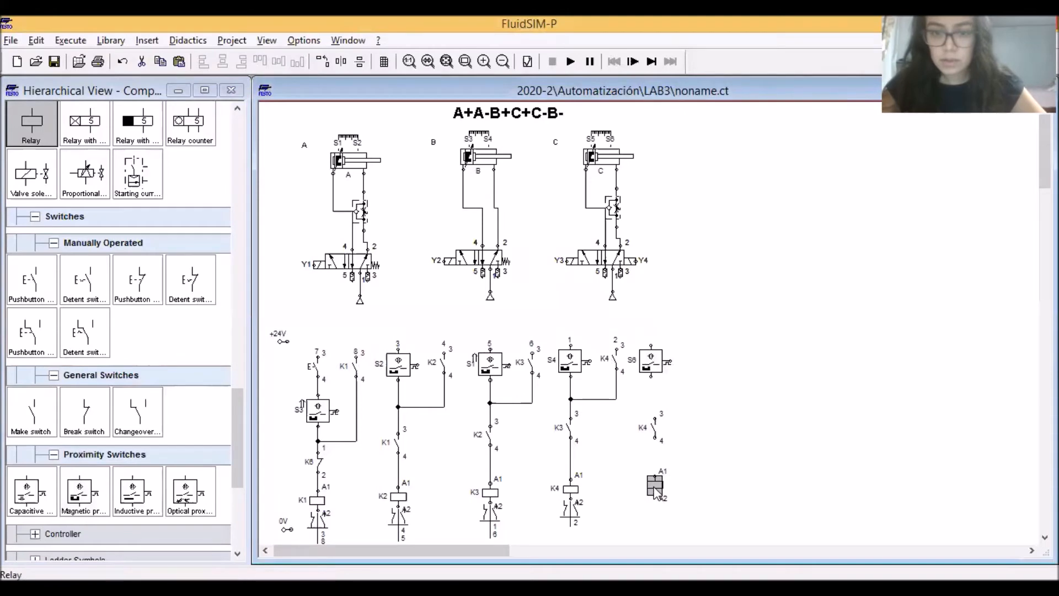
double_click(655, 485)
type("K5")
key("Return")
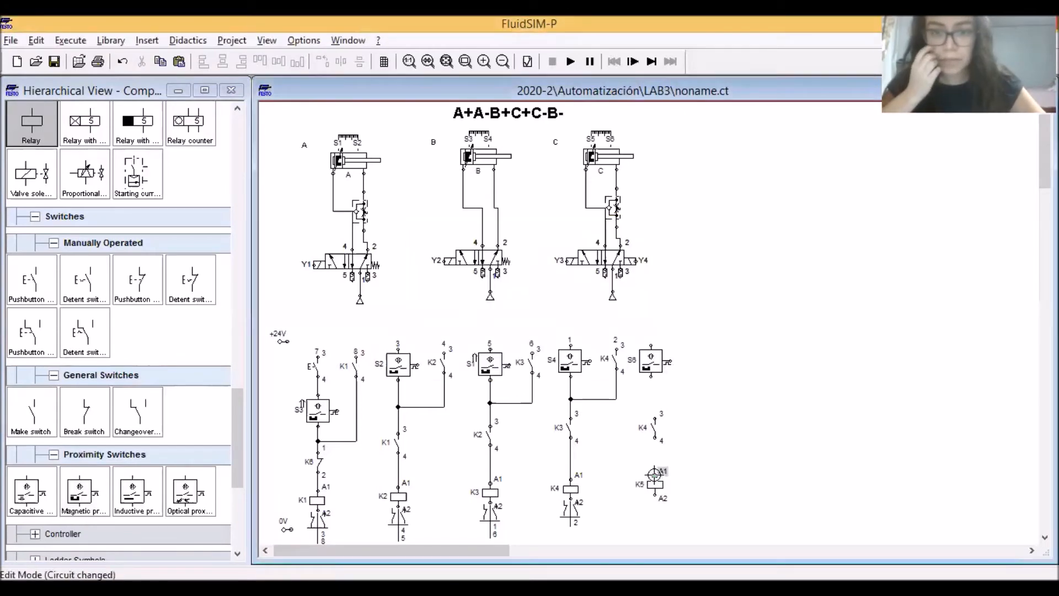
double_click(654, 474)
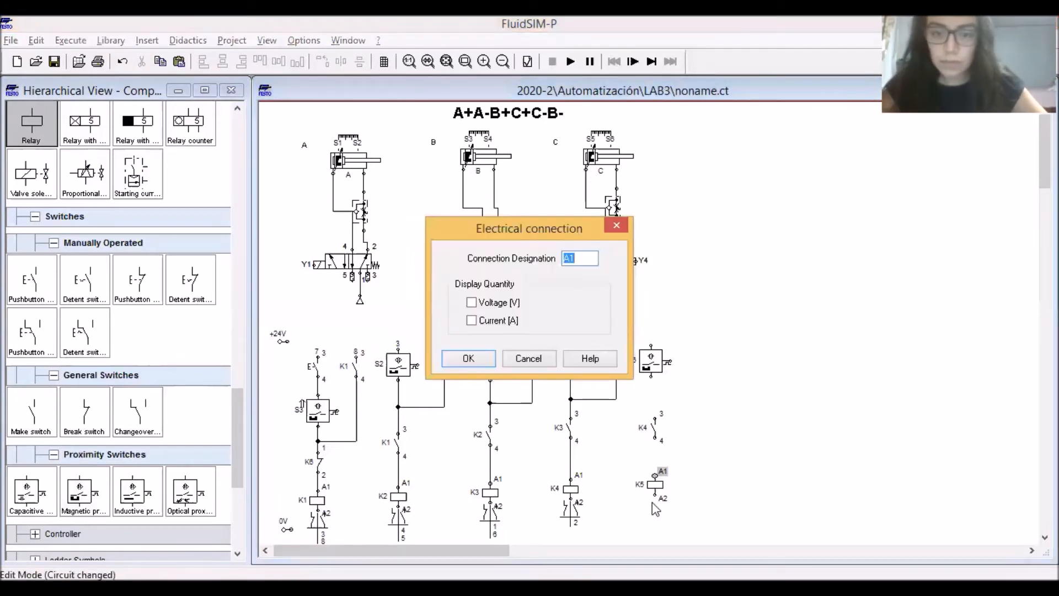
key("Return")
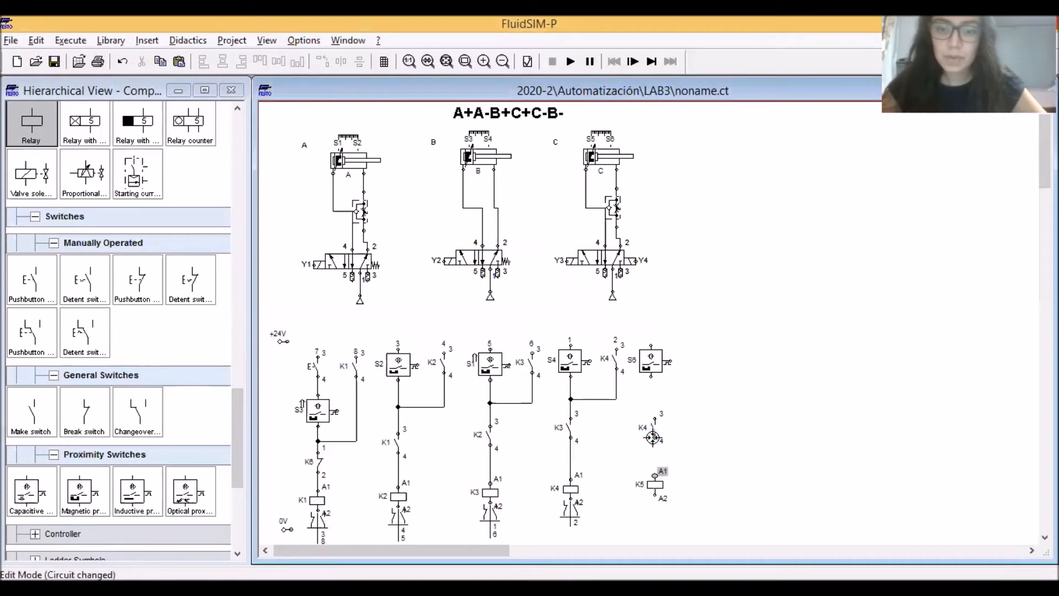
Wire S6, the K4 contact and the K5 relay in series, and shift the contact and relay into line with S6
left_click_drag(655, 441, 655, 474)
left_click_drag(650, 375, 655, 418)
left_click_drag(689, 525, 626, 391)
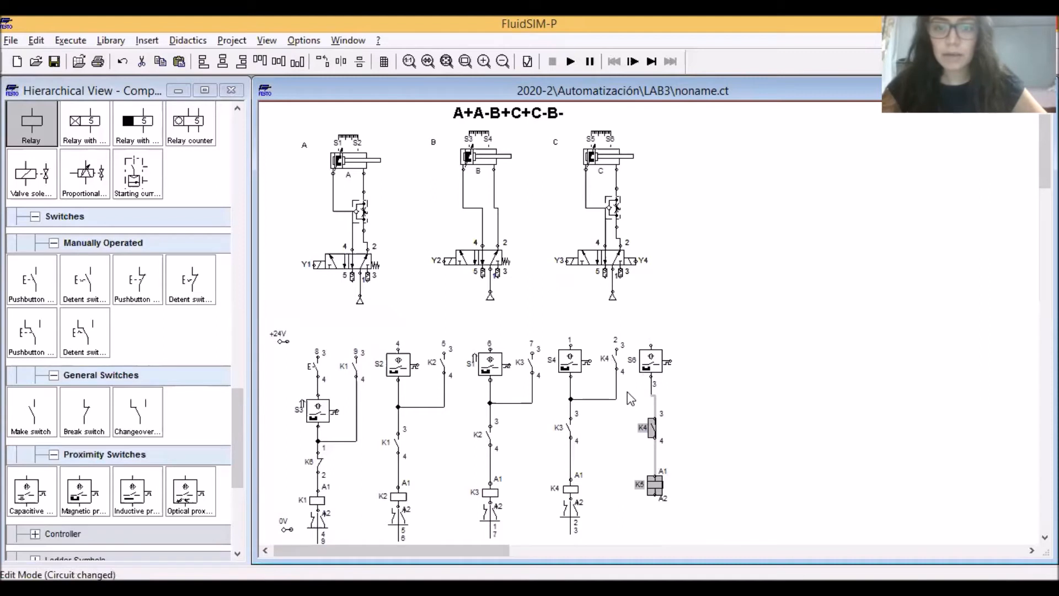
left_click(711, 425)
Add a make switch labelled K5 to the right of S6 and join its lower end between S6 and the K4 contact
left_click_drag(30, 386, 702, 368)
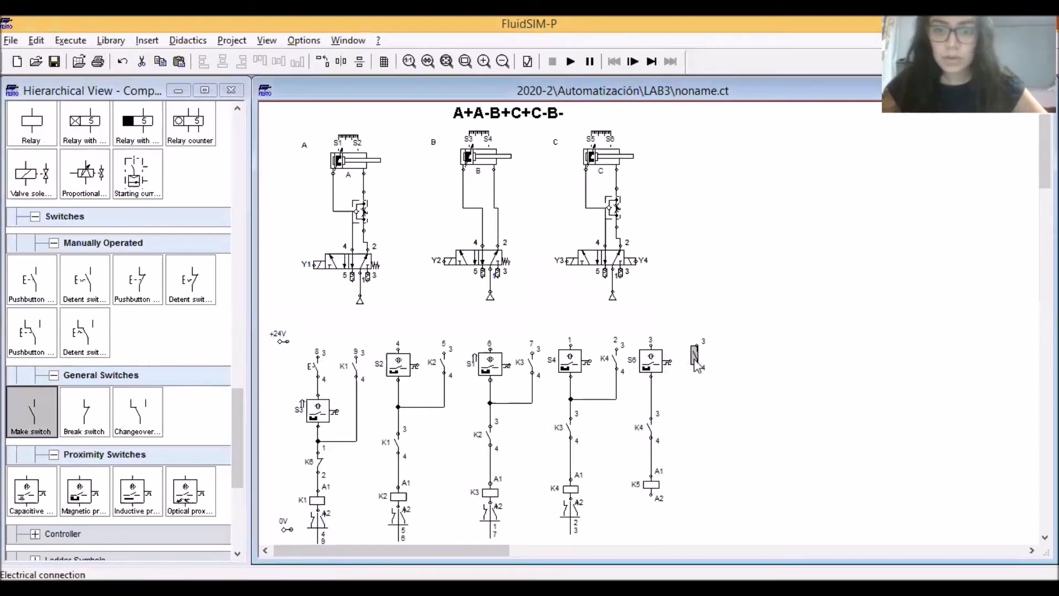
double_click(702, 362)
type("K5")
key("Return")
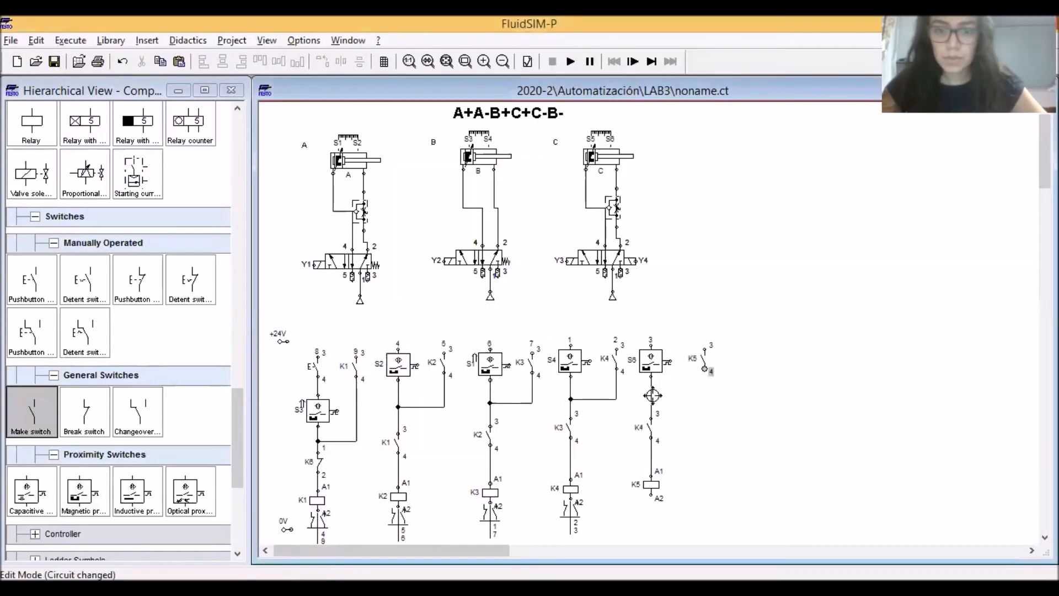
left_click_drag(651, 395, 705, 369)
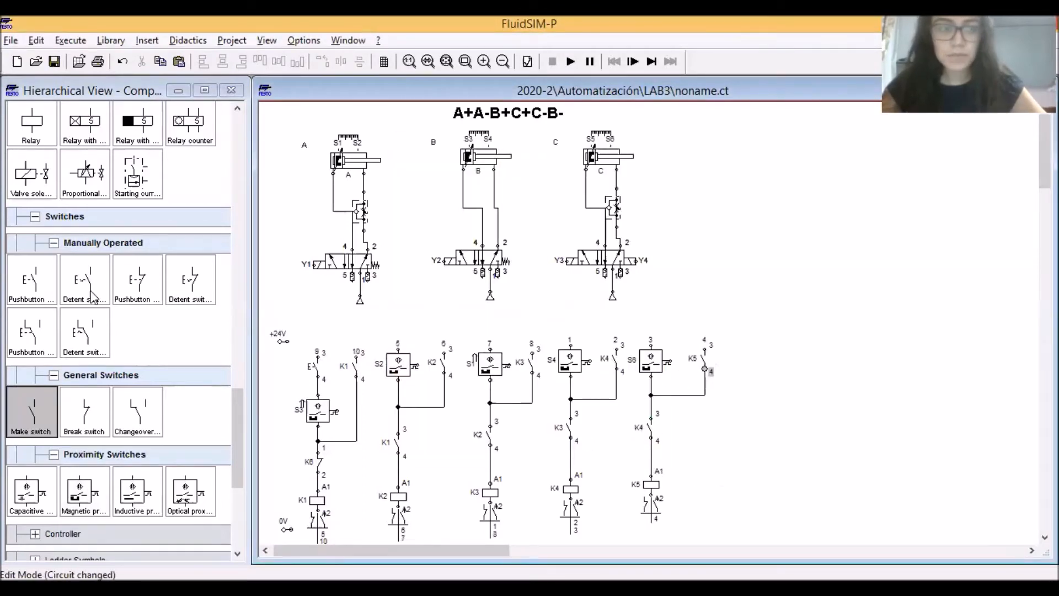
Add a magnetic proximity switch to the right of the K5 holding contact and label it S5
left_click_drag(80, 492, 746, 360)
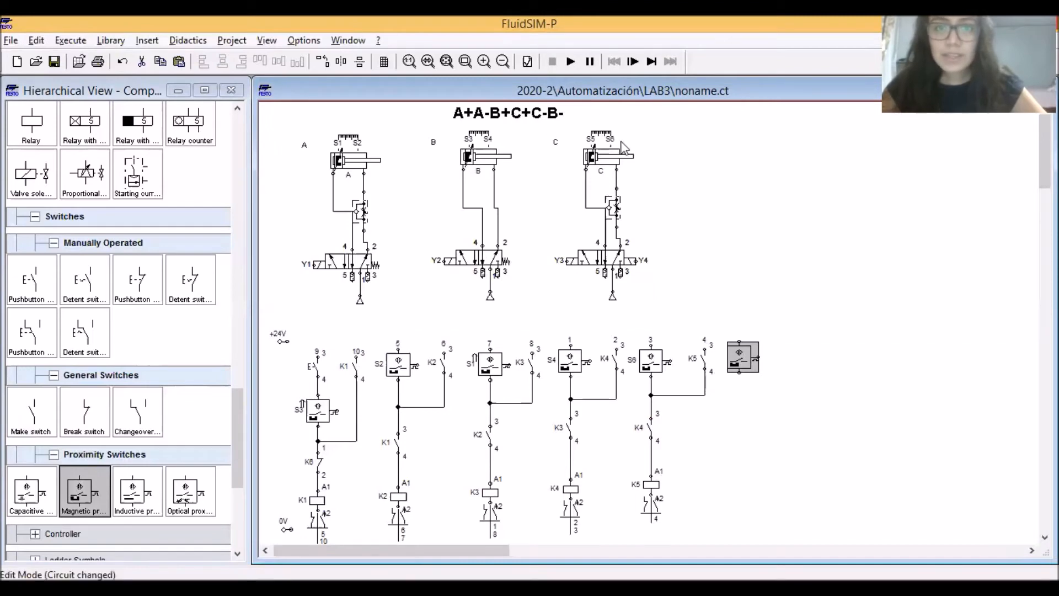
double_click(739, 356)
type("S5")
key("Return")
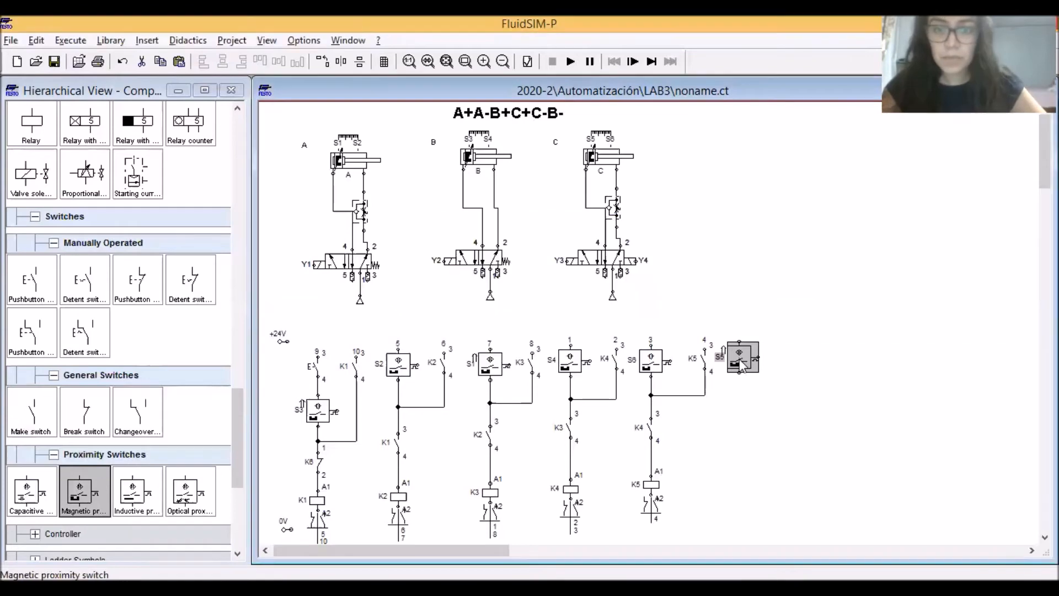
left_click(756, 403)
Add a make switch below the S5 proximity switch and label it K5
left_click_drag(31, 411, 740, 423)
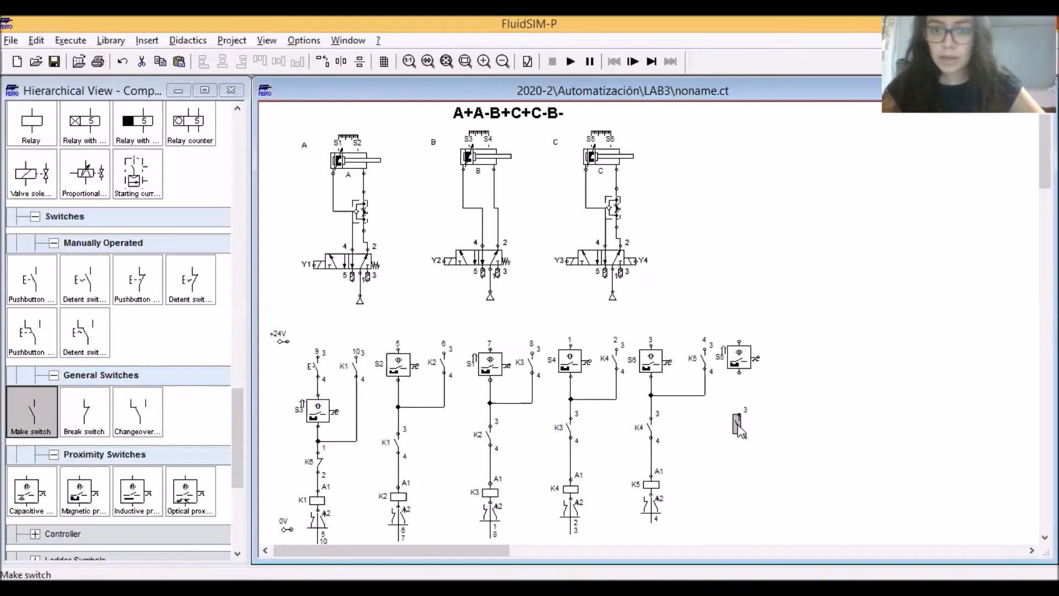
double_click(739, 425)
type("K5")
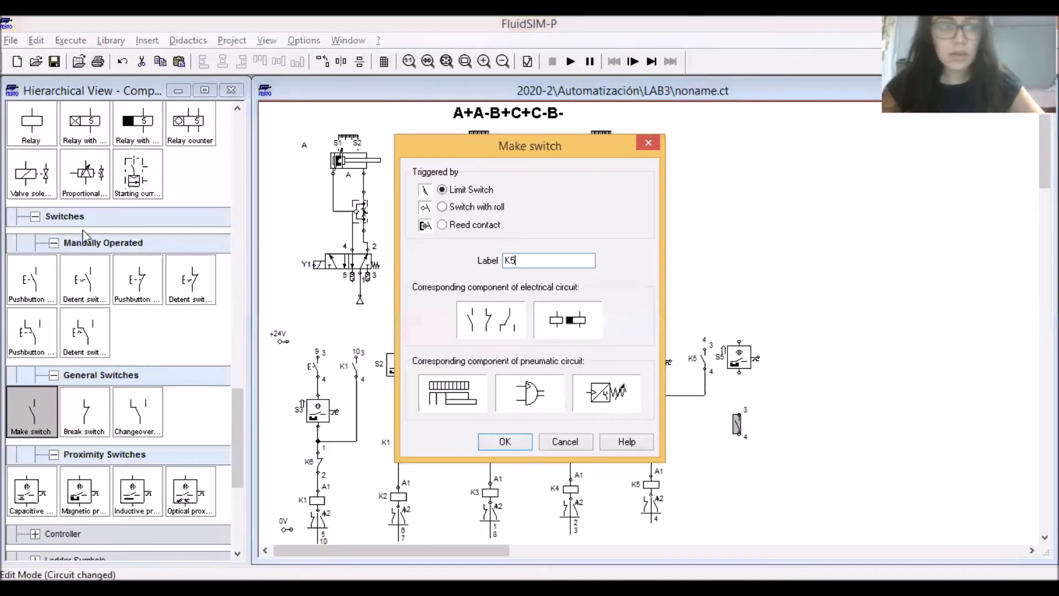
key("Return")
Add a relay labelled K6 below the S5 column's K5 contact and wire S5, K5 and K6 in series
left_click_drag(29, 129, 739, 486)
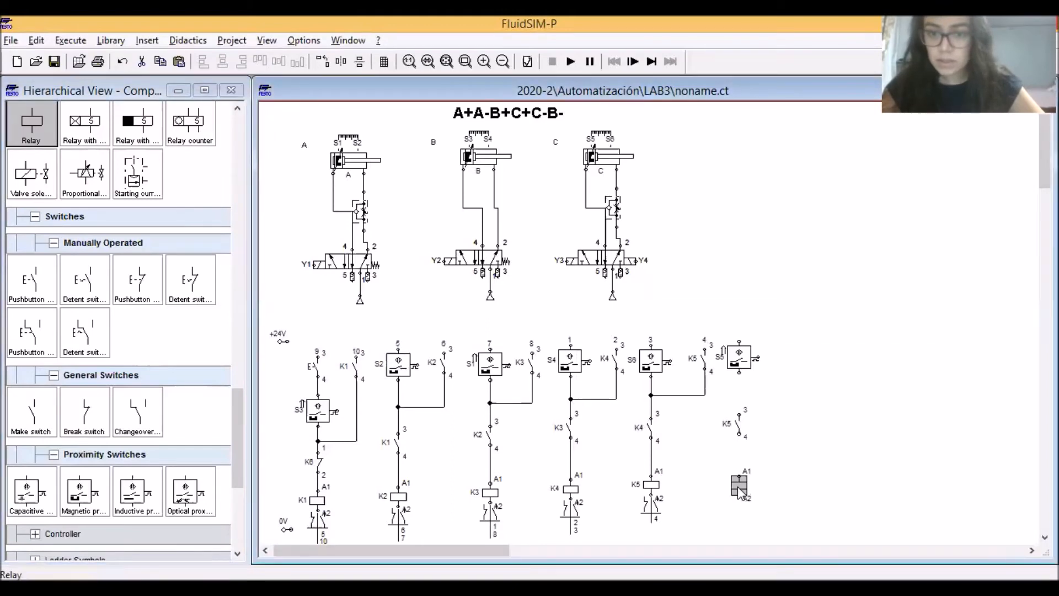
double_click(740, 487)
type("K6")
key("Return")
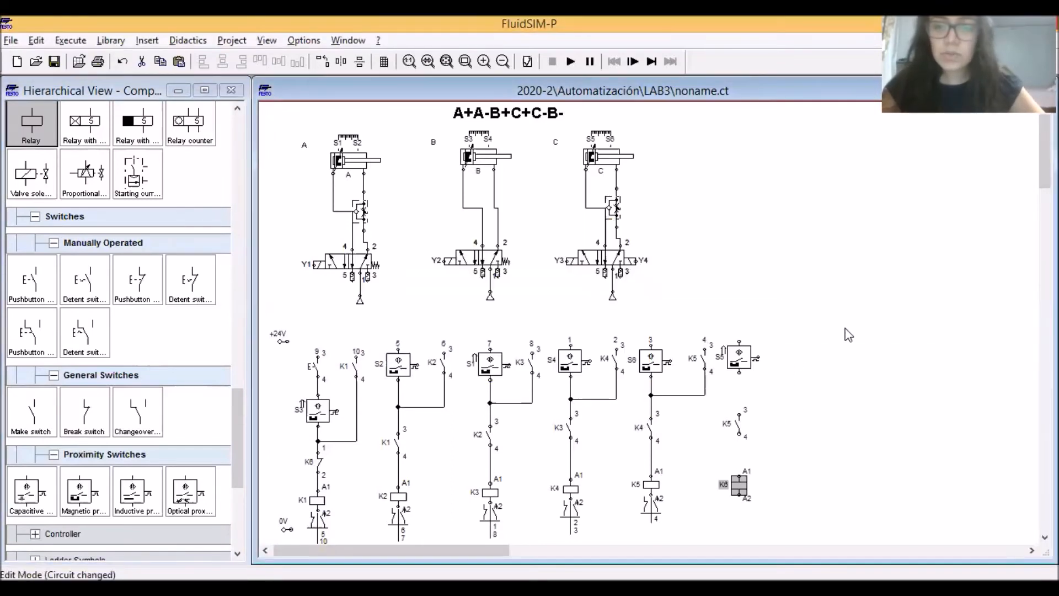
left_click_drag(739, 373, 740, 415)
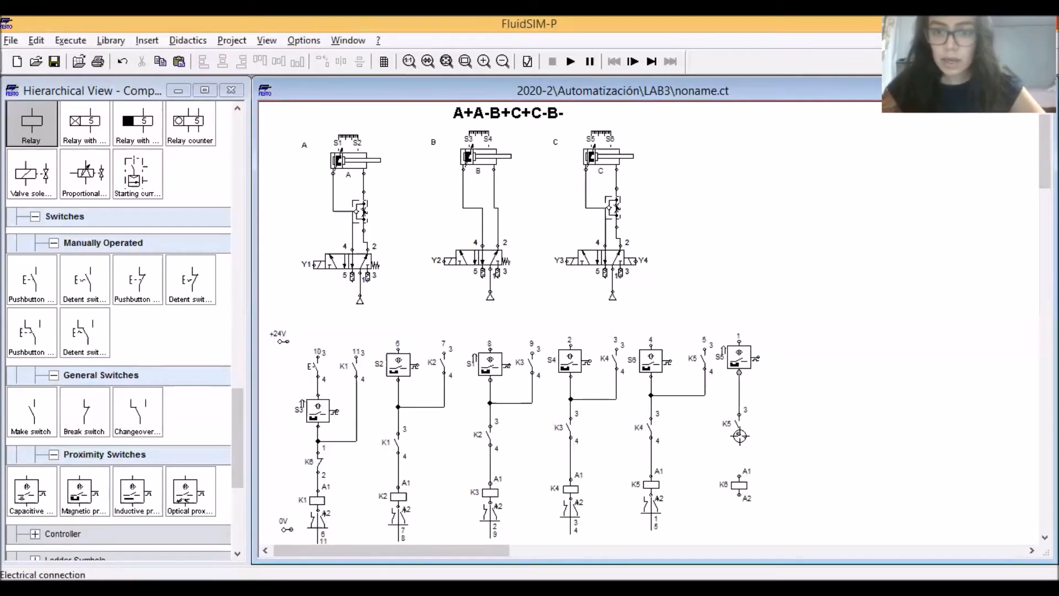
left_click_drag(739, 478, 740, 479)
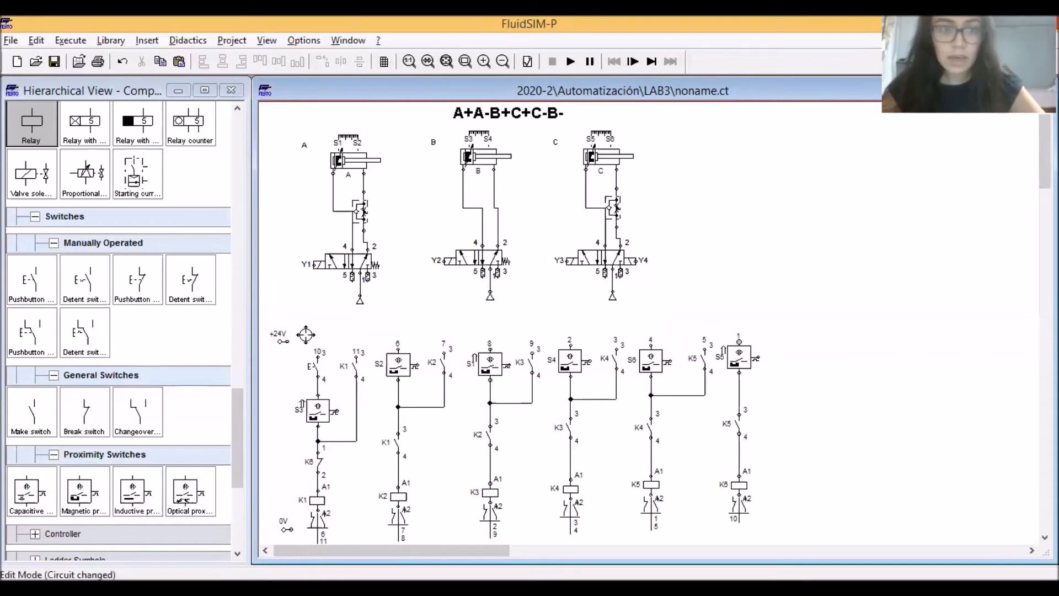
Connect the +24V supply to the S5 proximity switch and raise the supply so its rail runs above the control contacts
left_click_drag(288, 339, 258, 318)
key("Up")
key("Up")
key("Up")
key("Up")
key("Up")
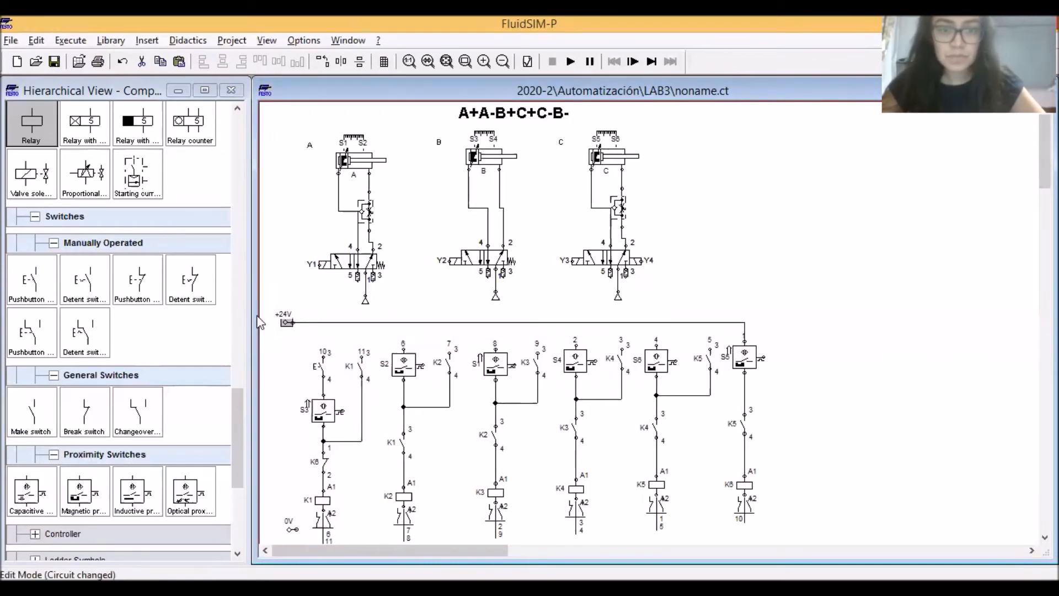
Wire the upper ends of the K5 holding contact, S6, the K4 holding contact and S4 to the +24V rail
mouse_move(829, 348)
left_mouse_down()
mouse_move(736, 357)
mouse_move(709, 323)
left_mouse_up()
left_click_drag(656, 346, 656, 323)
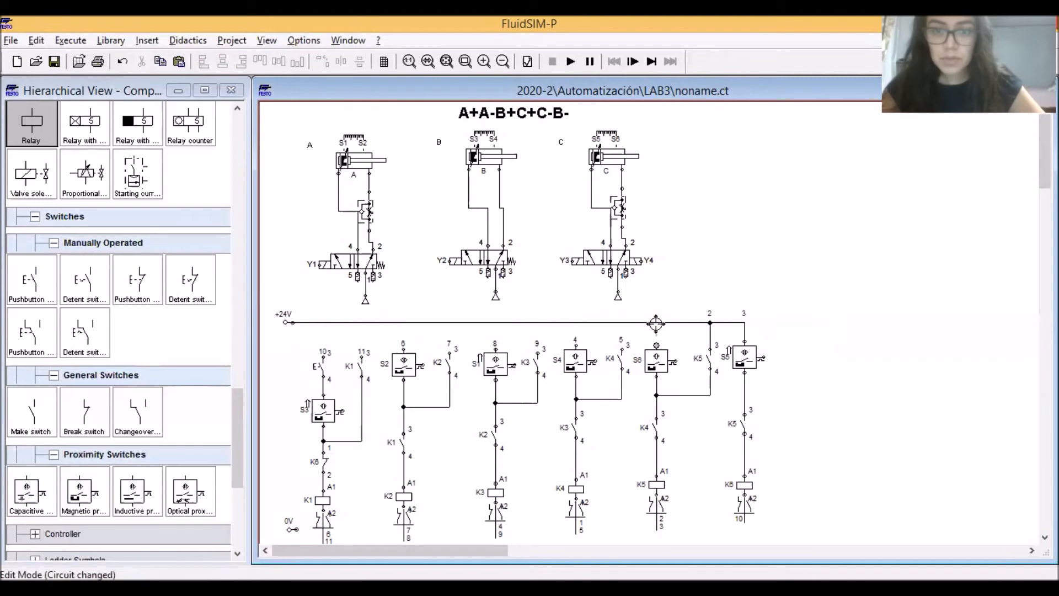
left_click_drag(656, 345, 654, 324)
left_click_drag(622, 349, 576, 322)
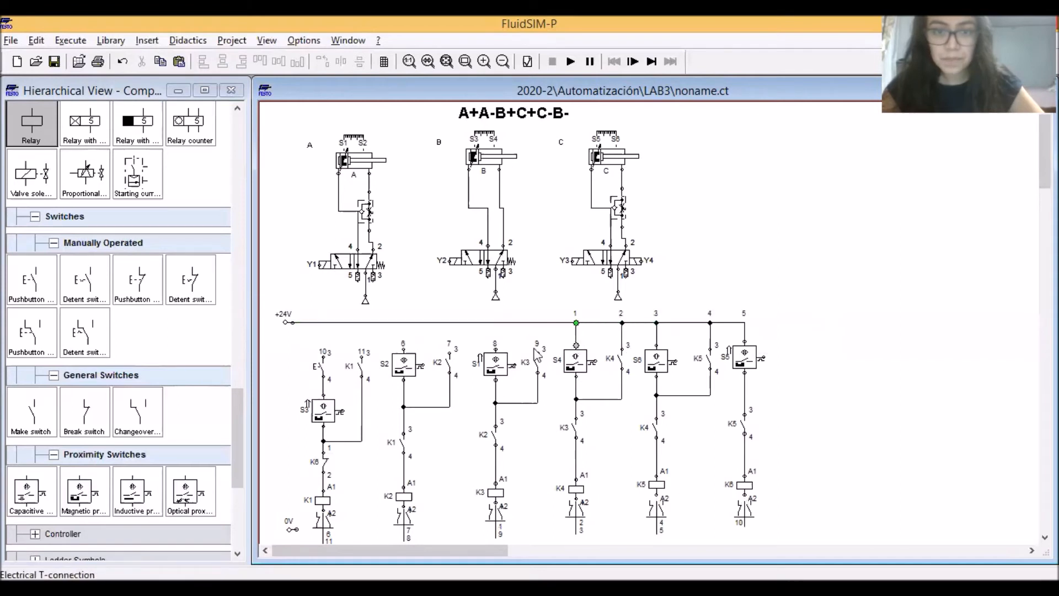
Wire the upper ends of the K3, K2 and K1 holding contacts, S1, S2 and the start pushbutton to the +24V rail
left_click_drag(538, 352, 536, 325)
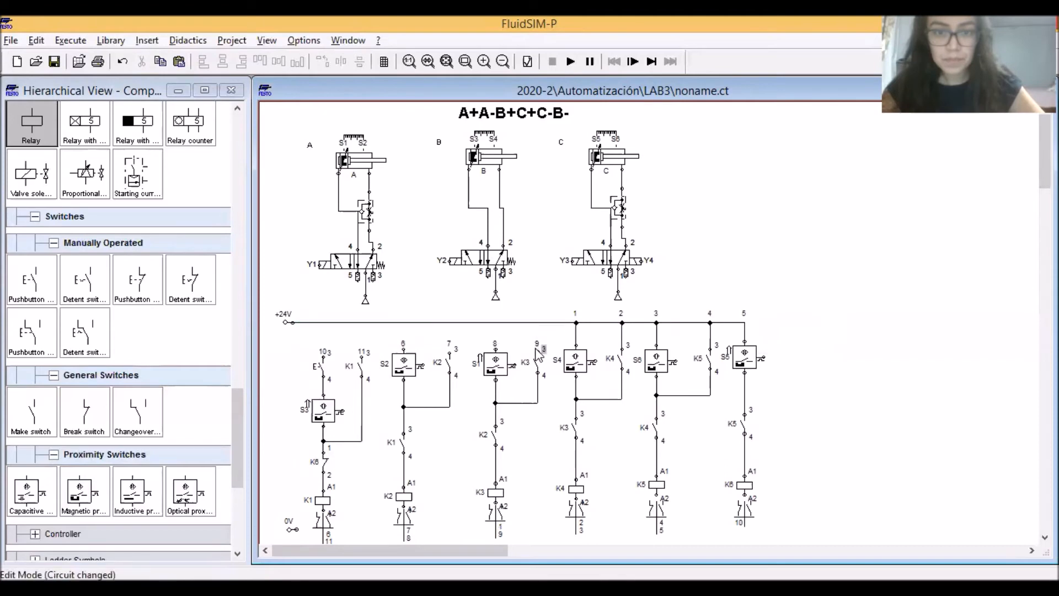
left_click_drag(538, 352, 538, 322)
left_click_drag(495, 349, 494, 330)
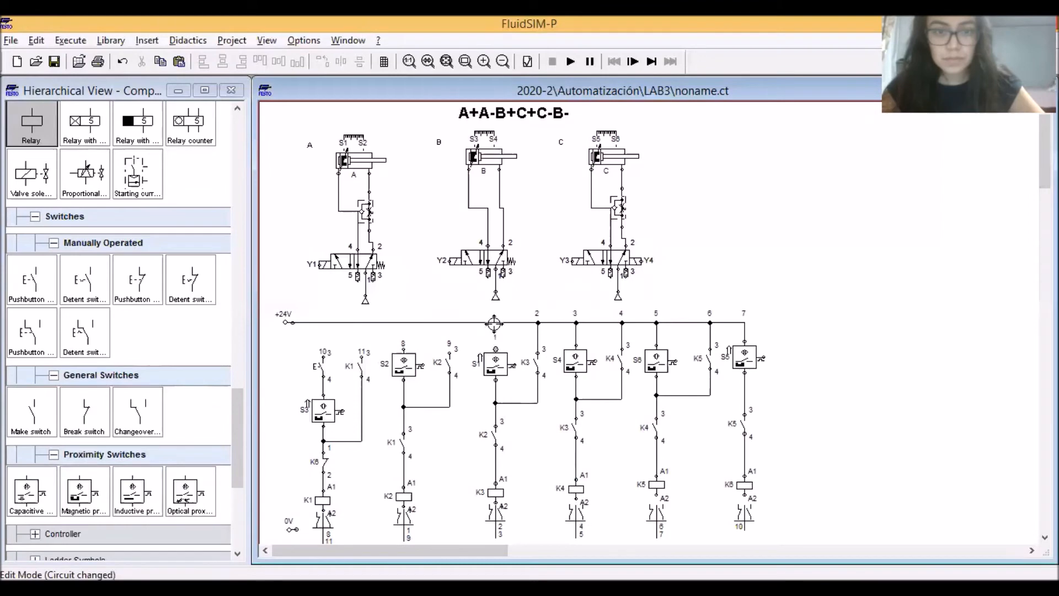
left_click_drag(493, 320, 494, 322)
left_click_drag(449, 349, 448, 322)
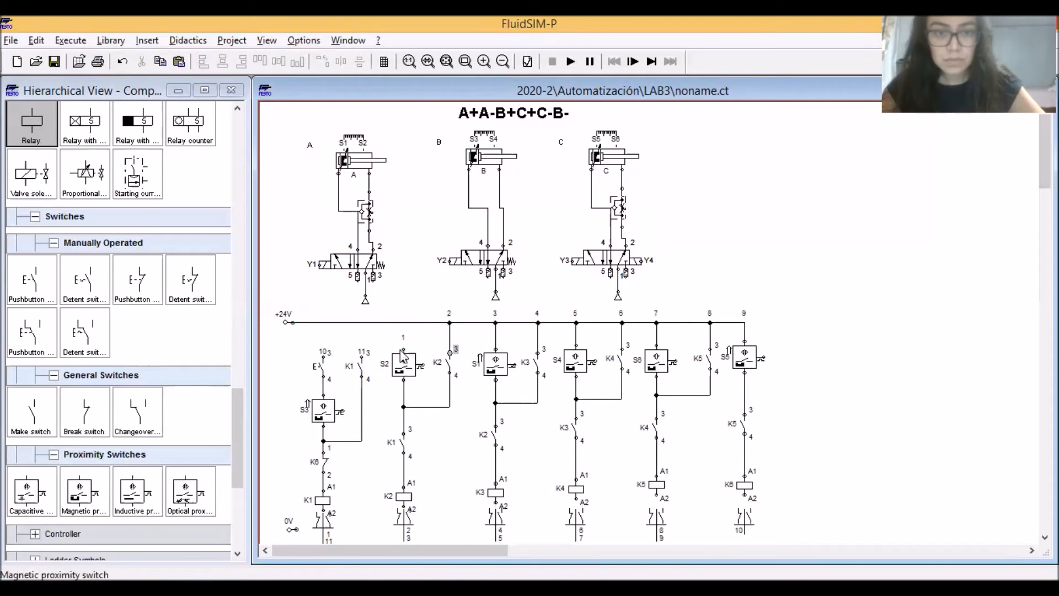
left_click_drag(404, 322, 403, 322)
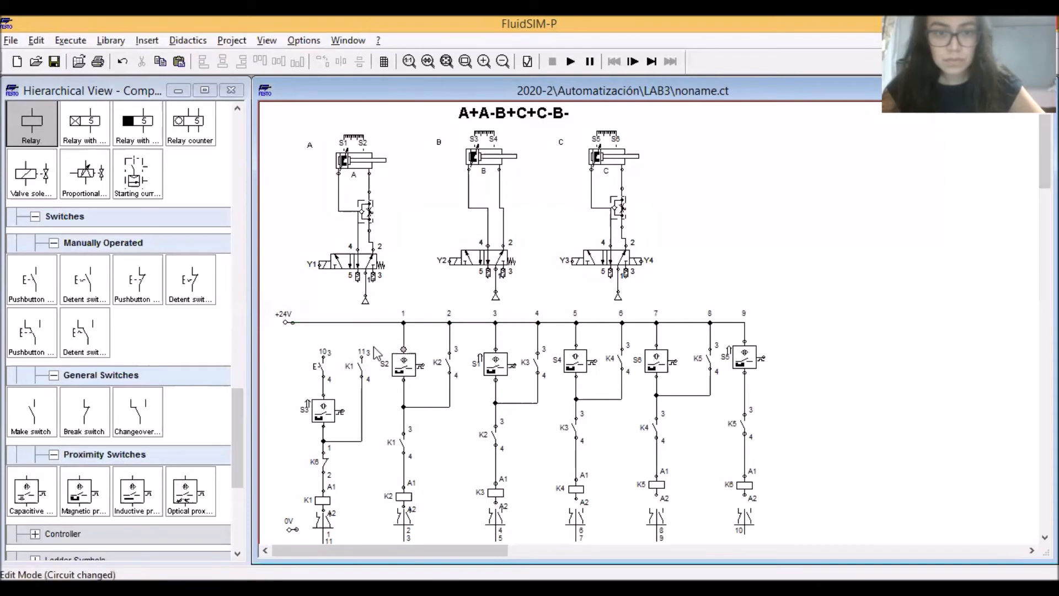
left_click_drag(362, 356, 360, 322)
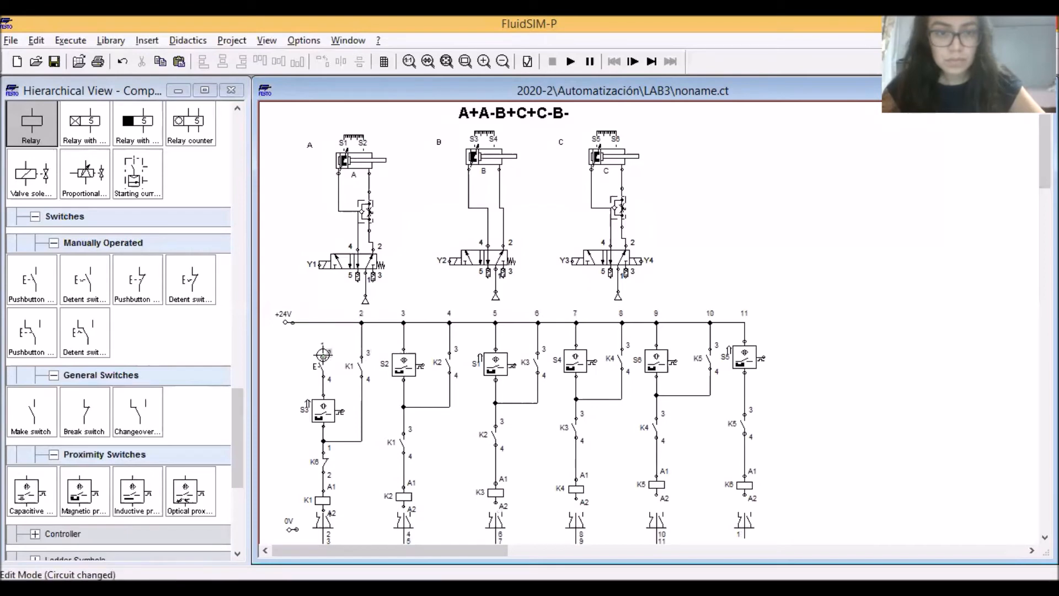
left_click_drag(323, 322, 324, 323)
Run a 0V rail from the 0V supply to relay K6 and connect the lower ends of relays K1 to K5 to it
left_click_drag(1045, 157, 1045, 166)
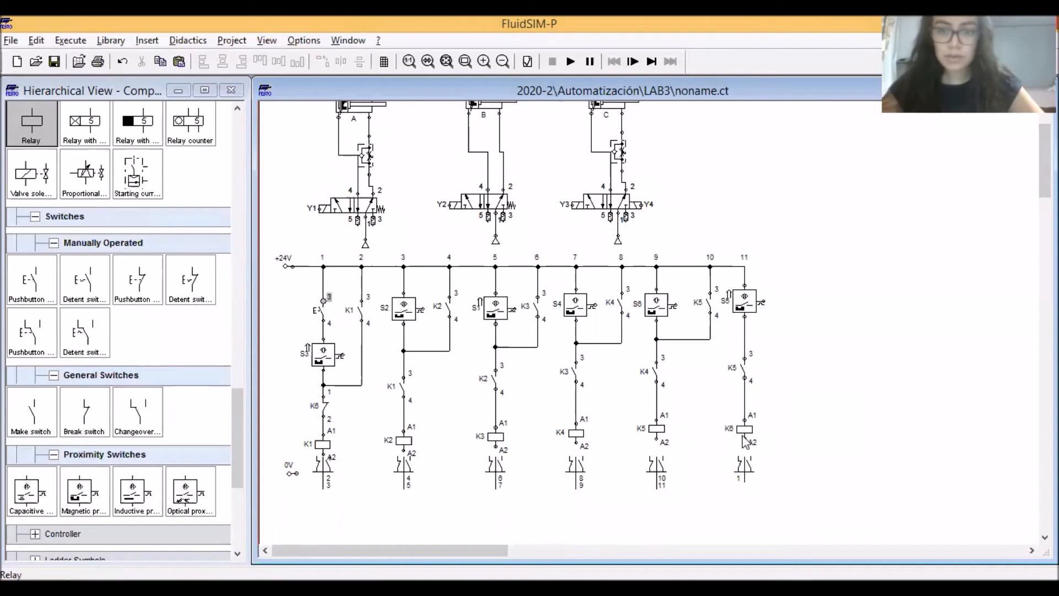
left_click_drag(295, 472, 323, 473)
left_click_drag(404, 450, 404, 473)
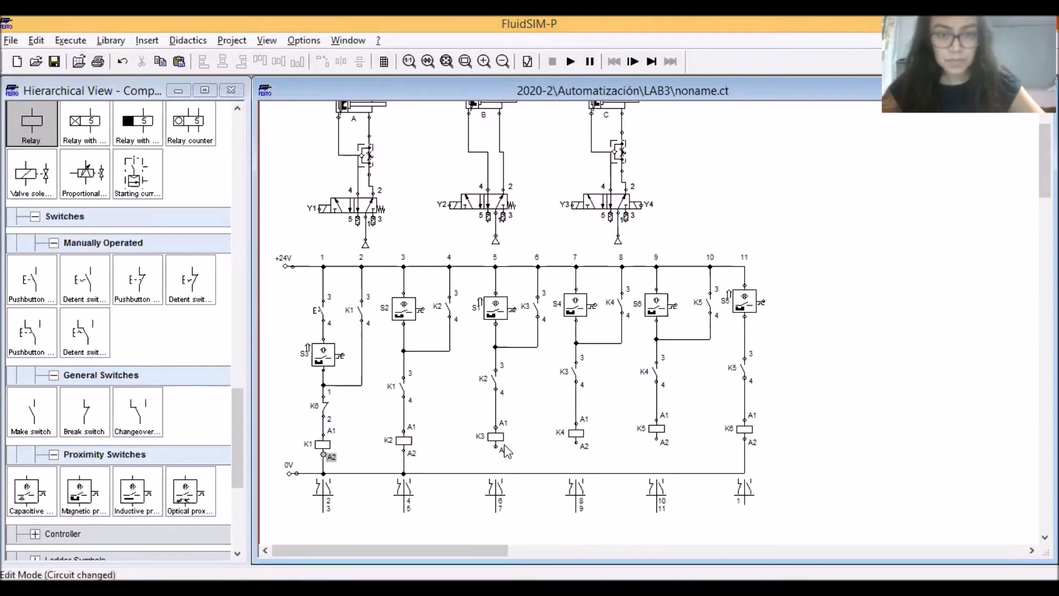
left_click_drag(495, 446, 496, 473)
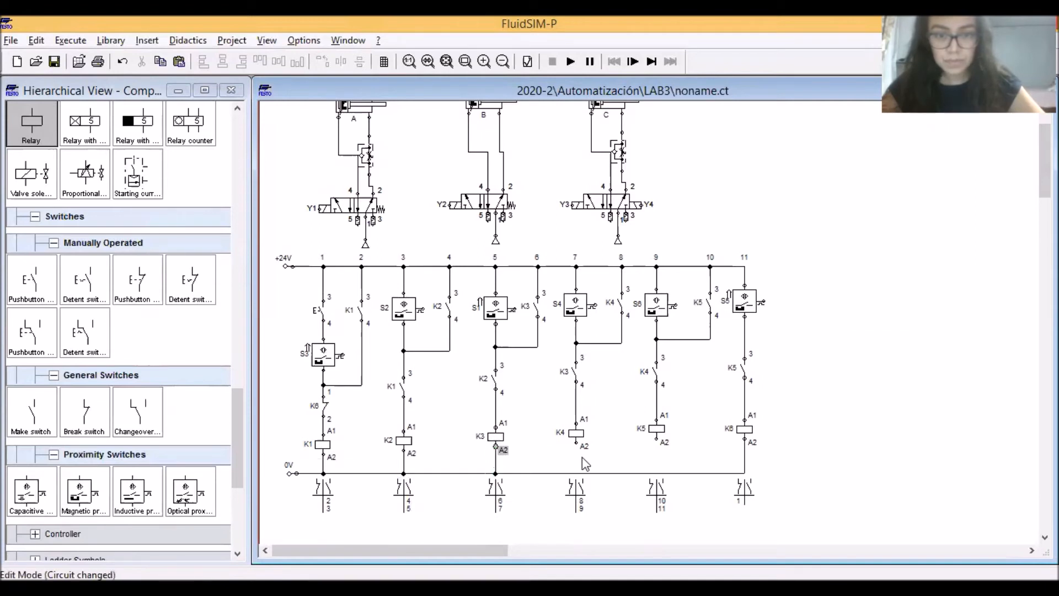
left_click_drag(579, 473, 577, 473)
left_click_drag(656, 440, 656, 473)
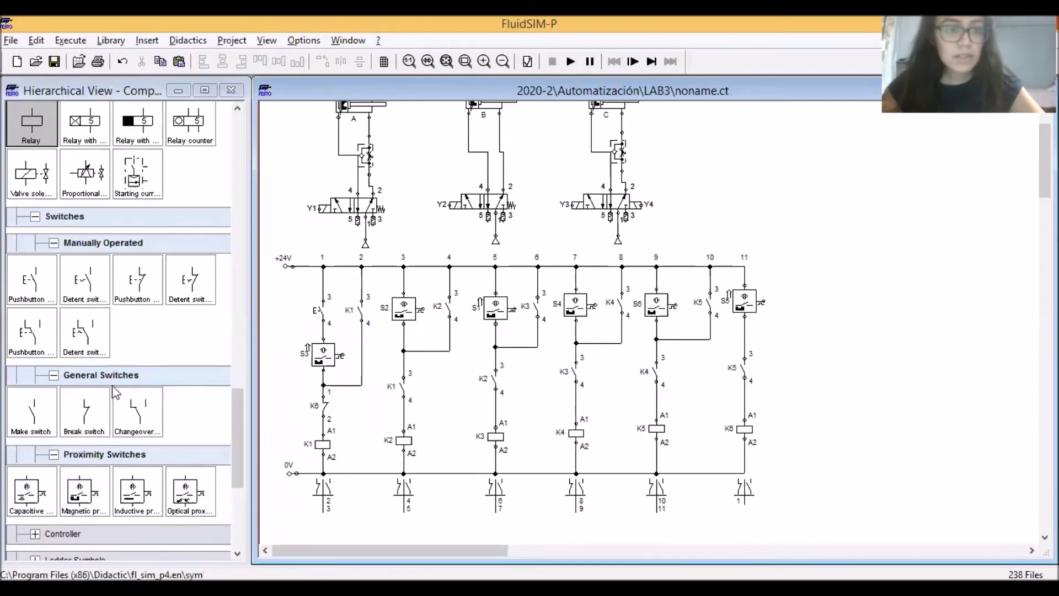
Add a second +24V supply and a second 0V supply to the right of the S5 column, level with the existing rails
left_click_drag(241, 407, 241, 354)
left_click_drag(84, 254, 794, 263)
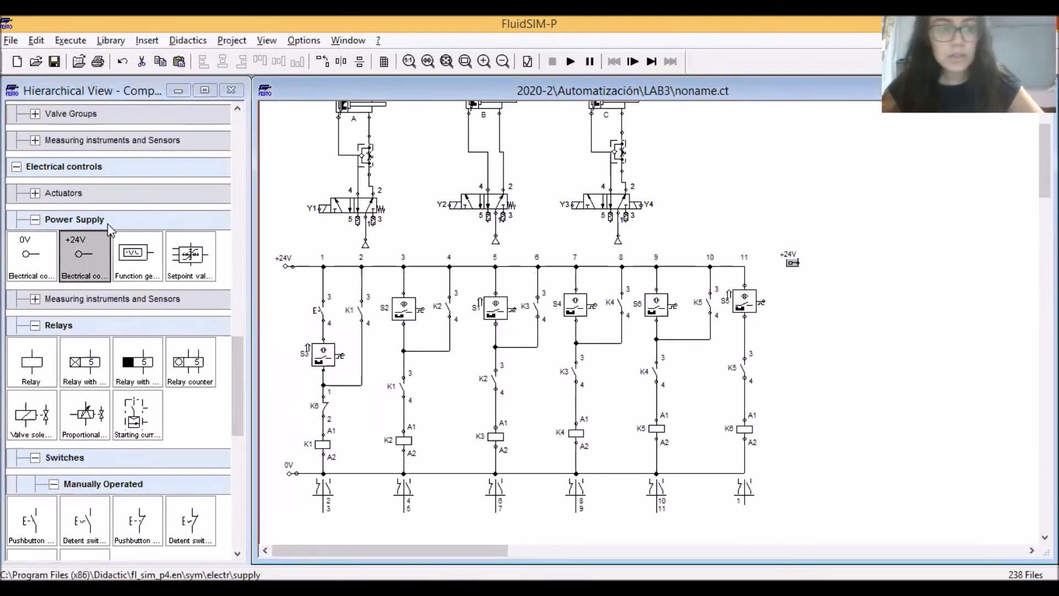
left_click_drag(48, 262, 789, 475)
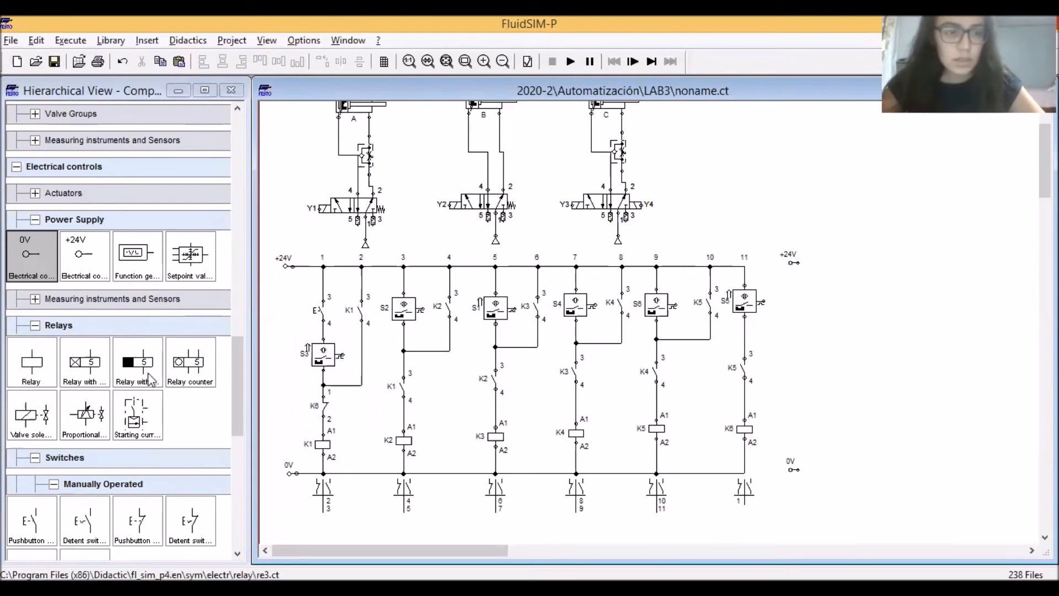
Place a make switch, a break switch and a valve solenoid one below another beside the new supplies and wire them in series
left_click_drag(233, 369, 235, 400)
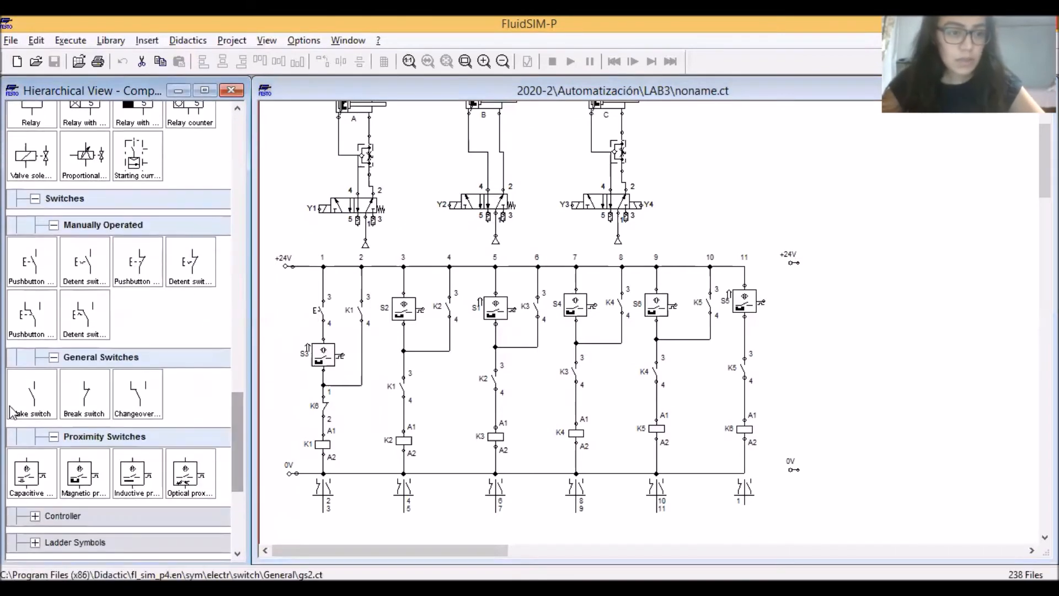
left_click_drag(31, 395, 834, 312)
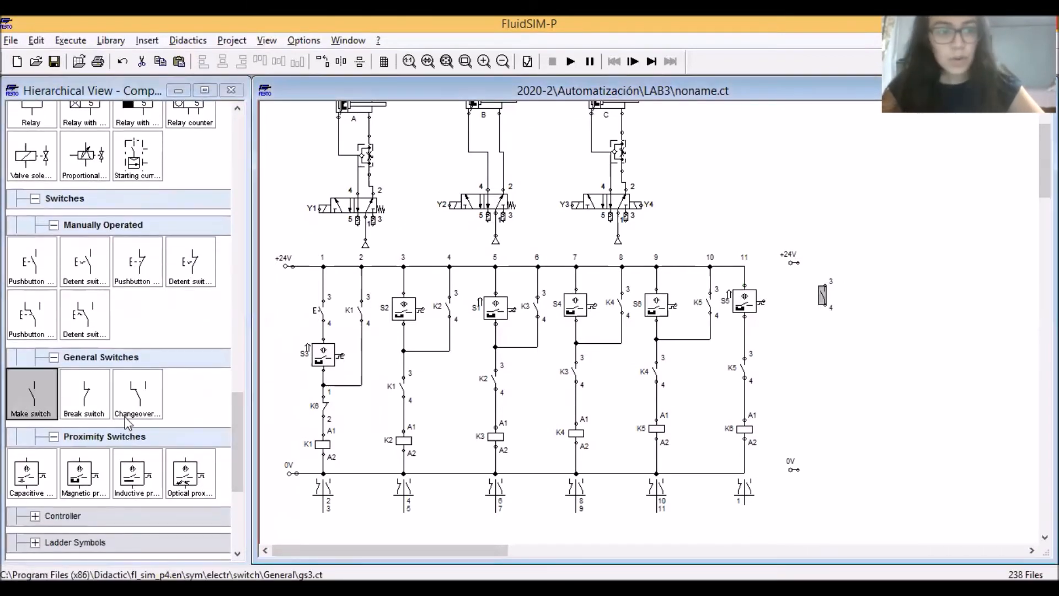
left_click_drag(84, 395, 824, 358)
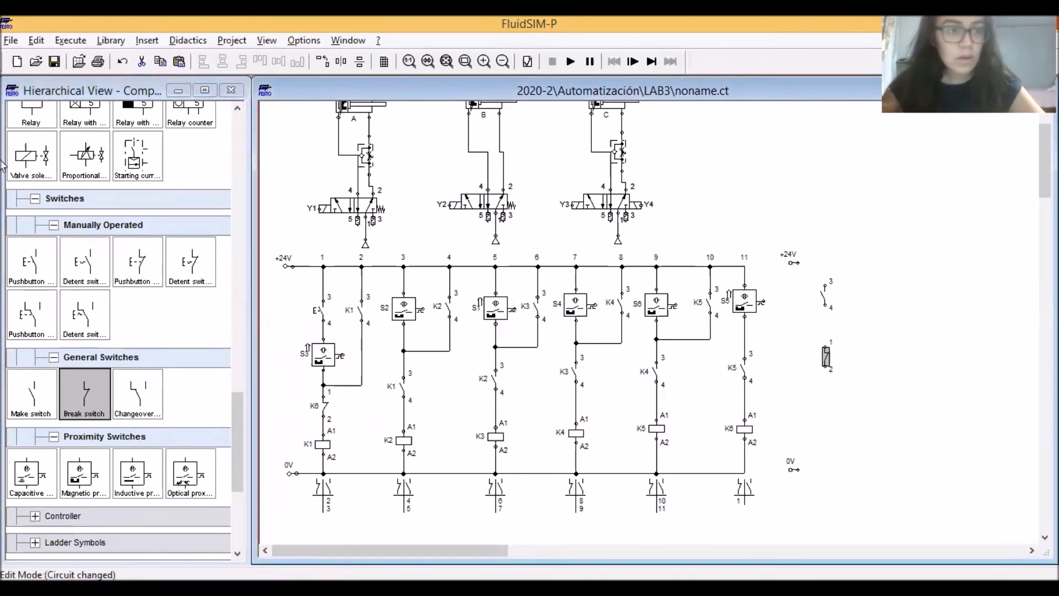
left_click_drag(29, 159, 829, 414)
left_click_drag(825, 367, 825, 409)
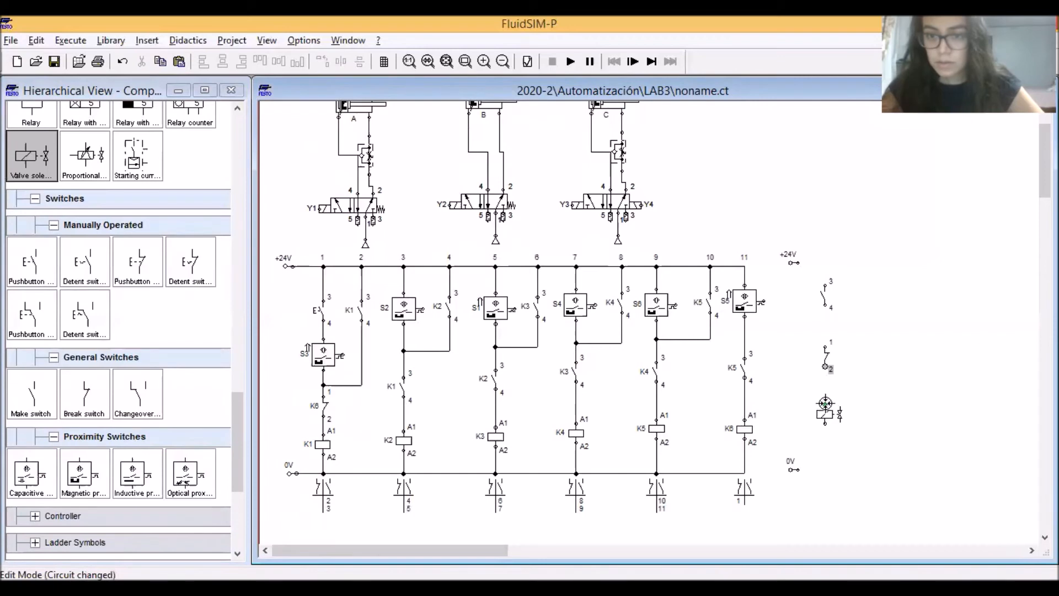
left_click_drag(826, 343, 825, 307)
Copy the make switch, break switch and solenoid branch three times and space the copies evenly to its right
left_click_drag(866, 444, 796, 276)
left_click_drag(829, 414, 871, 412)
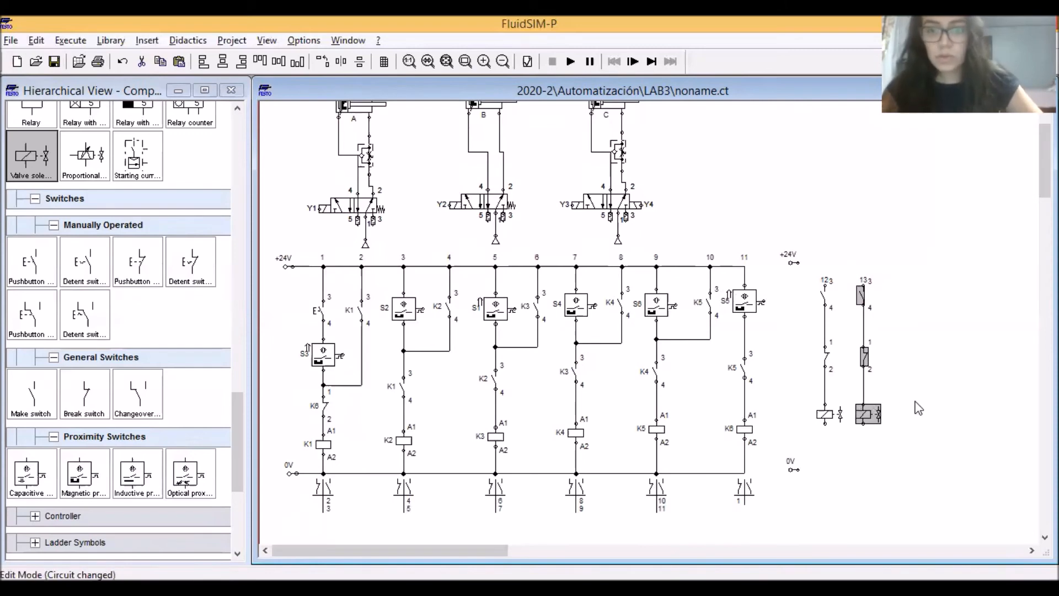
key("ctrl+v")
left_click_drag(671, 414, 905, 411)
key("ctrl+v")
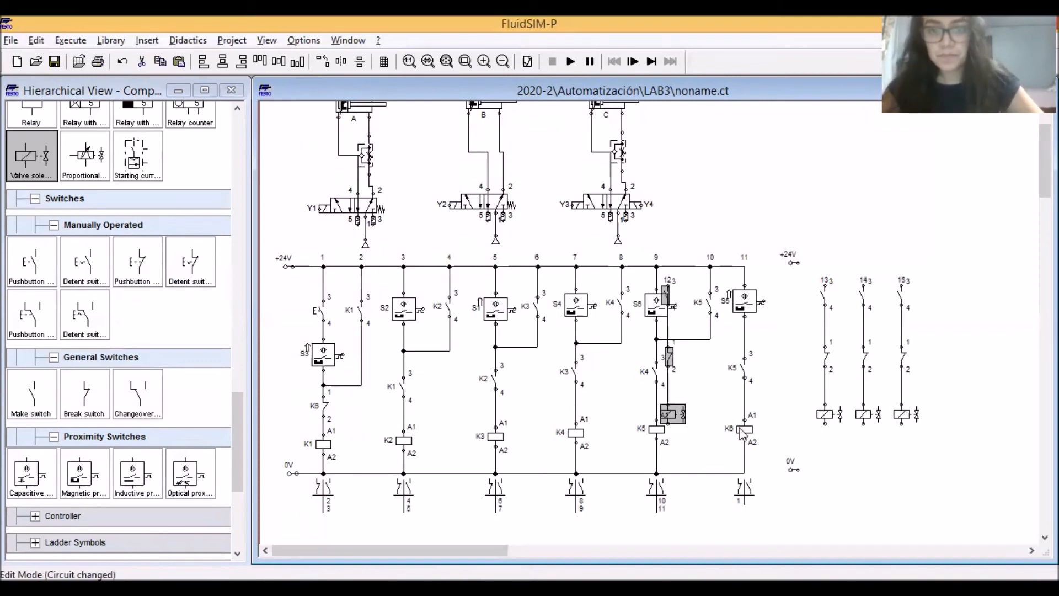
left_click_drag(672, 415, 941, 411)
left_click(998, 400)
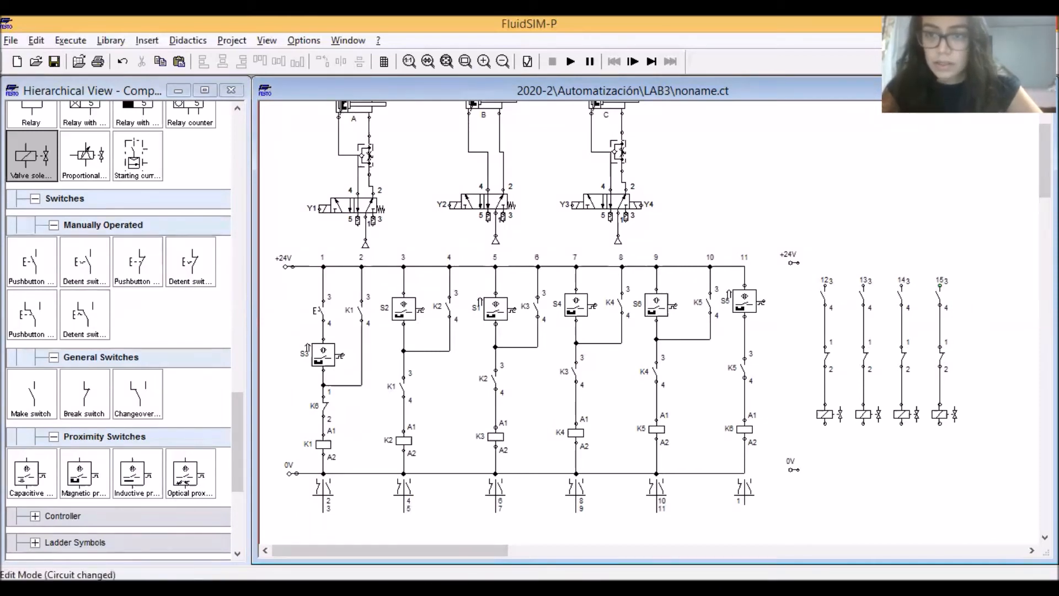
Label the valve solenoids in the first two output branches Y1 and Y2
scroll(750, 393, "up", 3)
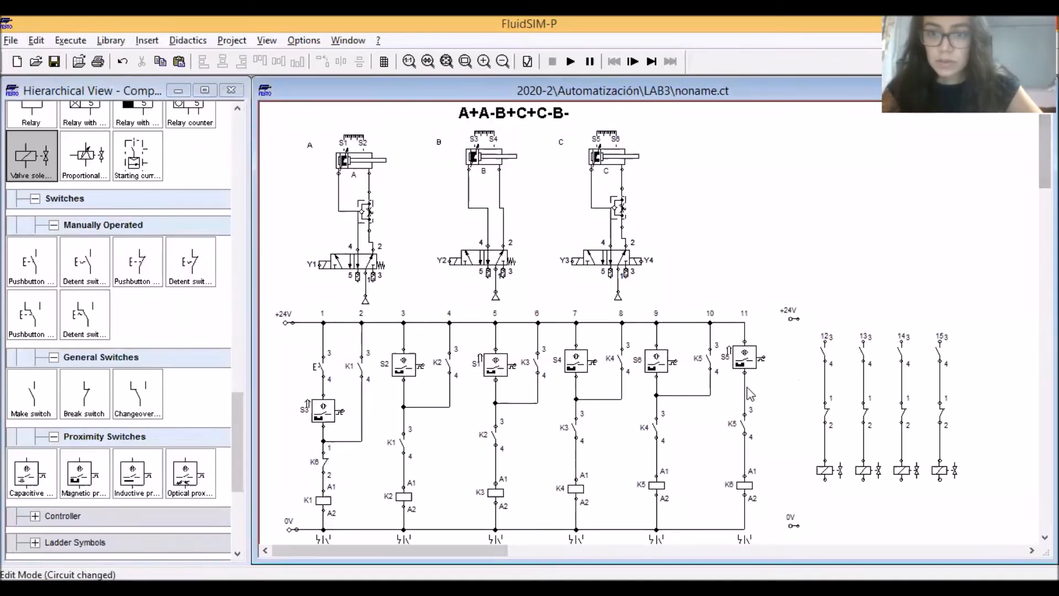
double_click(827, 472)
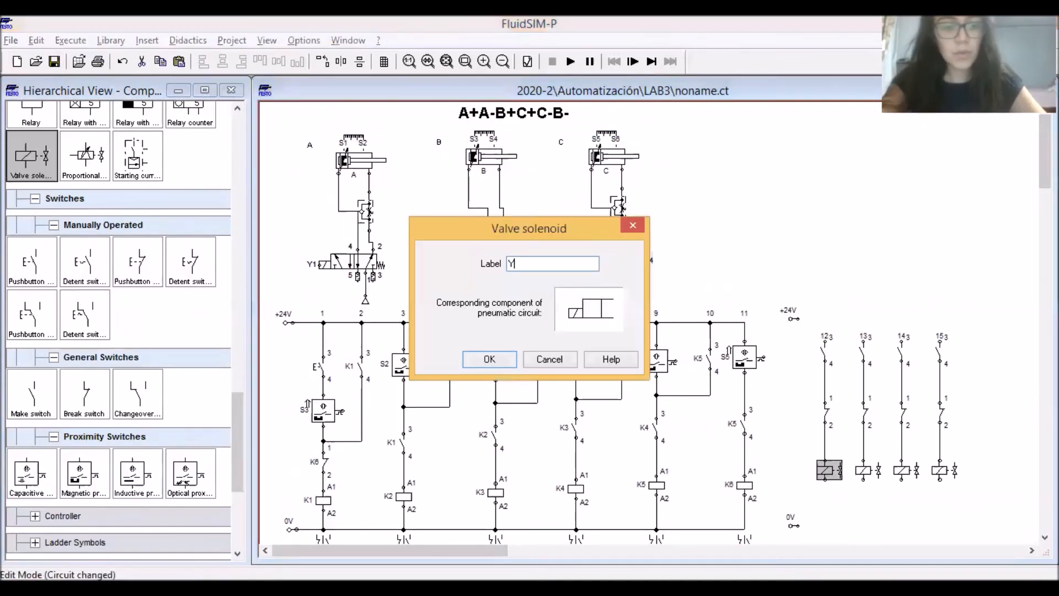
key("Return")
left_click(871, 473)
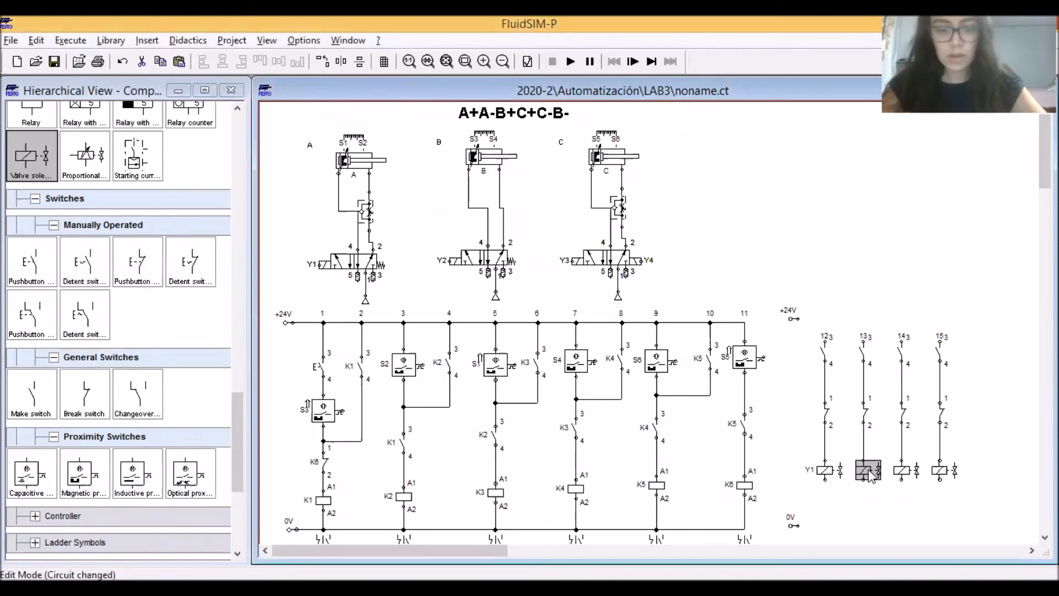
double_click(870, 473)
type("Y")
key("Return")
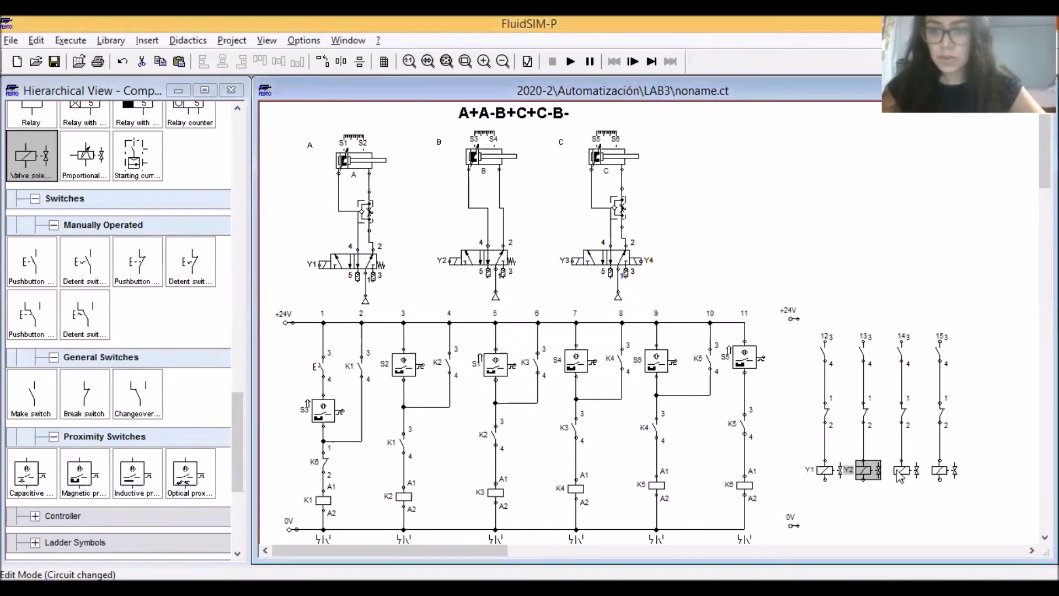
Label the valve solenoids in the third and fourth output branches Y3 and Y4
left_click(905, 472)
double_click(905, 473)
type("Y3")
key("Return")
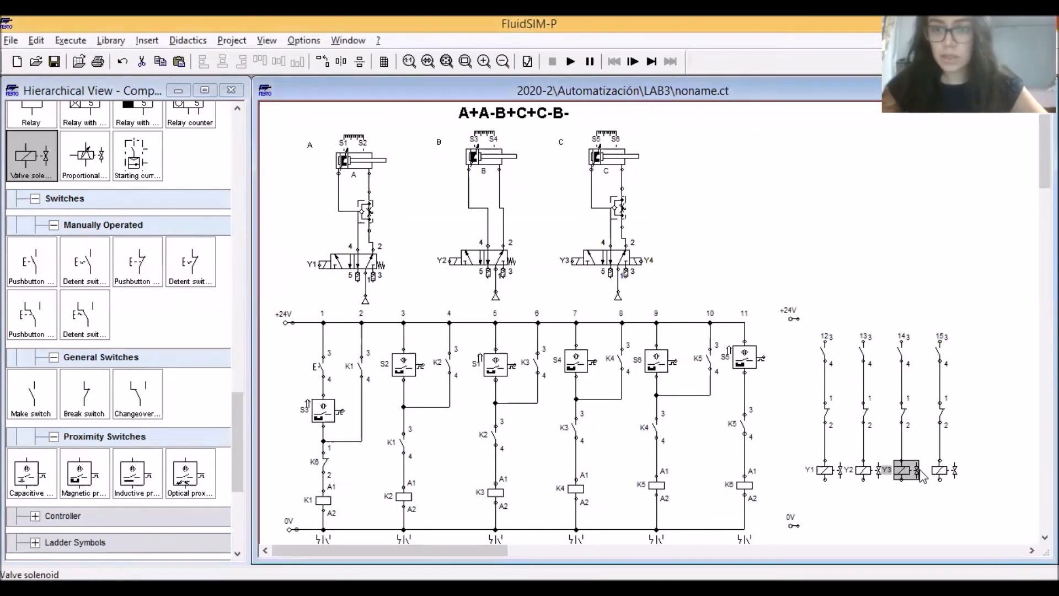
left_click(941, 474)
double_click(941, 473)
type("Y")
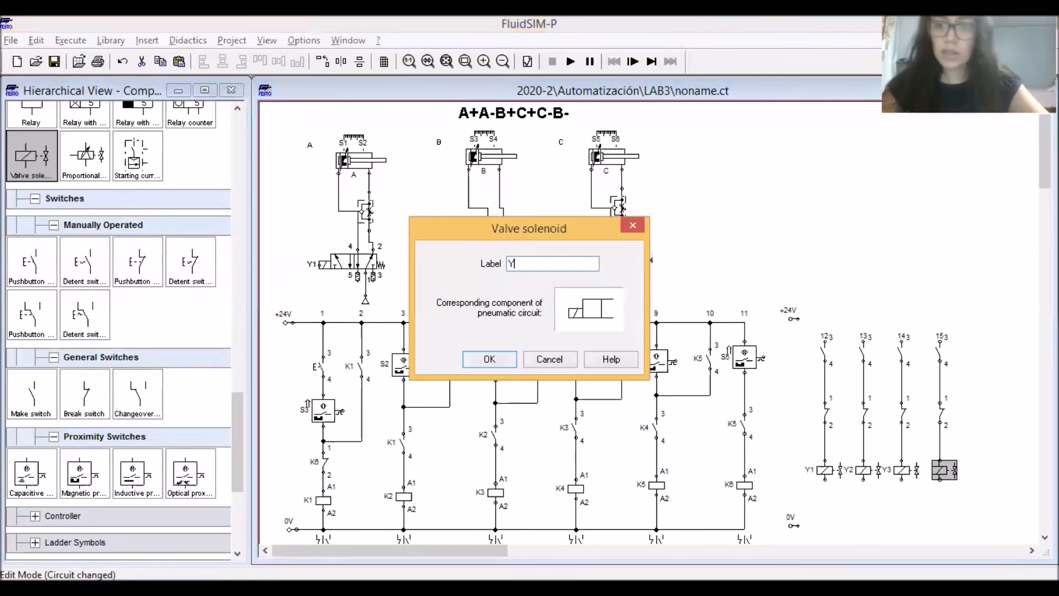
type("4")
key("Return")
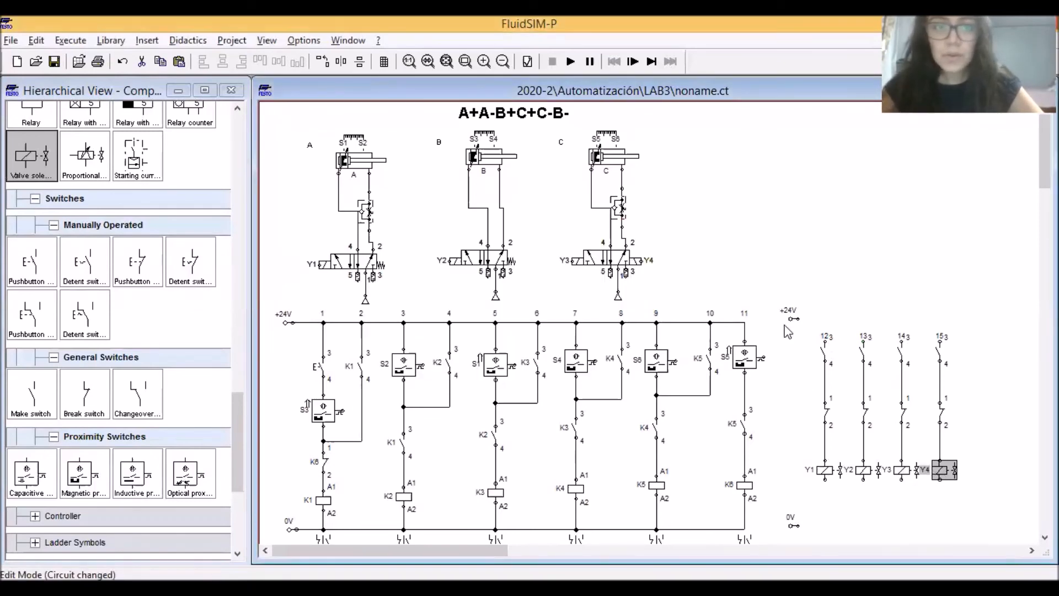
In the Y1 branch, label the make switch K1 and the break switch K2
double_click(823, 351)
type("K1")
key("Return")
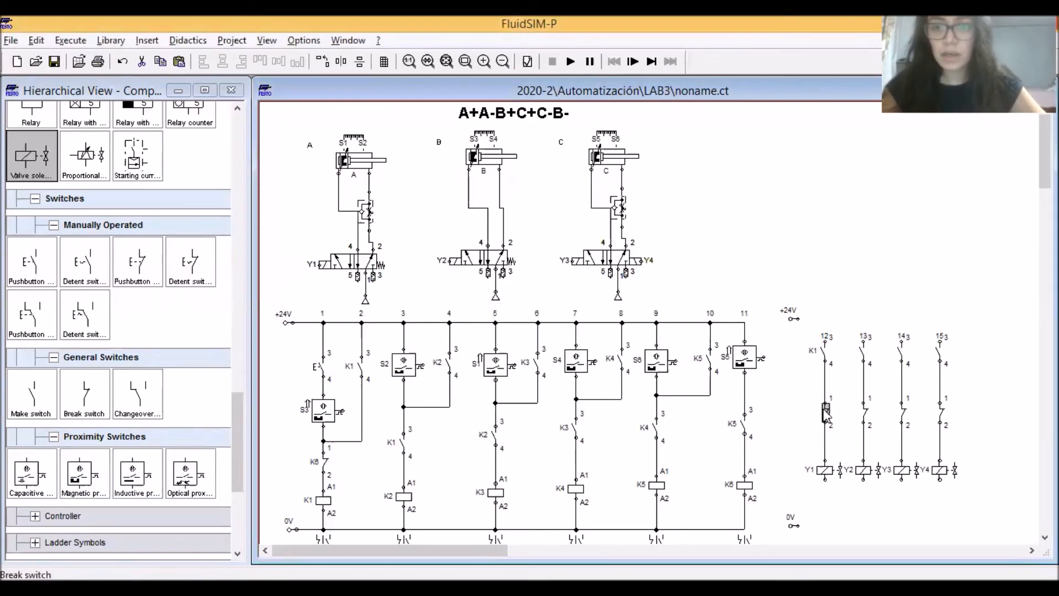
double_click(826, 411)
type("K")
key("Return")
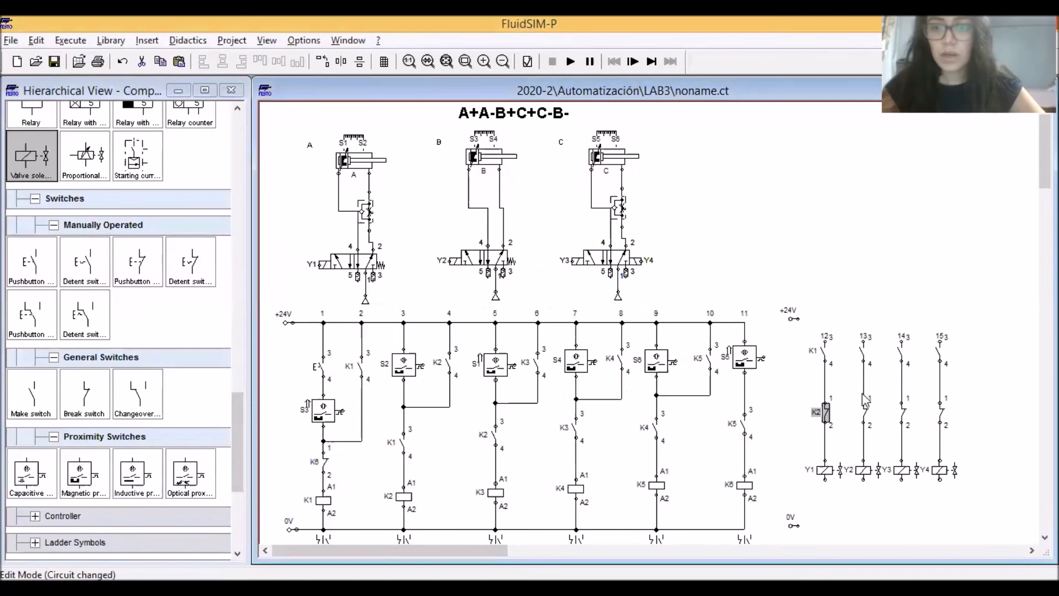
In the Y2 branch, label the make switch K3 and the break switch K6
left_click(863, 353)
double_click(863, 353)
type("K3")
key("Return")
double_click(864, 415)
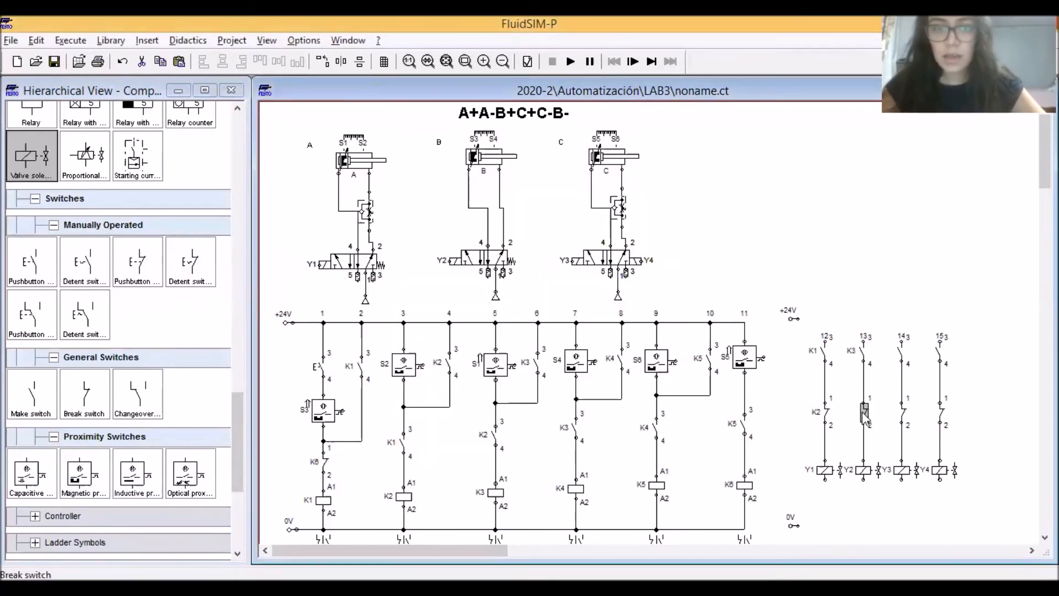
type("K6")
key("Return")
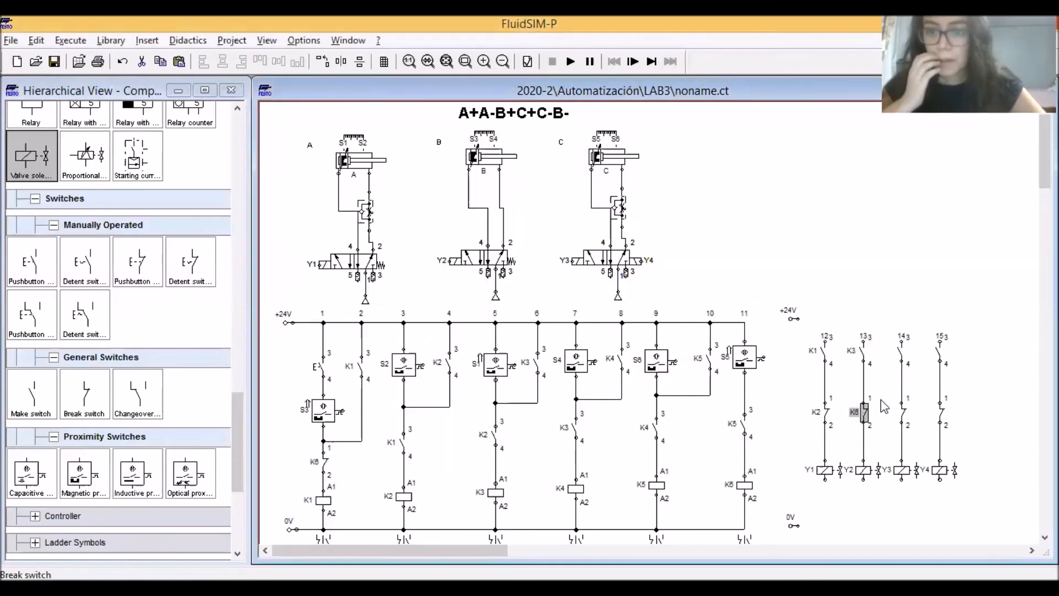
In the Y3 branch, label the make switch K4 and the break switch K5
double_click(901, 354)
type("K4")
key("Return")
left_click(903, 413)
double_click(903, 415)
type("K5")
key("Return")
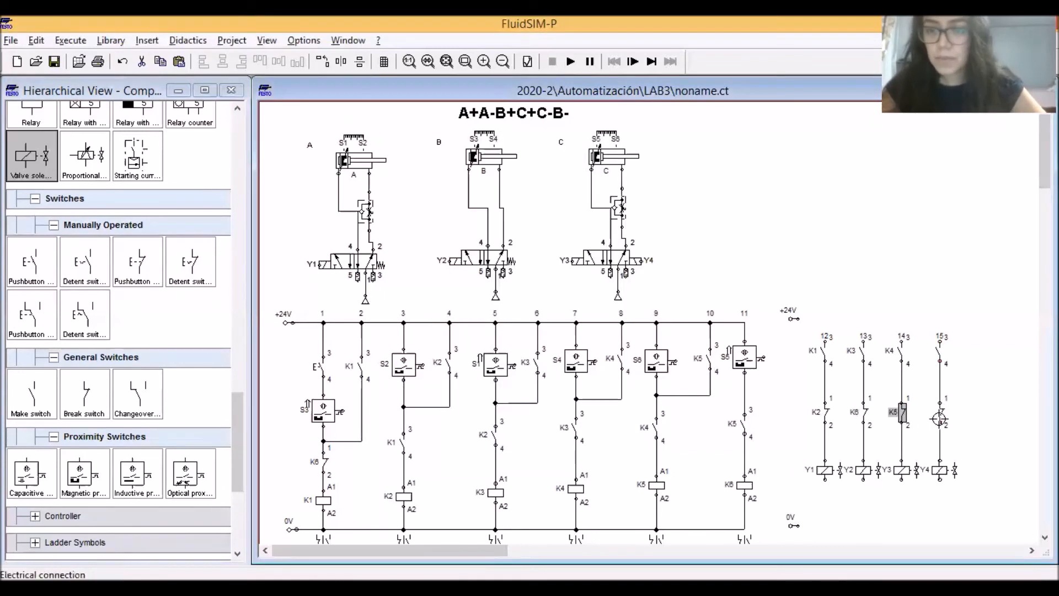
Delete the break switch from the Y4 branch and wire its make switch directly to solenoid Y4
left_click(941, 414)
key("Delete")
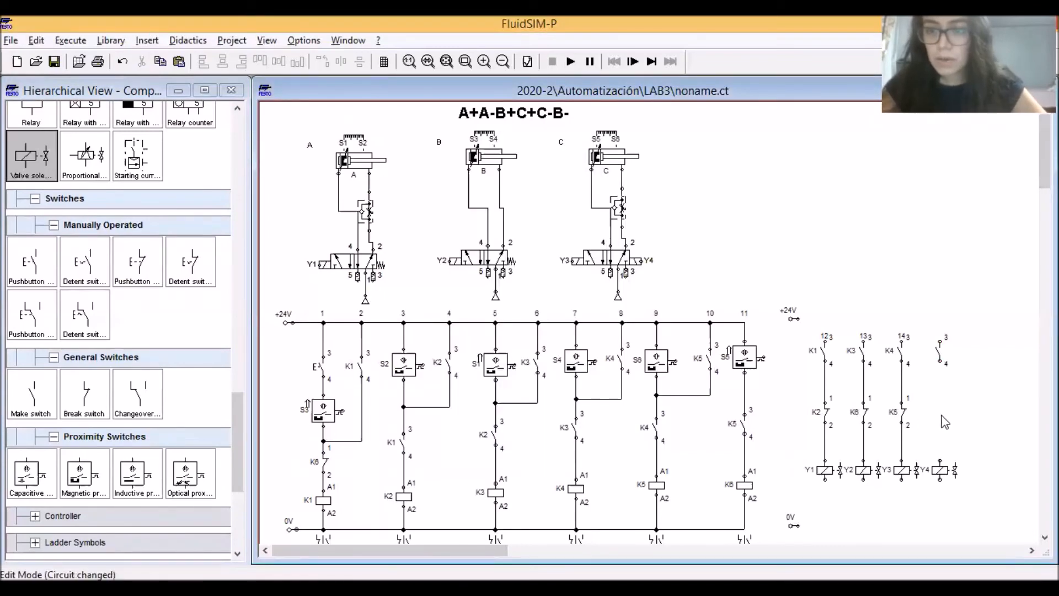
left_click_drag(941, 363, 940, 458)
left_click_drag(881, 333, 927, 502)
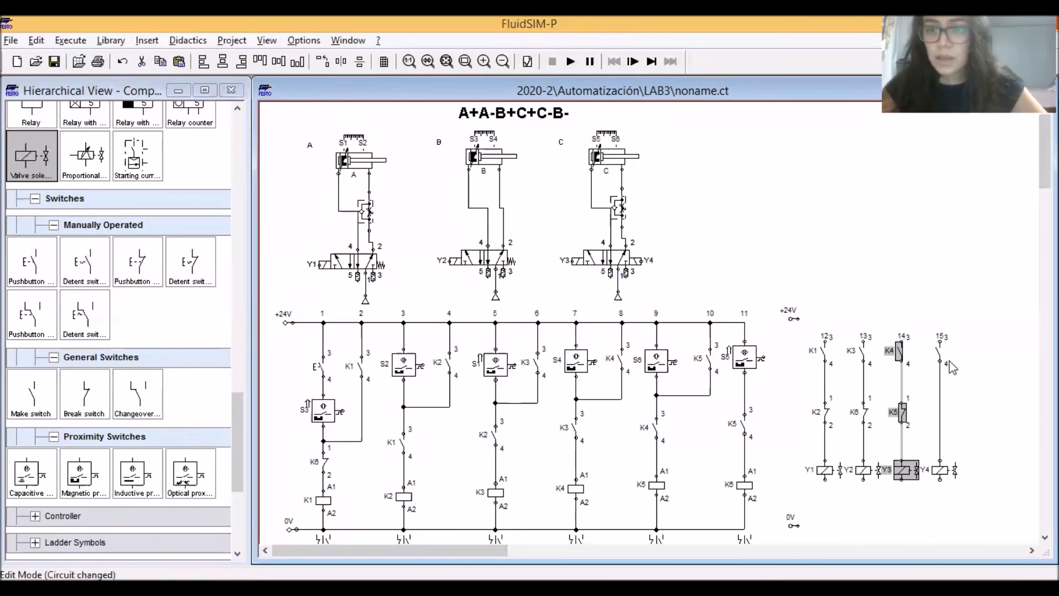
left_click_drag(989, 491, 921, 311)
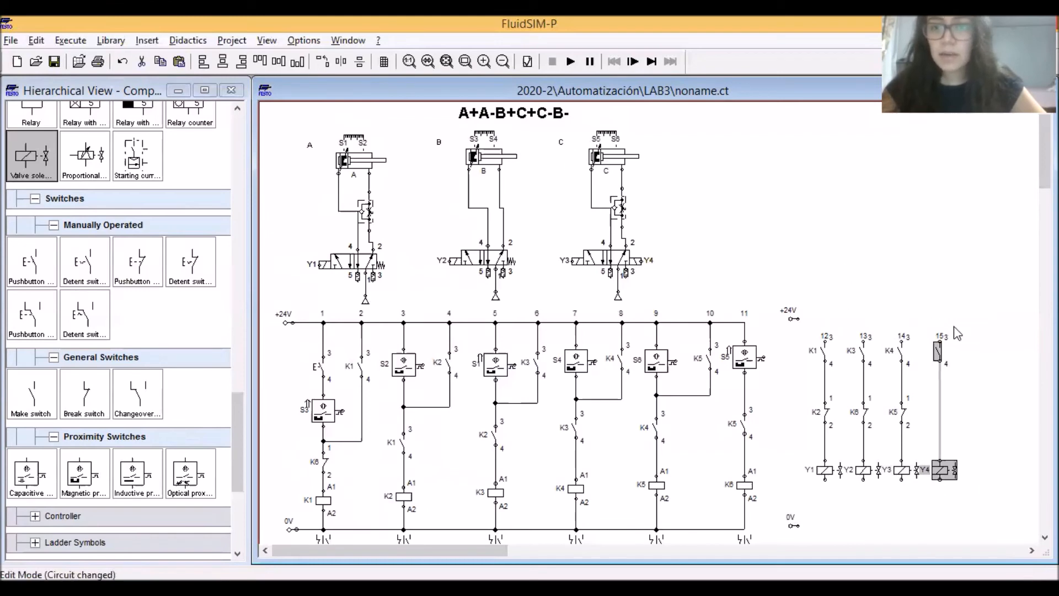
left_click(992, 386)
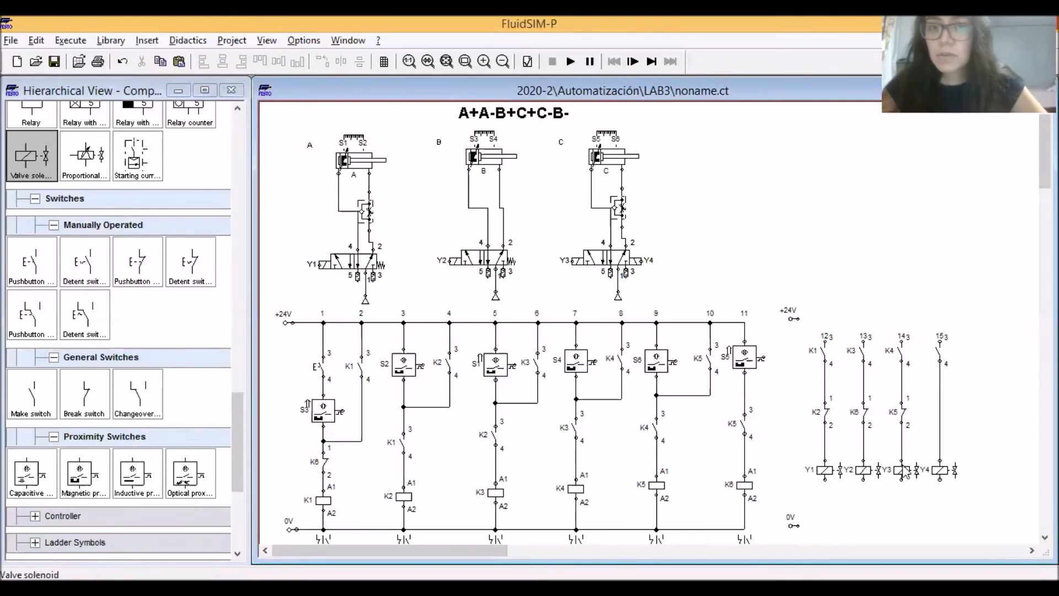
Wire the lower terminals of solenoids Y1 to Y4 to the 0V rail of the solenoid circuit
left_click_drag(940, 479, 826, 525)
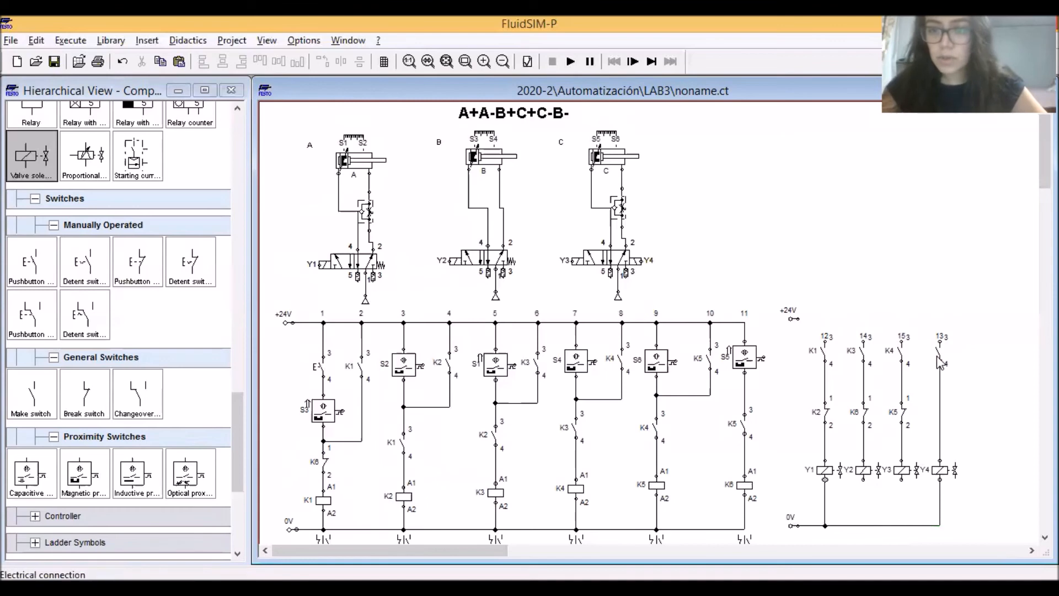
left_click_drag(860, 479, 864, 525)
left_click_drag(902, 480, 903, 524)
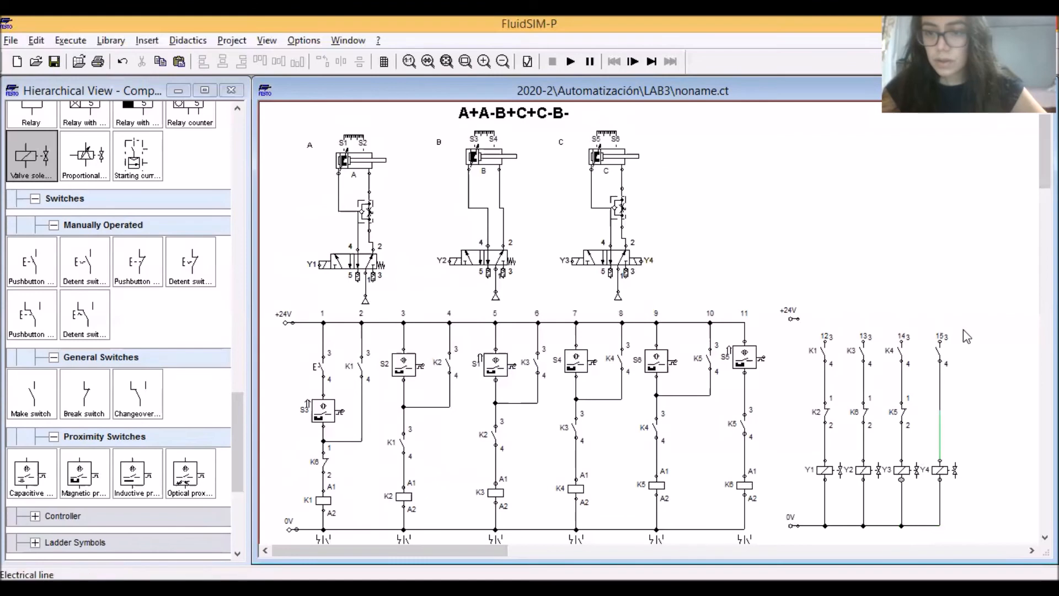
Label the make switch in the Y4 branch K5
double_click(937, 348)
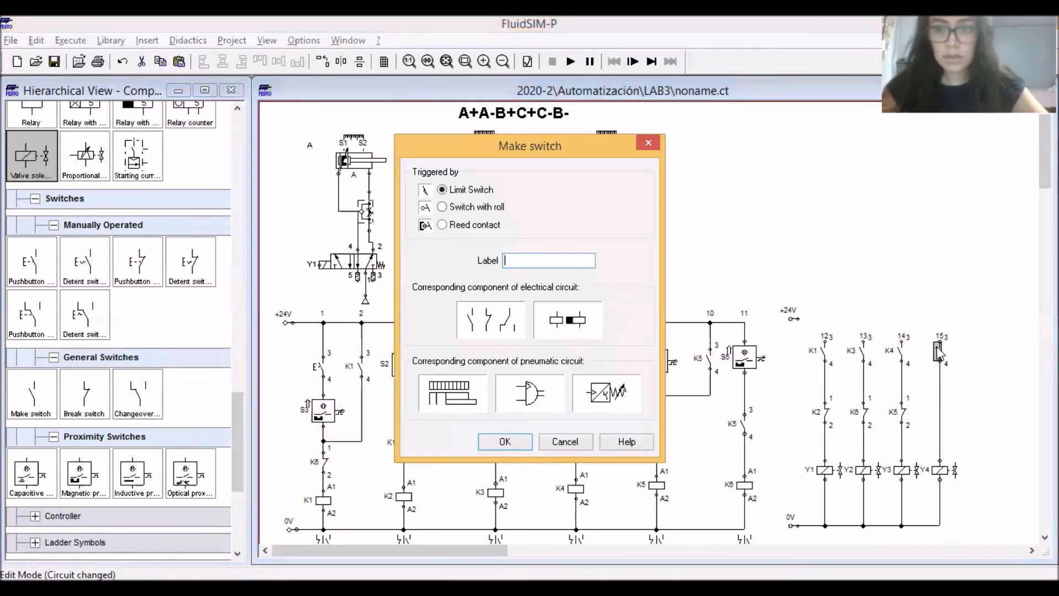
key("Return")
double_click(937, 350)
type("K5")
key("Return")
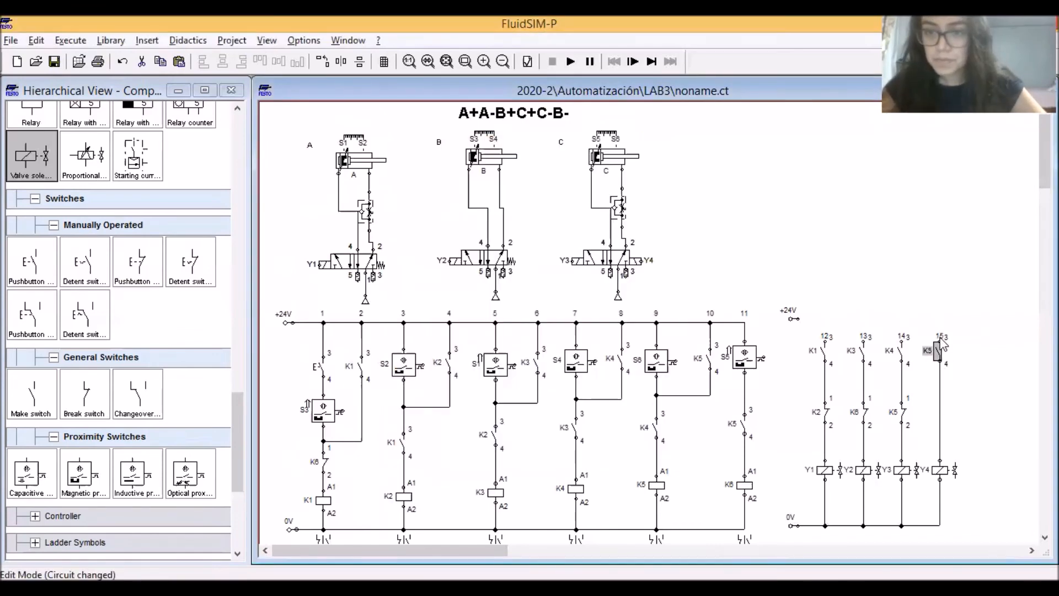
Wire the upper terminals of the four solenoid branches to their +24V supply
left_click(947, 337)
left_click_drag(799, 319, 799, 318)
left_click_drag(901, 341, 899, 318)
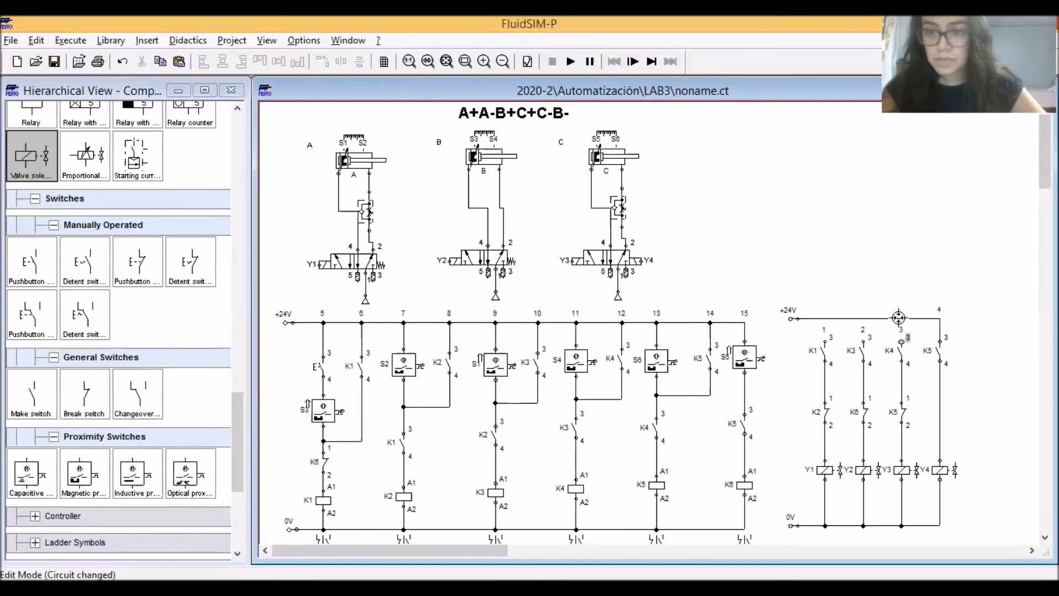
left_click_drag(900, 318, 826, 319)
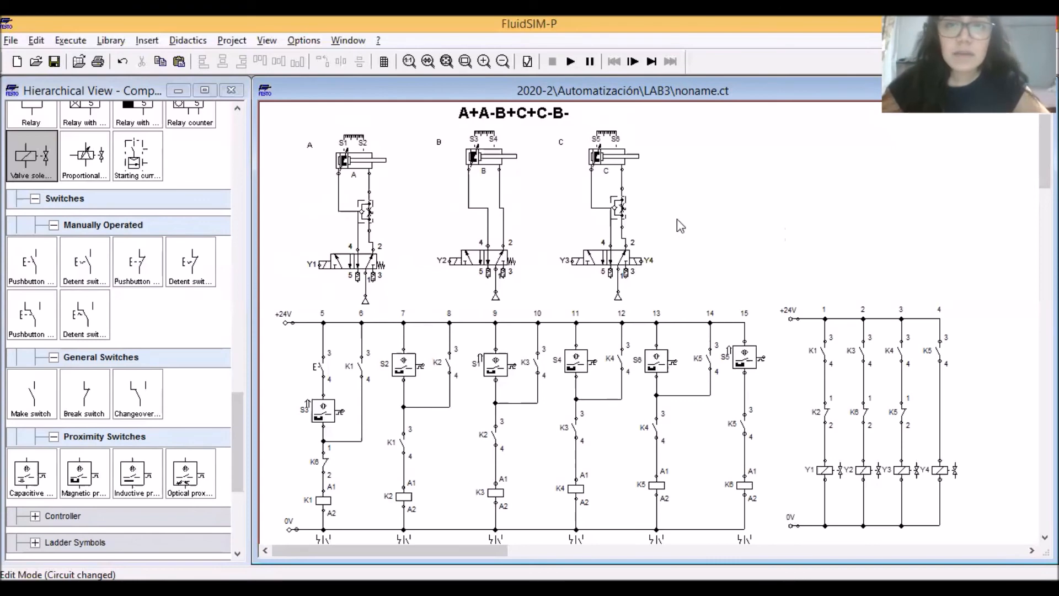
Set the opening level of the one-way flow control valves of cylinders A and C to 10 %
left_click(372, 218)
double_click(372, 217)
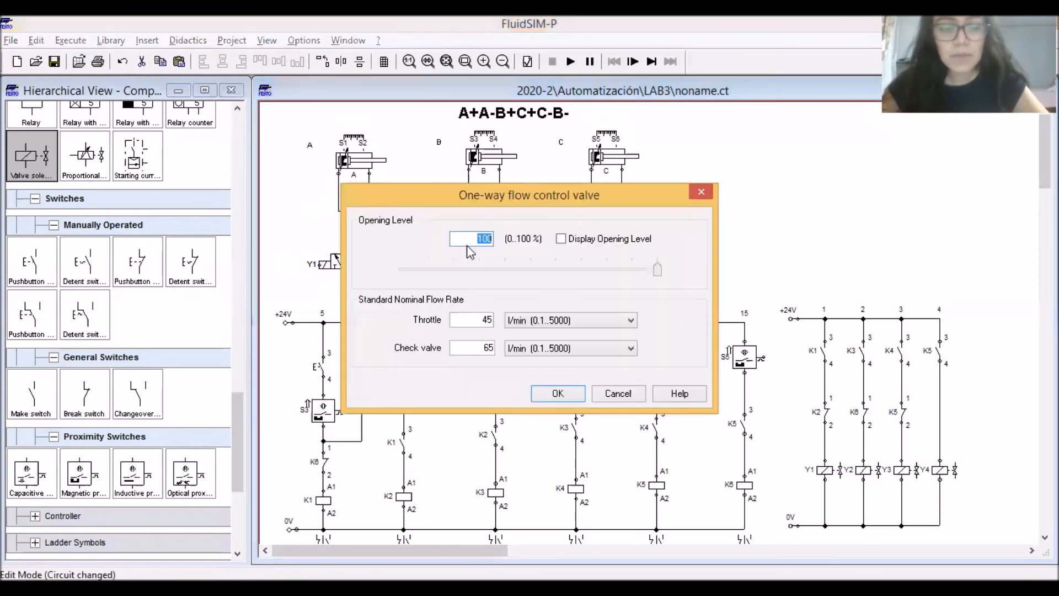
type("10")
key("Return")
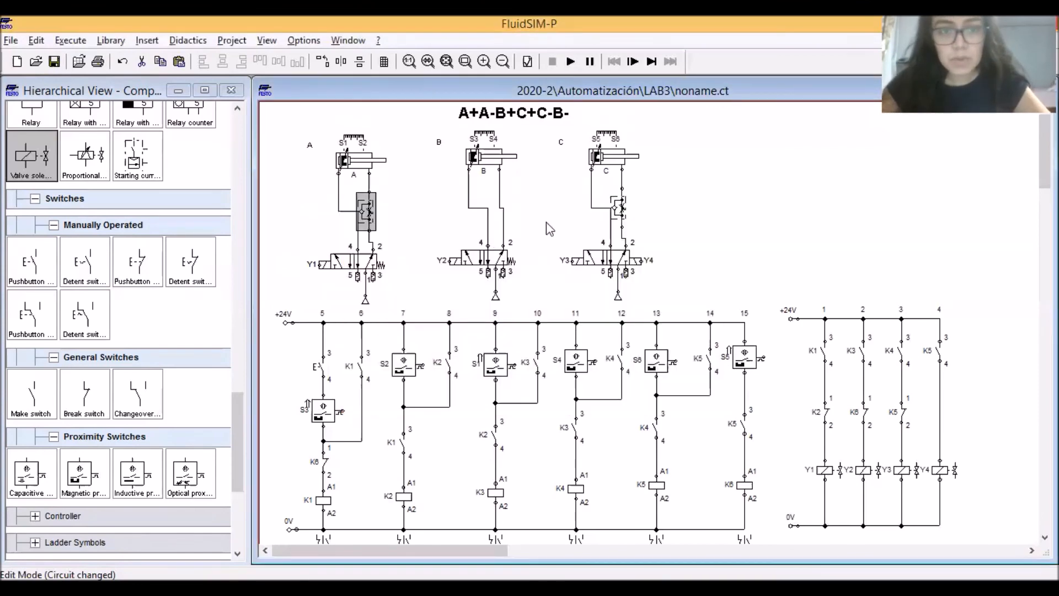
double_click(620, 204)
type("10")
key("Return")
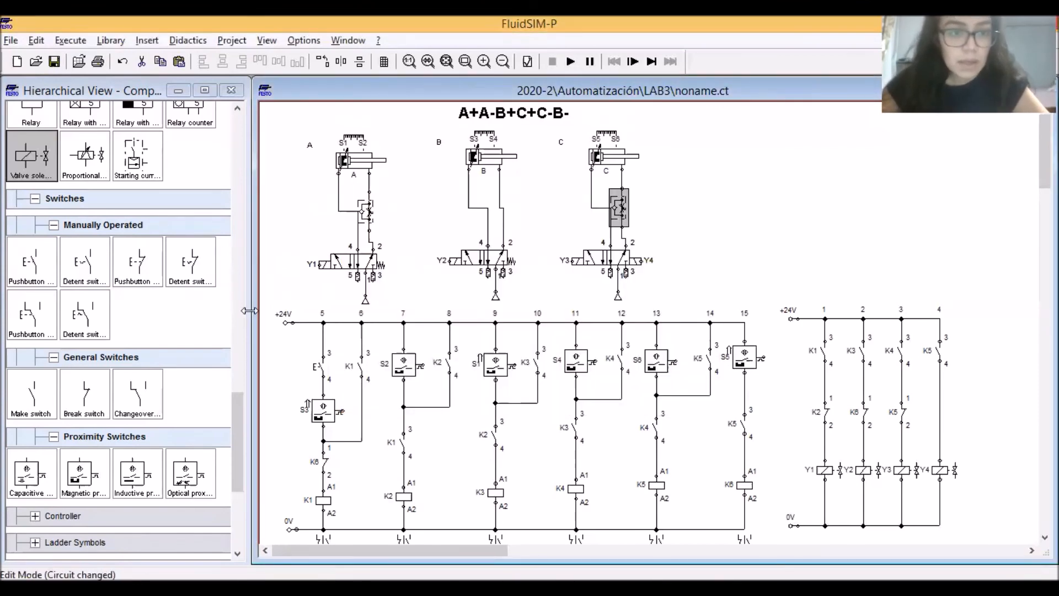
Place a state diagram in the free area beside cylinder C, above the solenoid circuit
left_click_drag(237, 442, 237, 500)
left_click_drag(30, 455, 842, 197)
left_click_drag(781, 174, 792, 178)
left_click(692, 173)
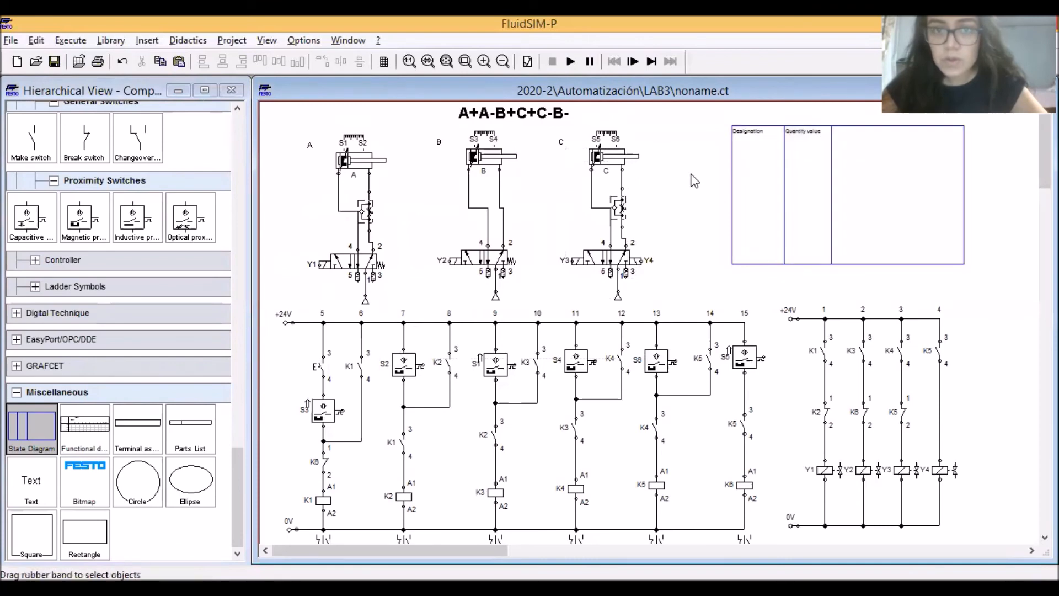
Add cylinder A's position to the state diagram with a magenta curve
left_click_drag(351, 161, 765, 146)
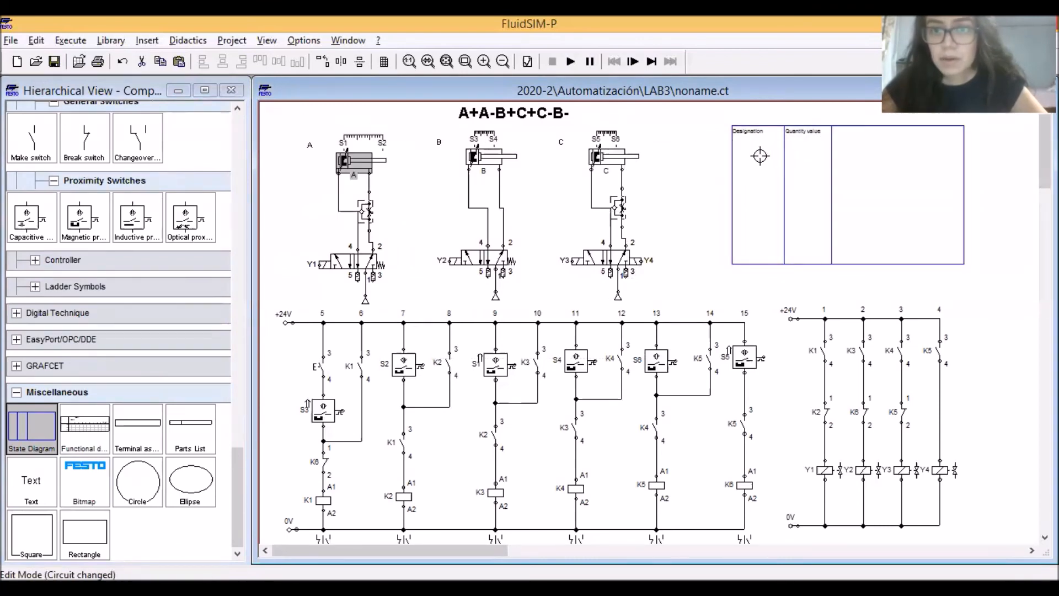
left_click(651, 257)
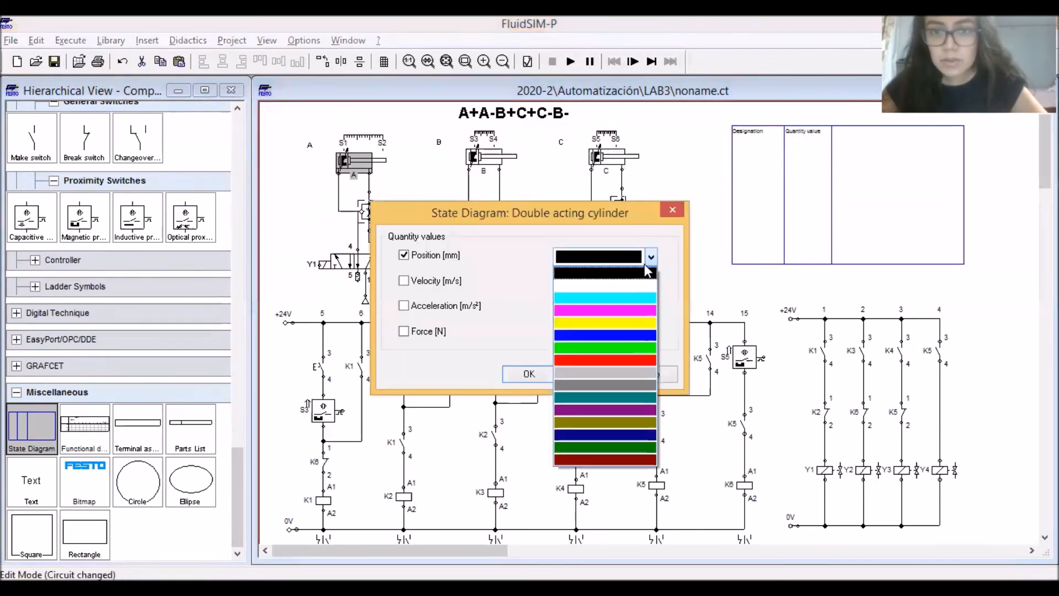
left_click(622, 308)
left_click(529, 374)
Add cylinder B's position to the state diagram with a blue curve
left_click_drag(486, 160, 744, 221)
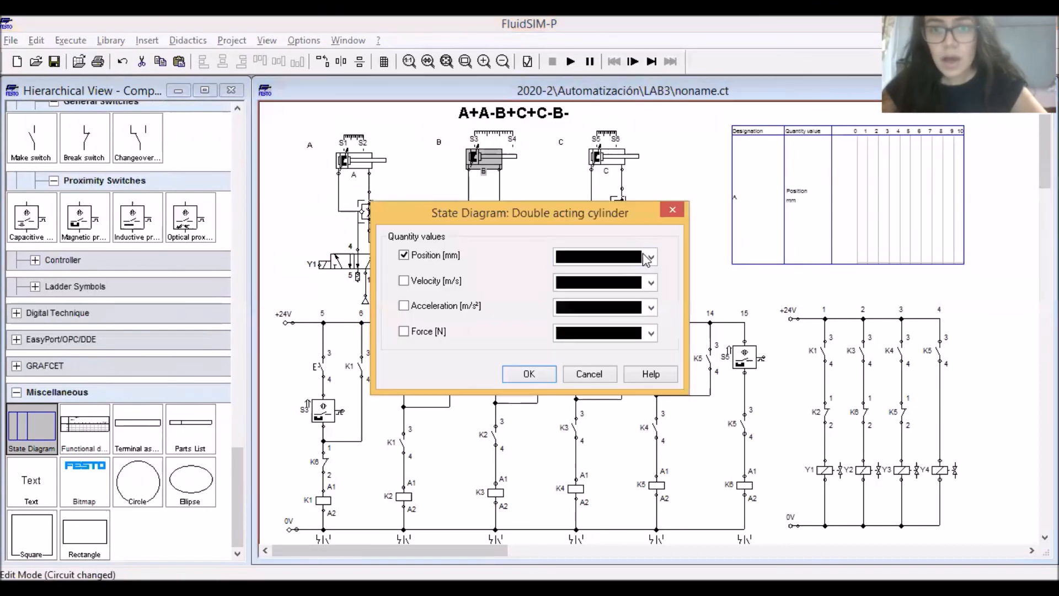
left_click(651, 256)
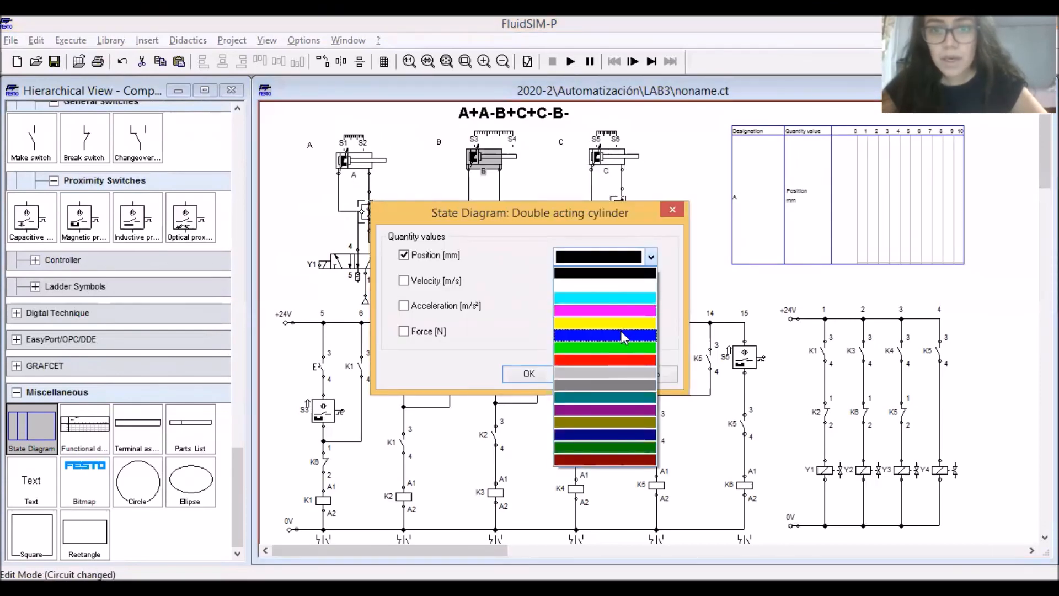
left_click(621, 331)
left_click(529, 374)
Add cylinder C's position to the state diagram with a green curve
left_click(605, 145)
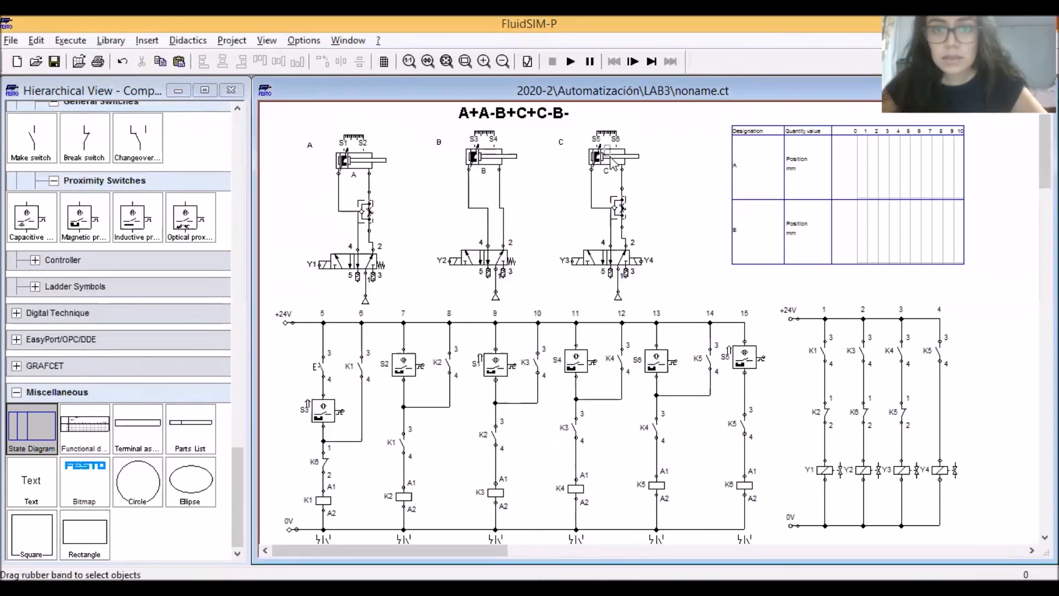
left_click_drag(611, 161, 760, 254)
left_click(652, 256)
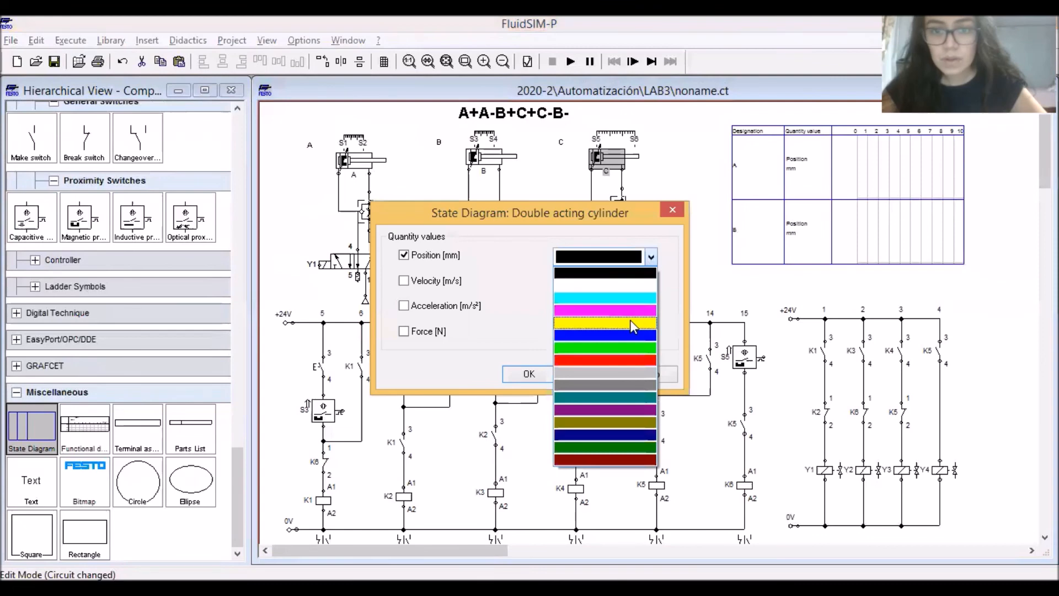
left_click(615, 348)
key("Return")
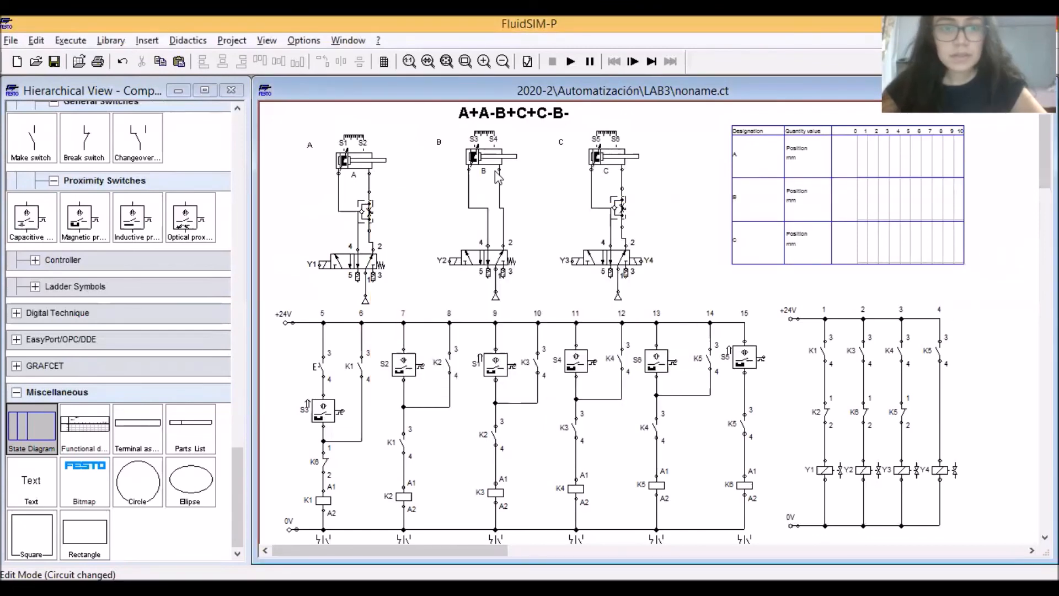
Run the simulation, actuate the start pushbutton in the K1 branch repeatedly to check the sequence in the state diagram, and stop the simulation
left_click(571, 61)
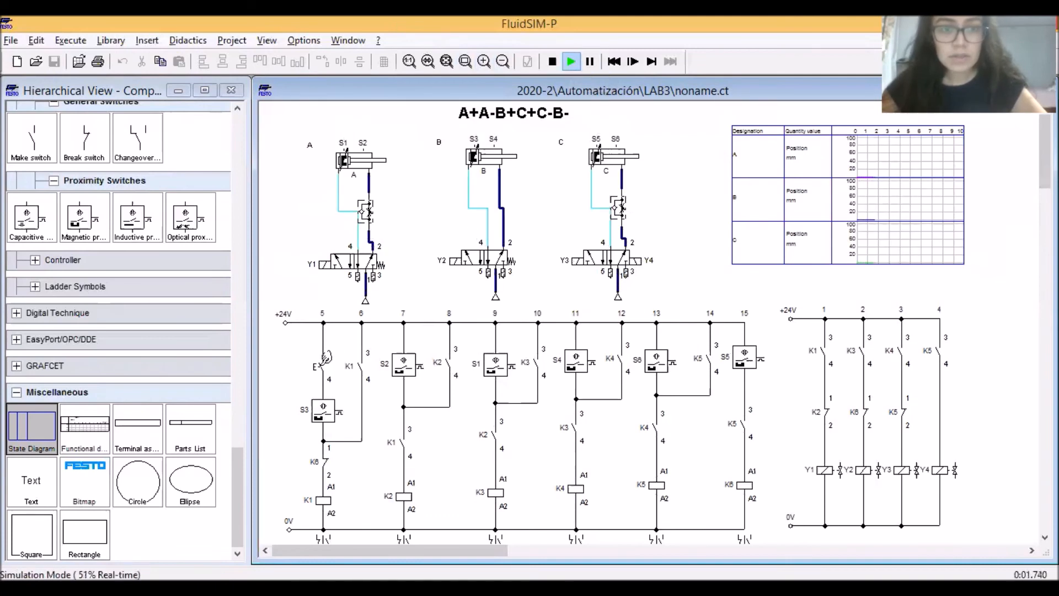
left_click(326, 356)
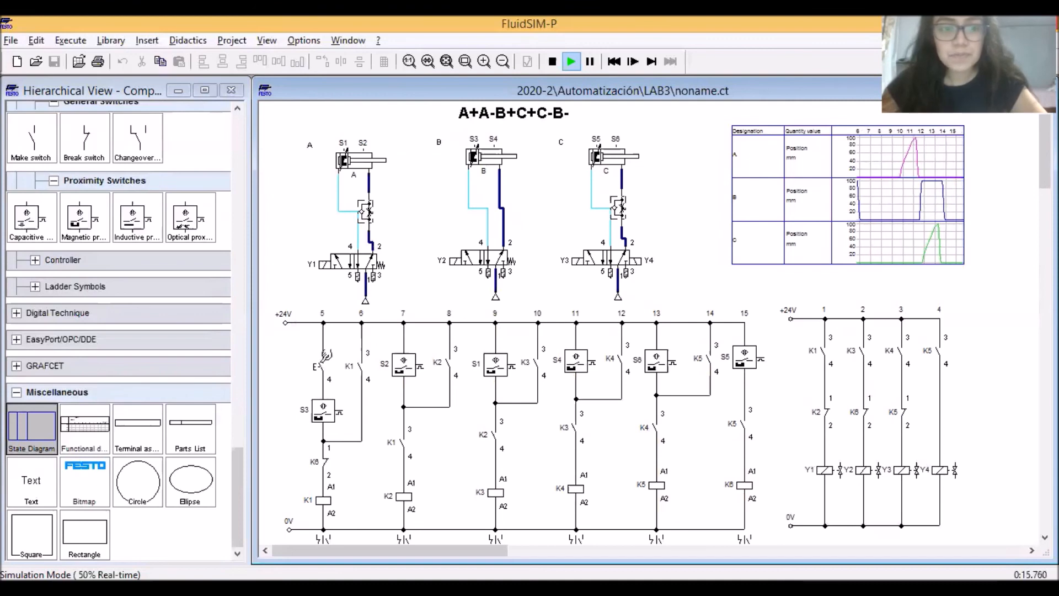
left_click(325, 359)
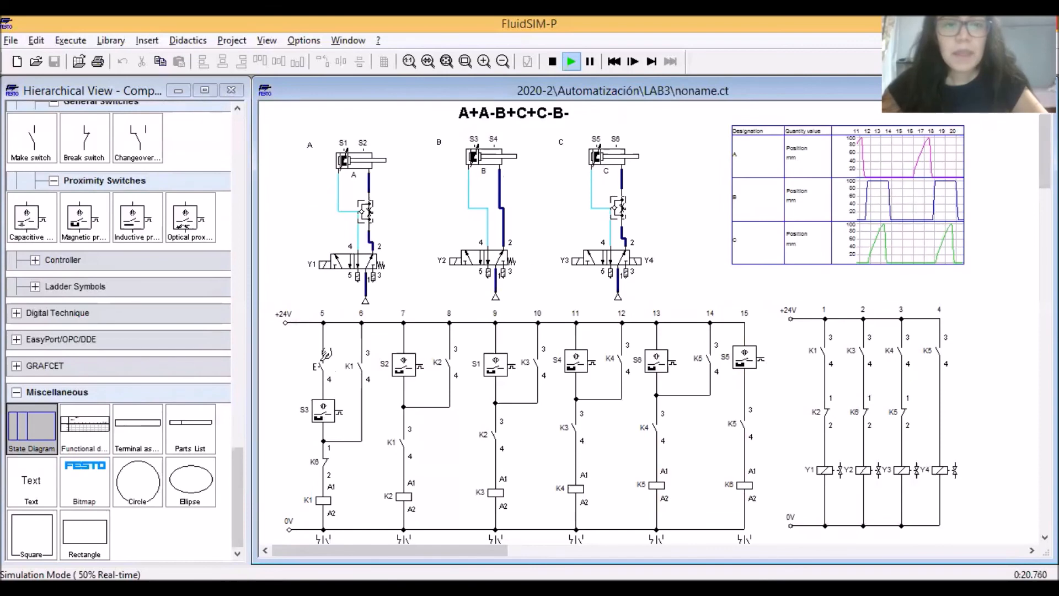
left_click(325, 358)
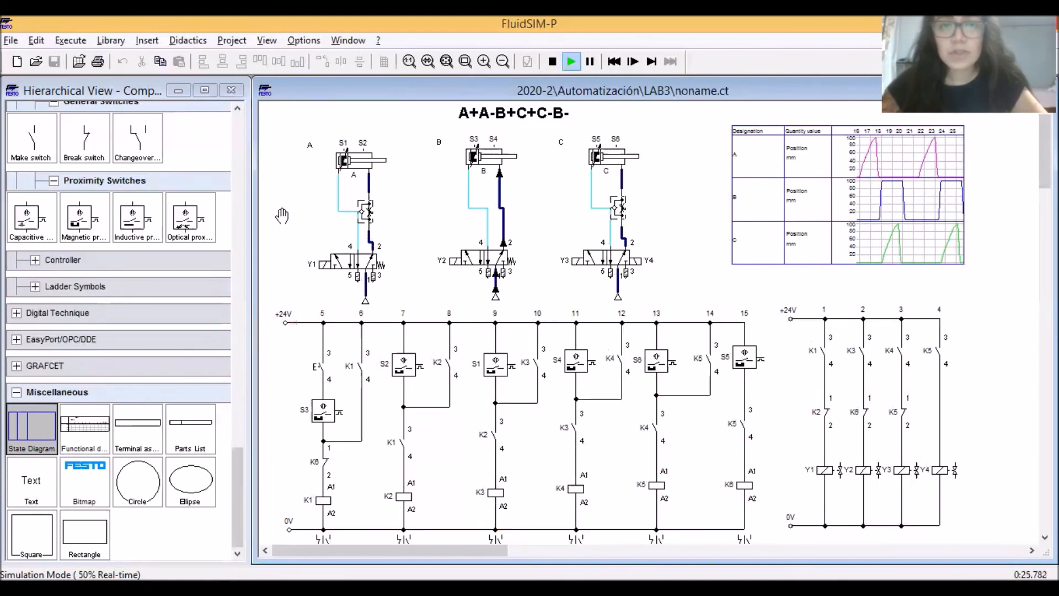
left_click(329, 356)
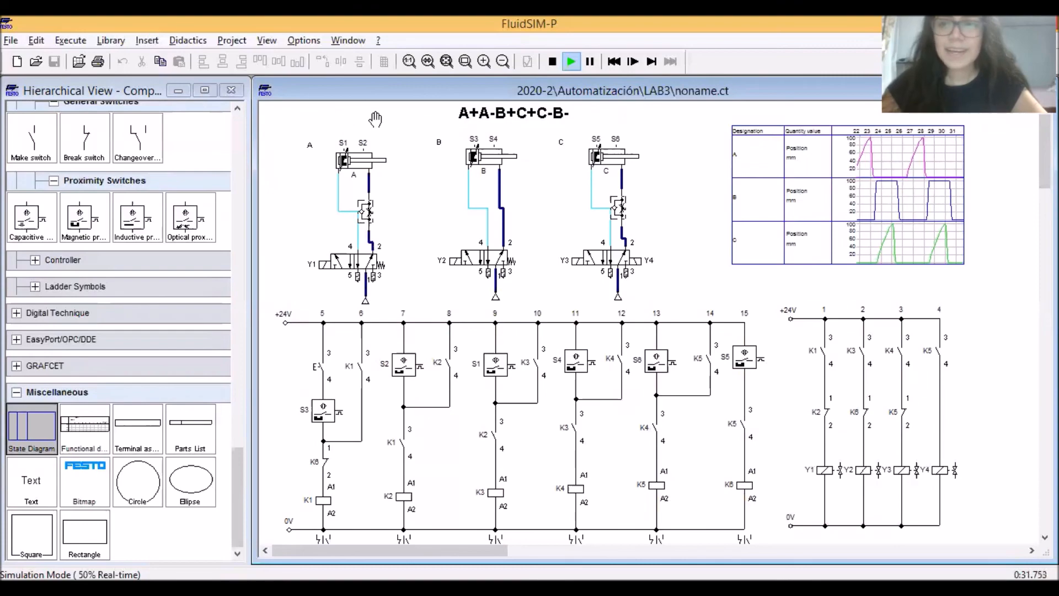
left_click(552, 61)
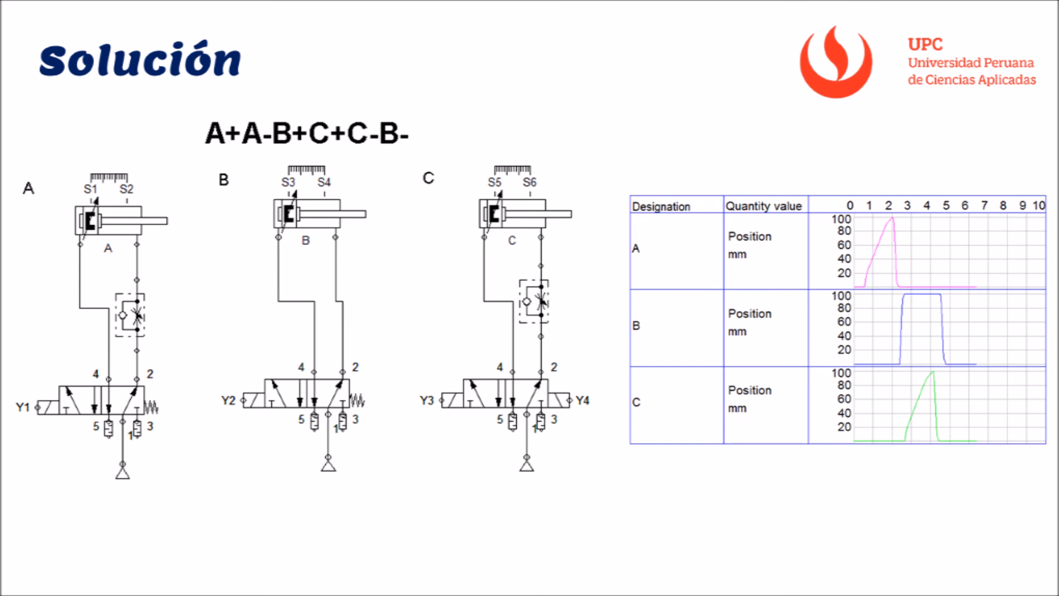
key("Right")
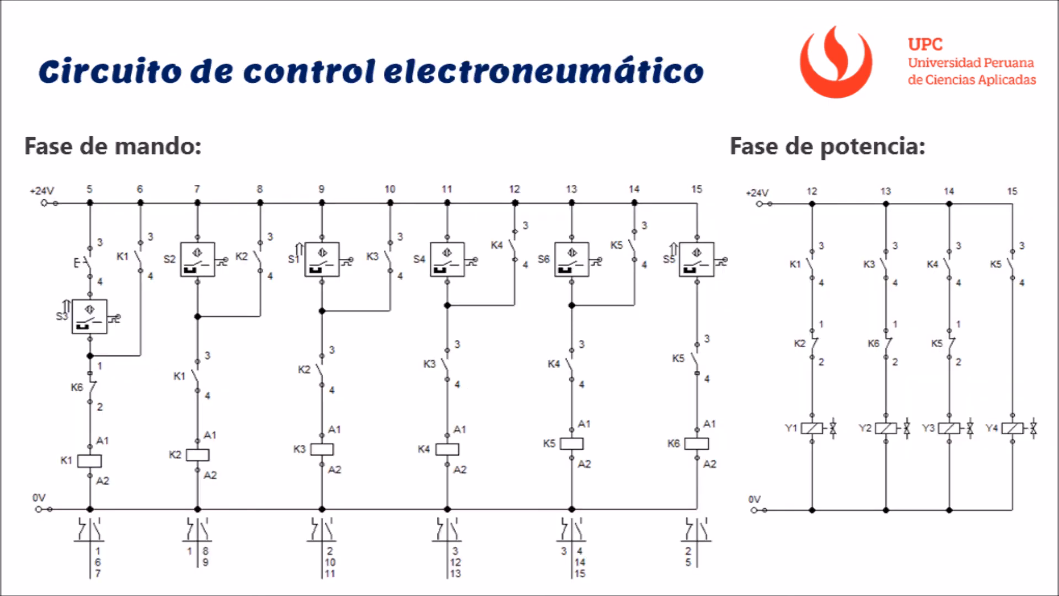